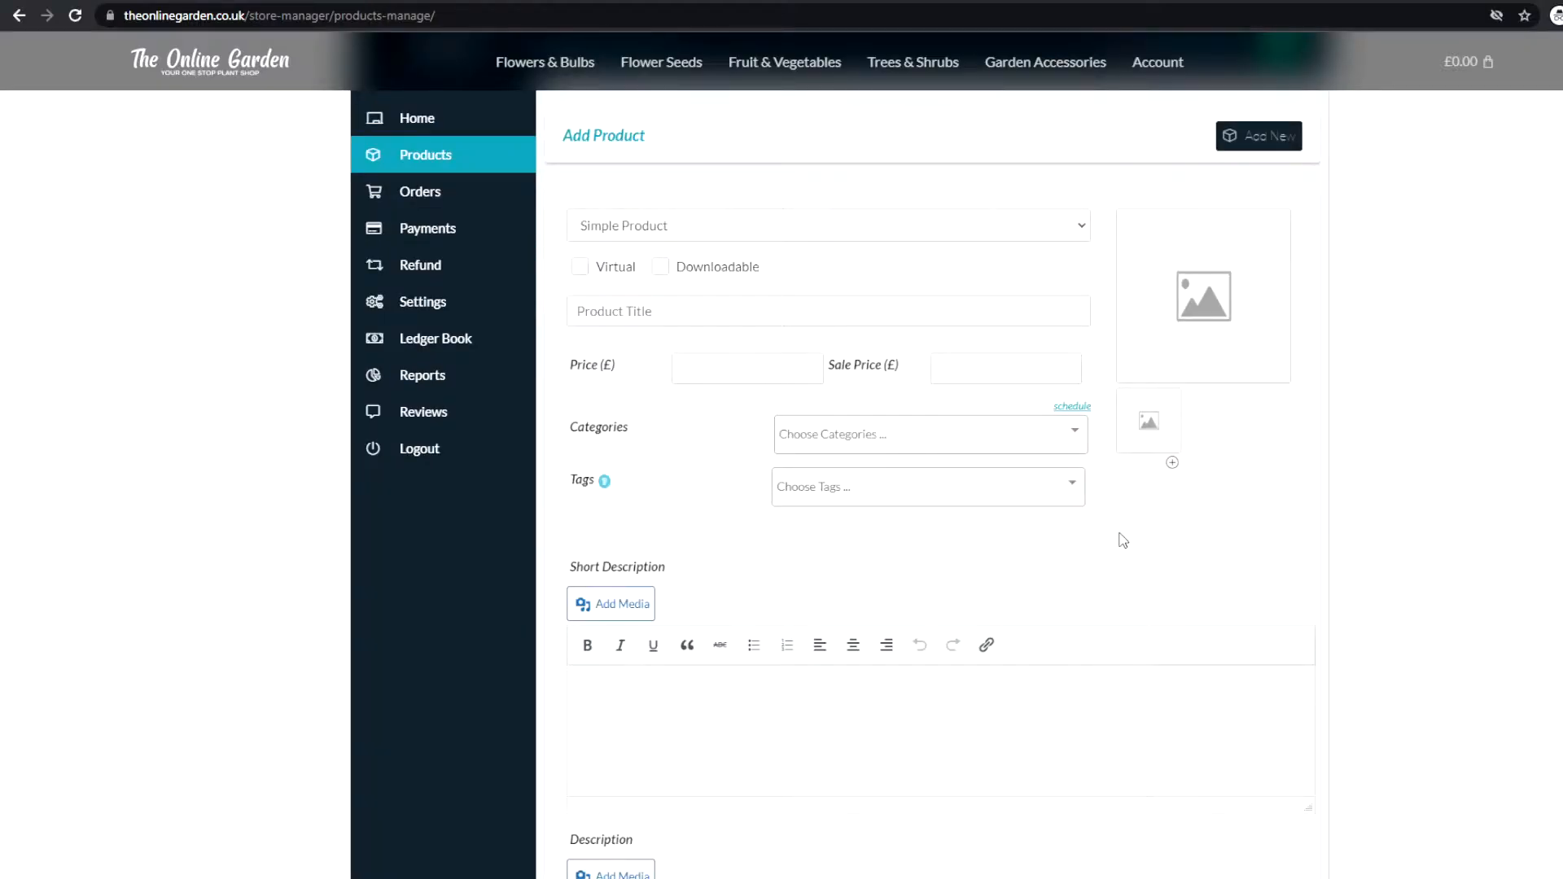
- Title the new simple product "Lavender" and set its price to £10 and its sale price to £8
click(701, 235)
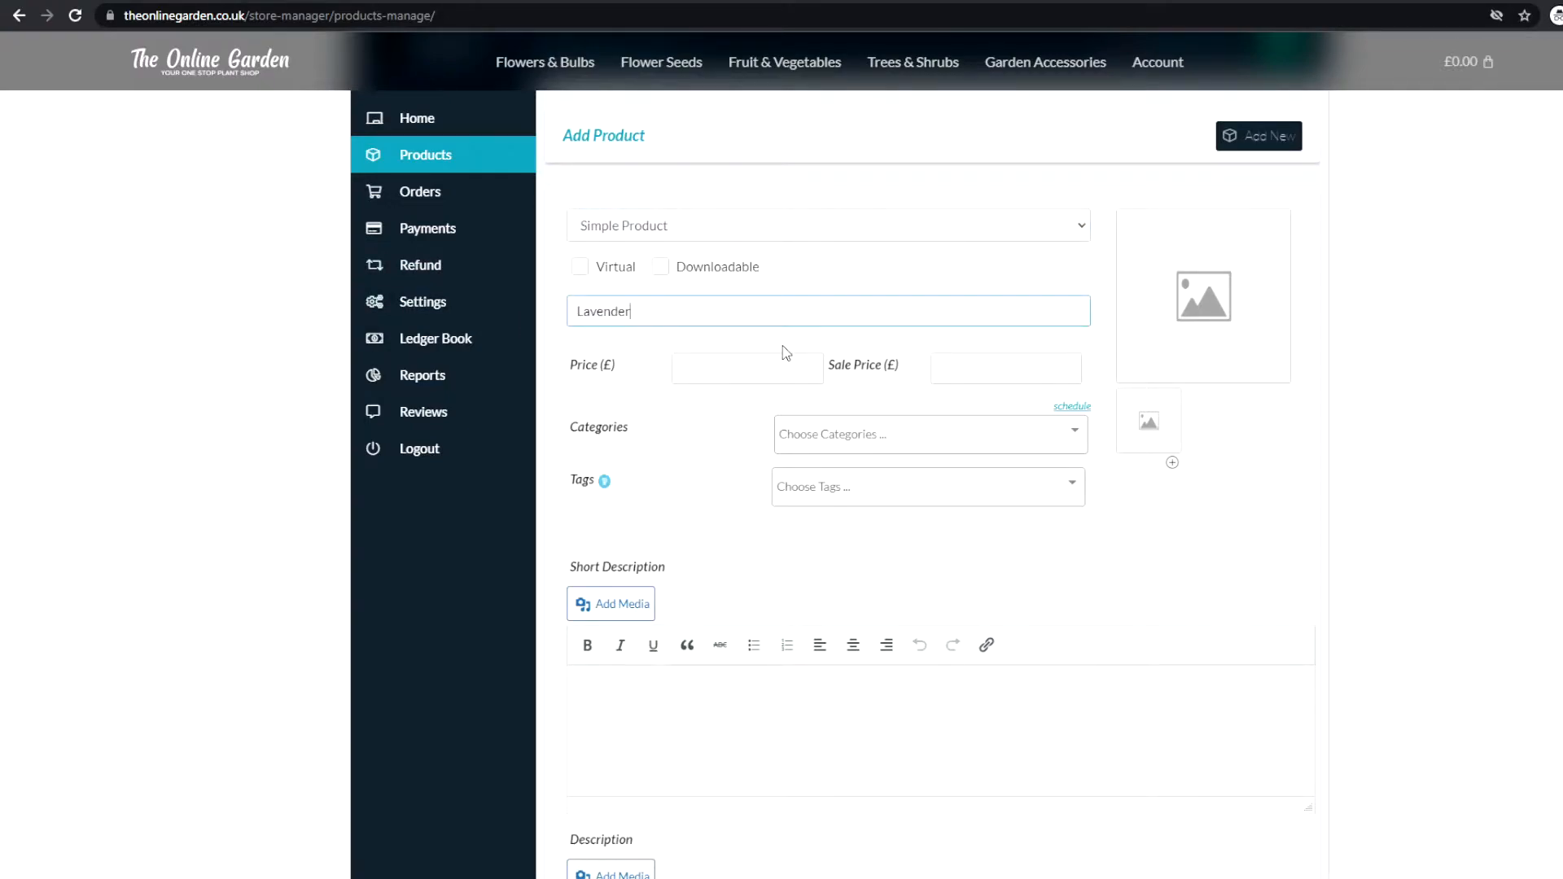
key(Tab)
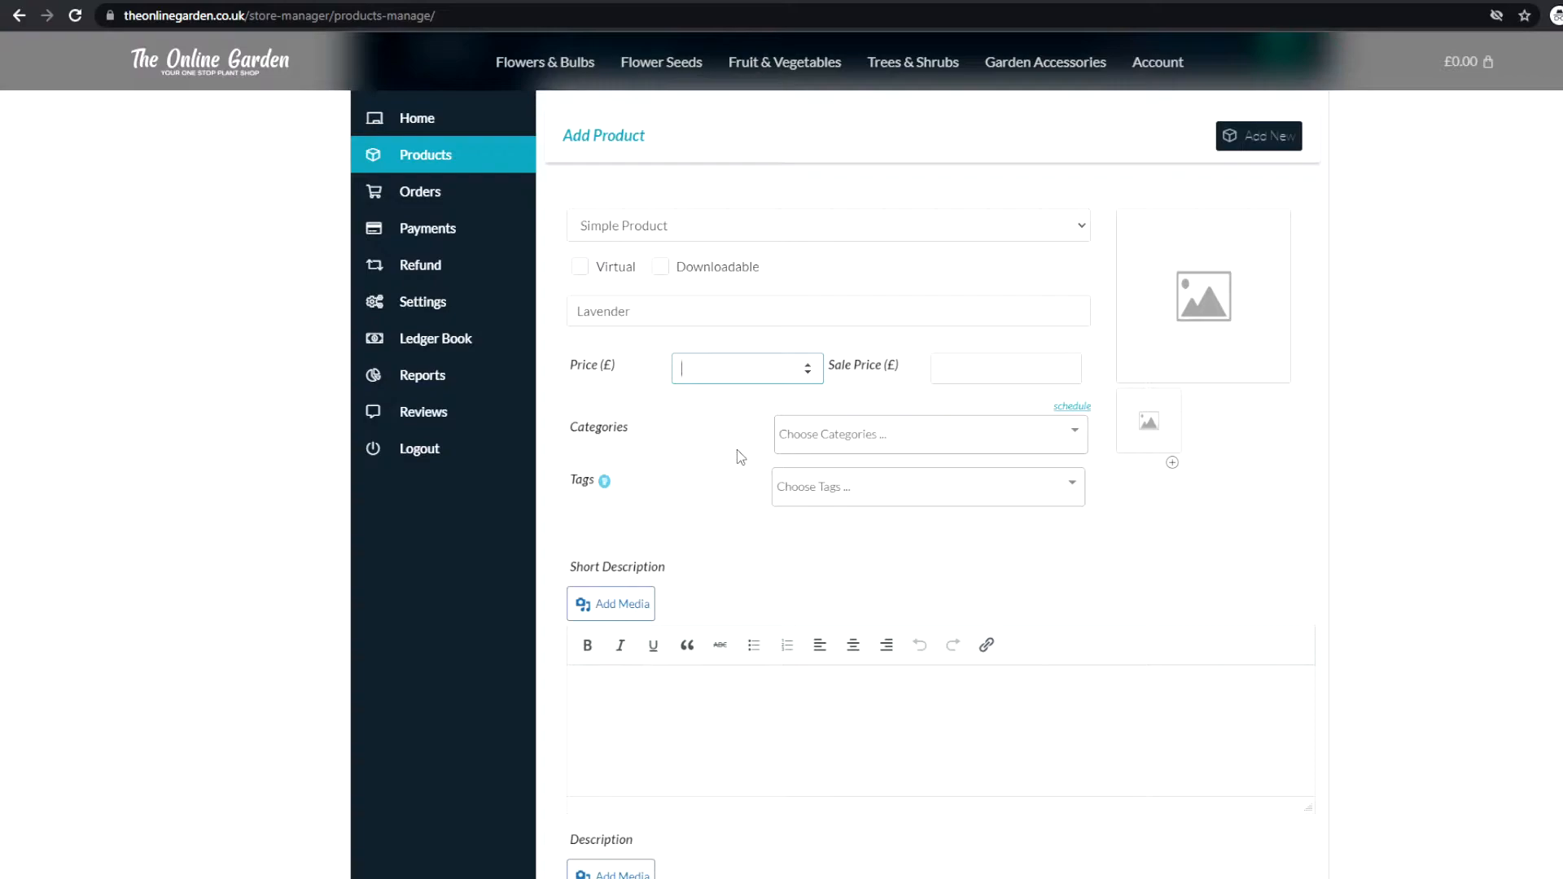
text(10)
click(1109, 370)
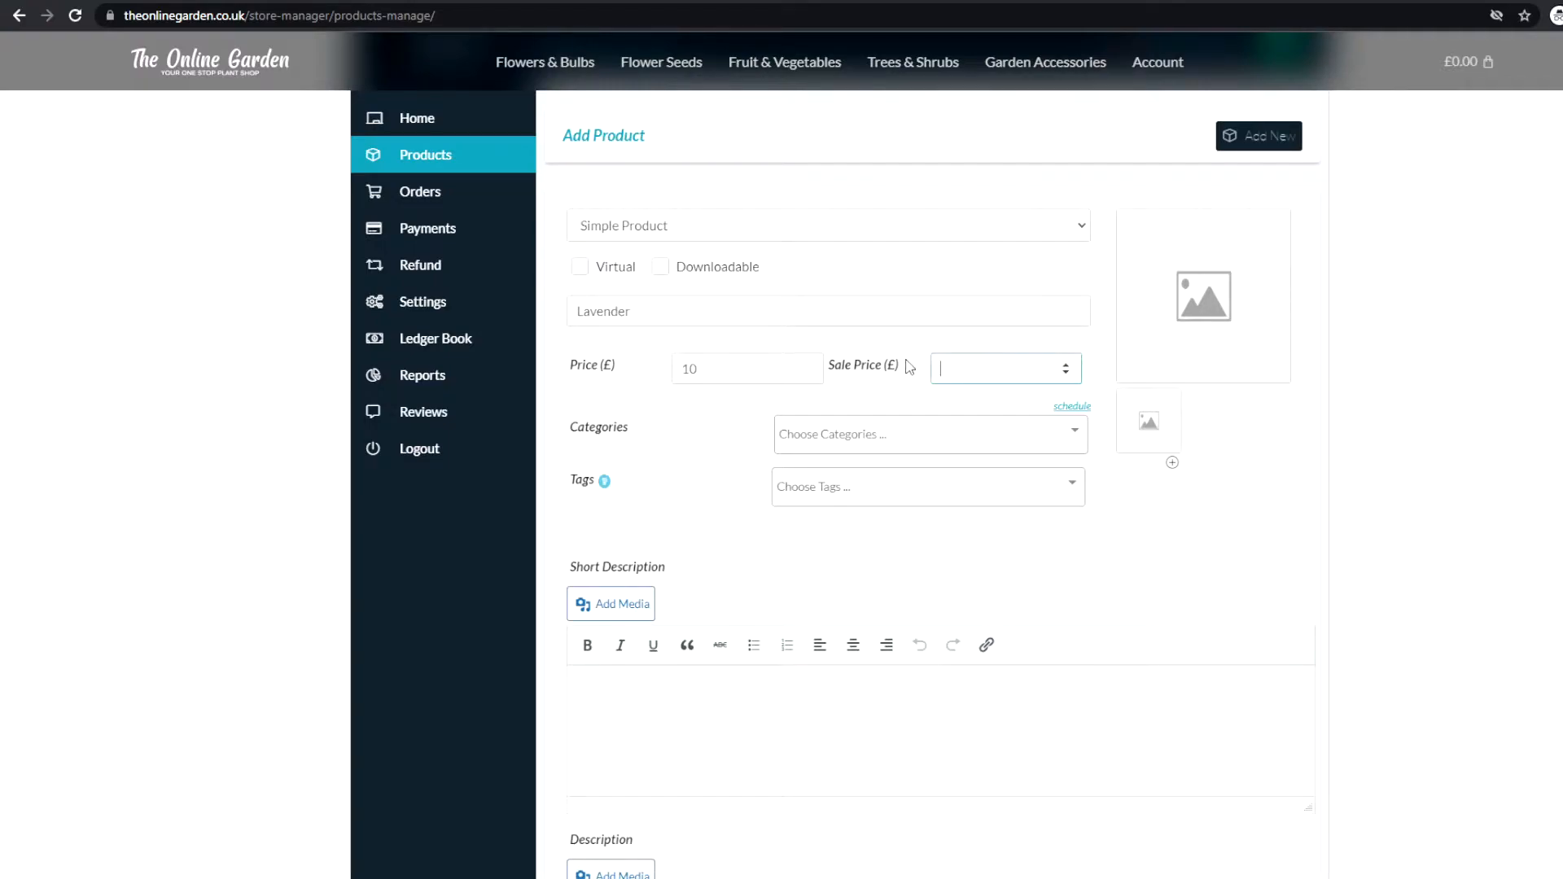
text(8)
- Assign the product to the Summer Flowering category and give it the Plants tag
click(892, 452)
click(894, 474)
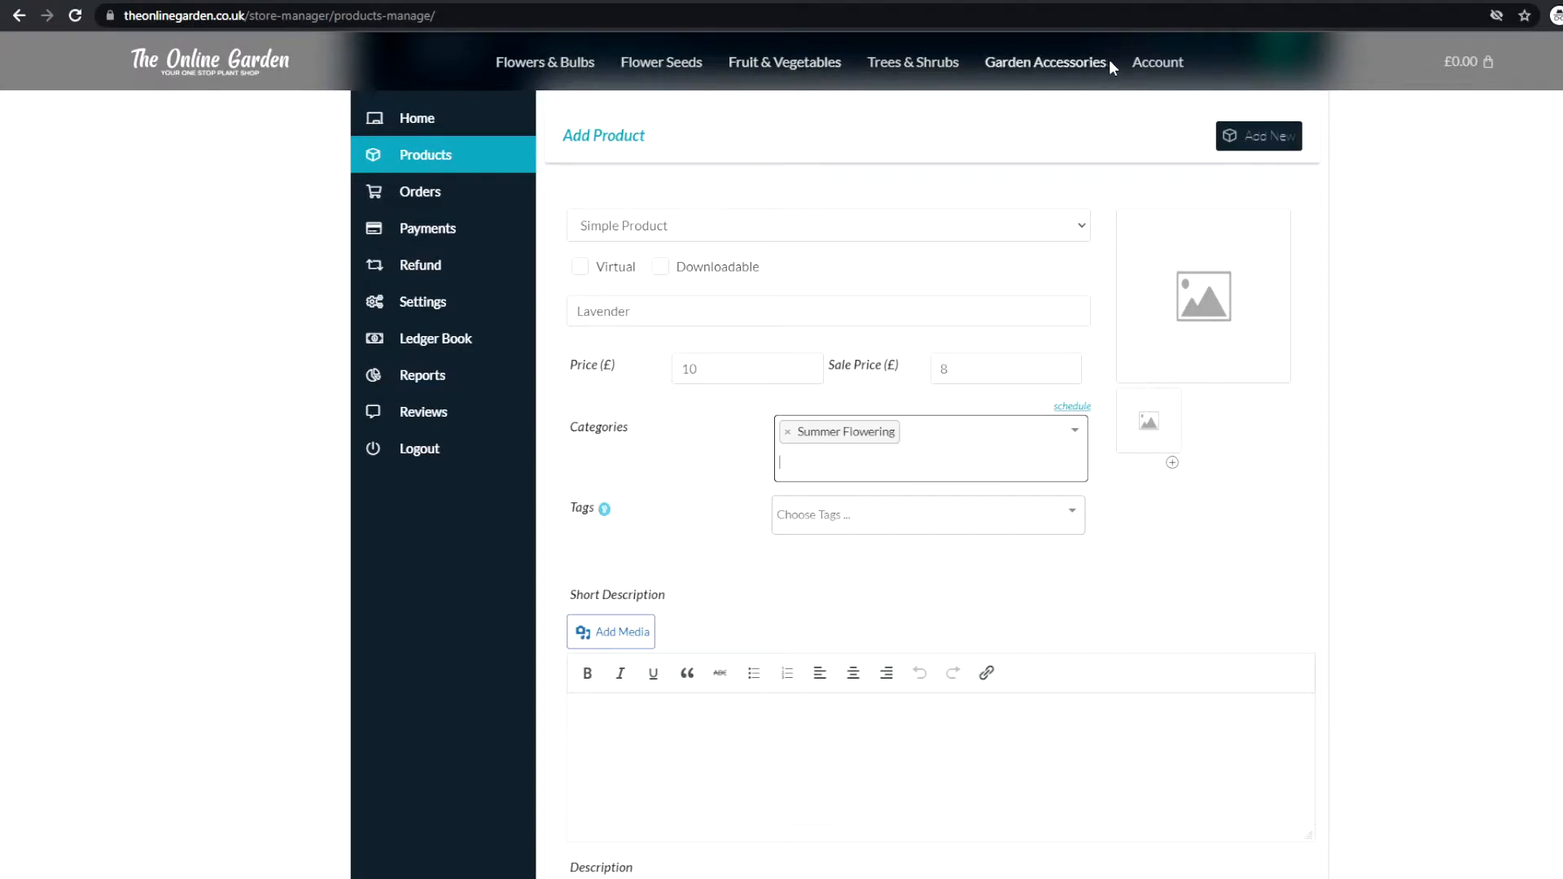
scroll(920, 443, down, 1)
click(921, 444)
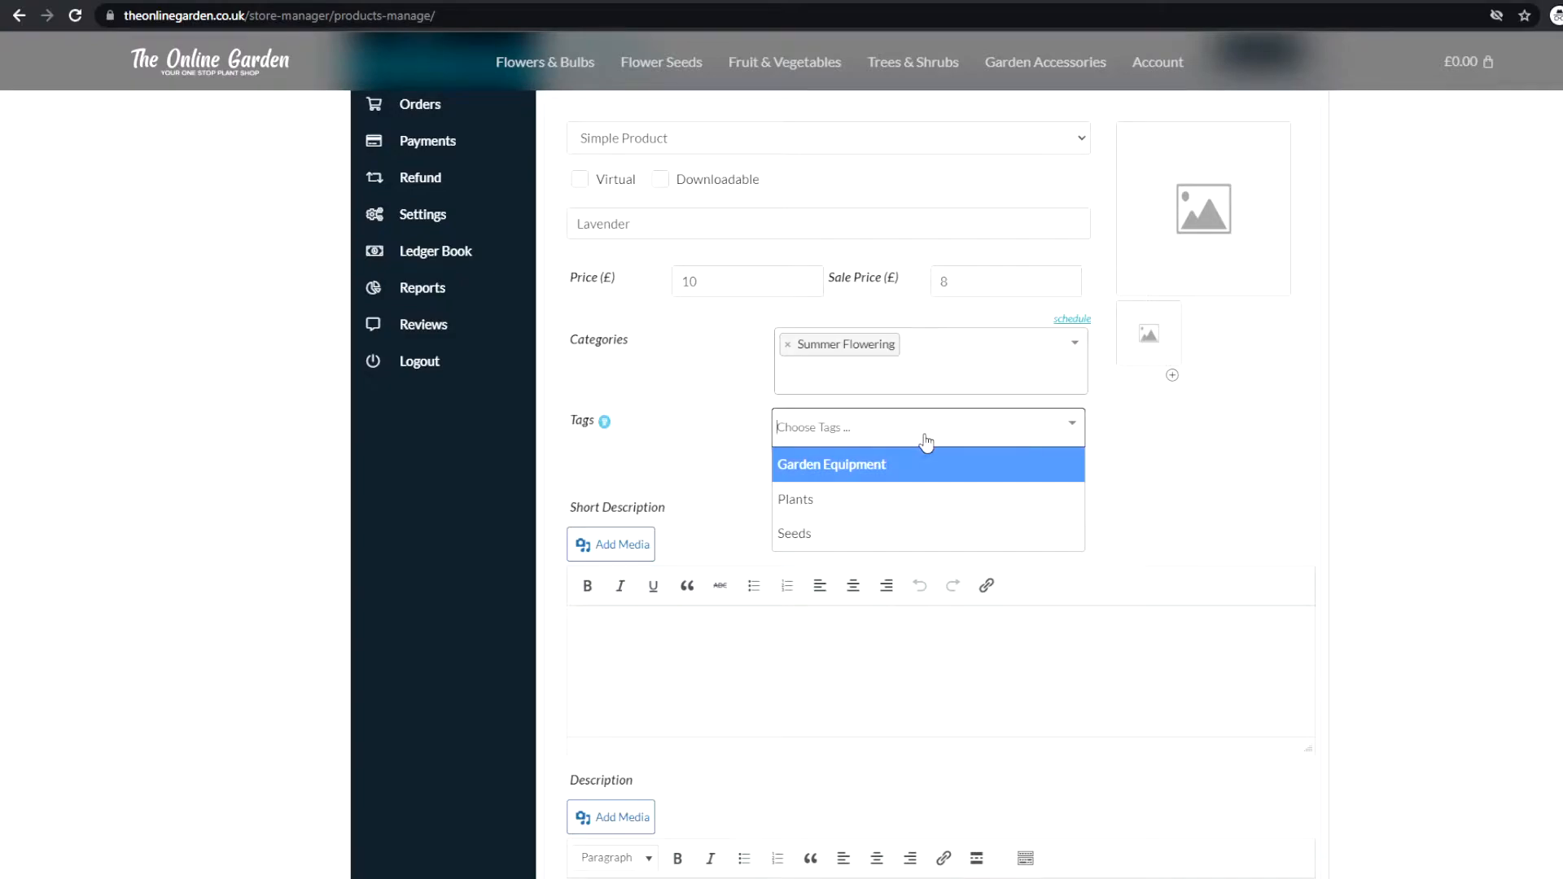
click(904, 502)
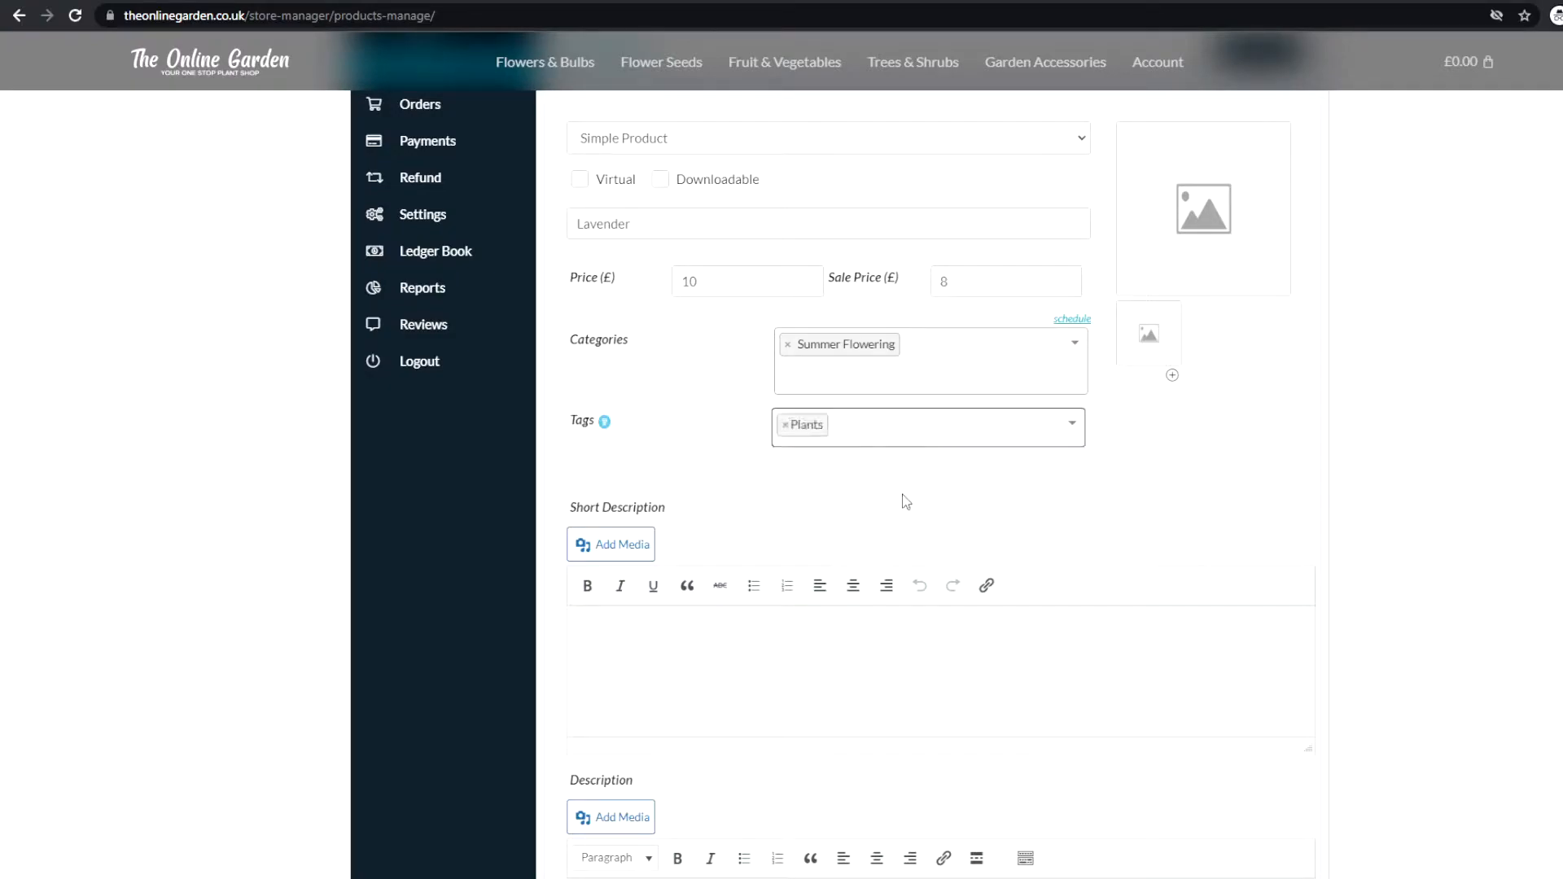
- Write the short description "A simply stunning lavender plant that will bring life to any garden."
scroll(906, 501, down, 2)
click(846, 478)
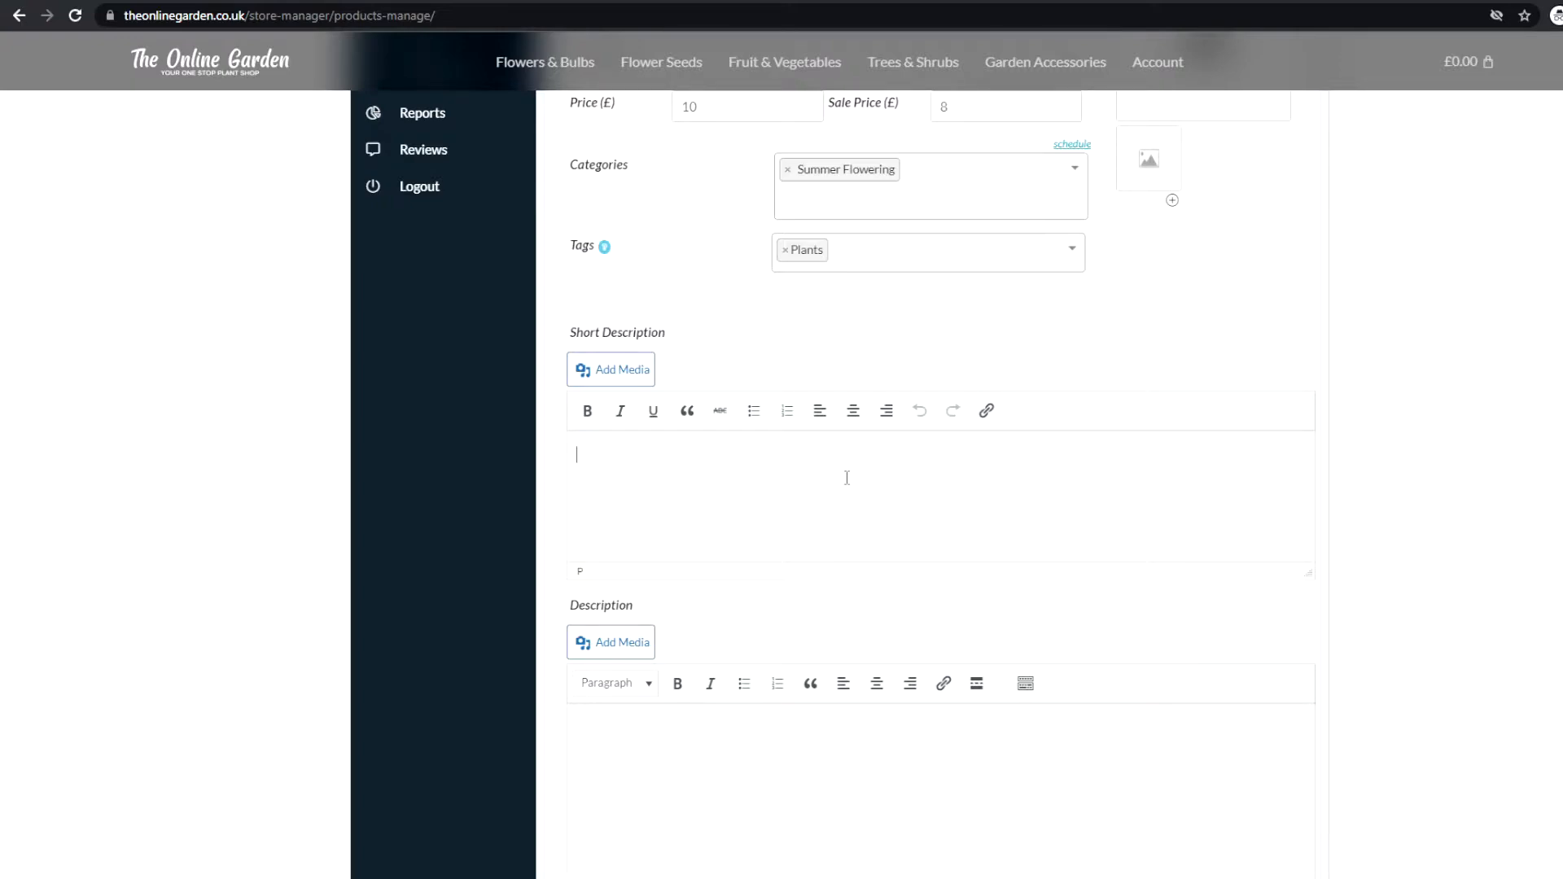
text(A simply stunning lavender plant that will bring life to any garden.)
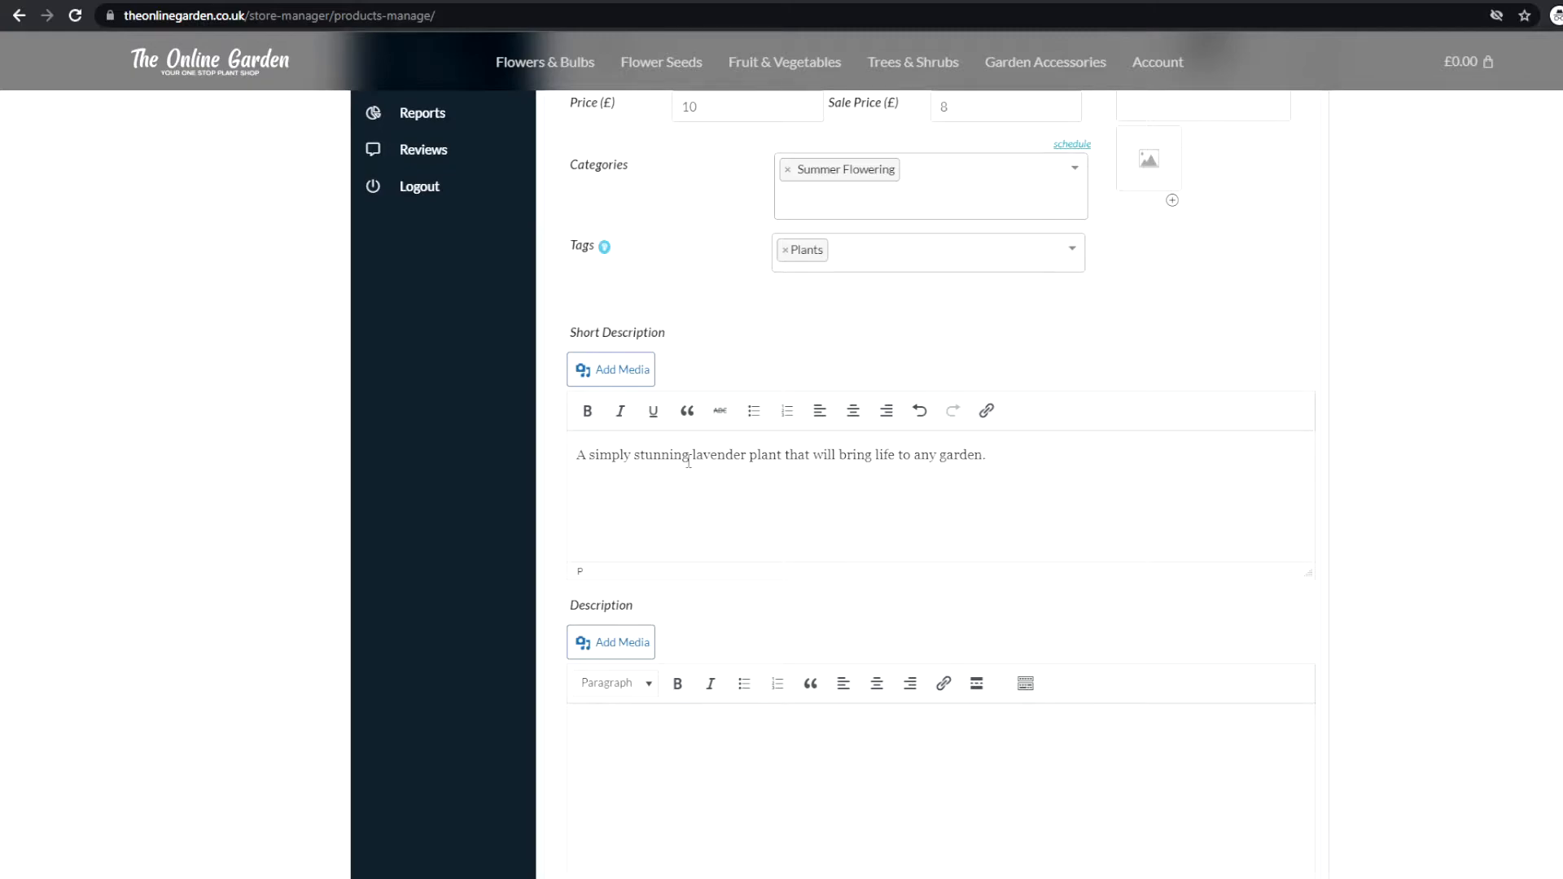
- Fill in the inventory details with SKU LAVDER, stock management enabled, a stock quantity of 25 and backorders not allowed
scroll(689, 462, down, 3)
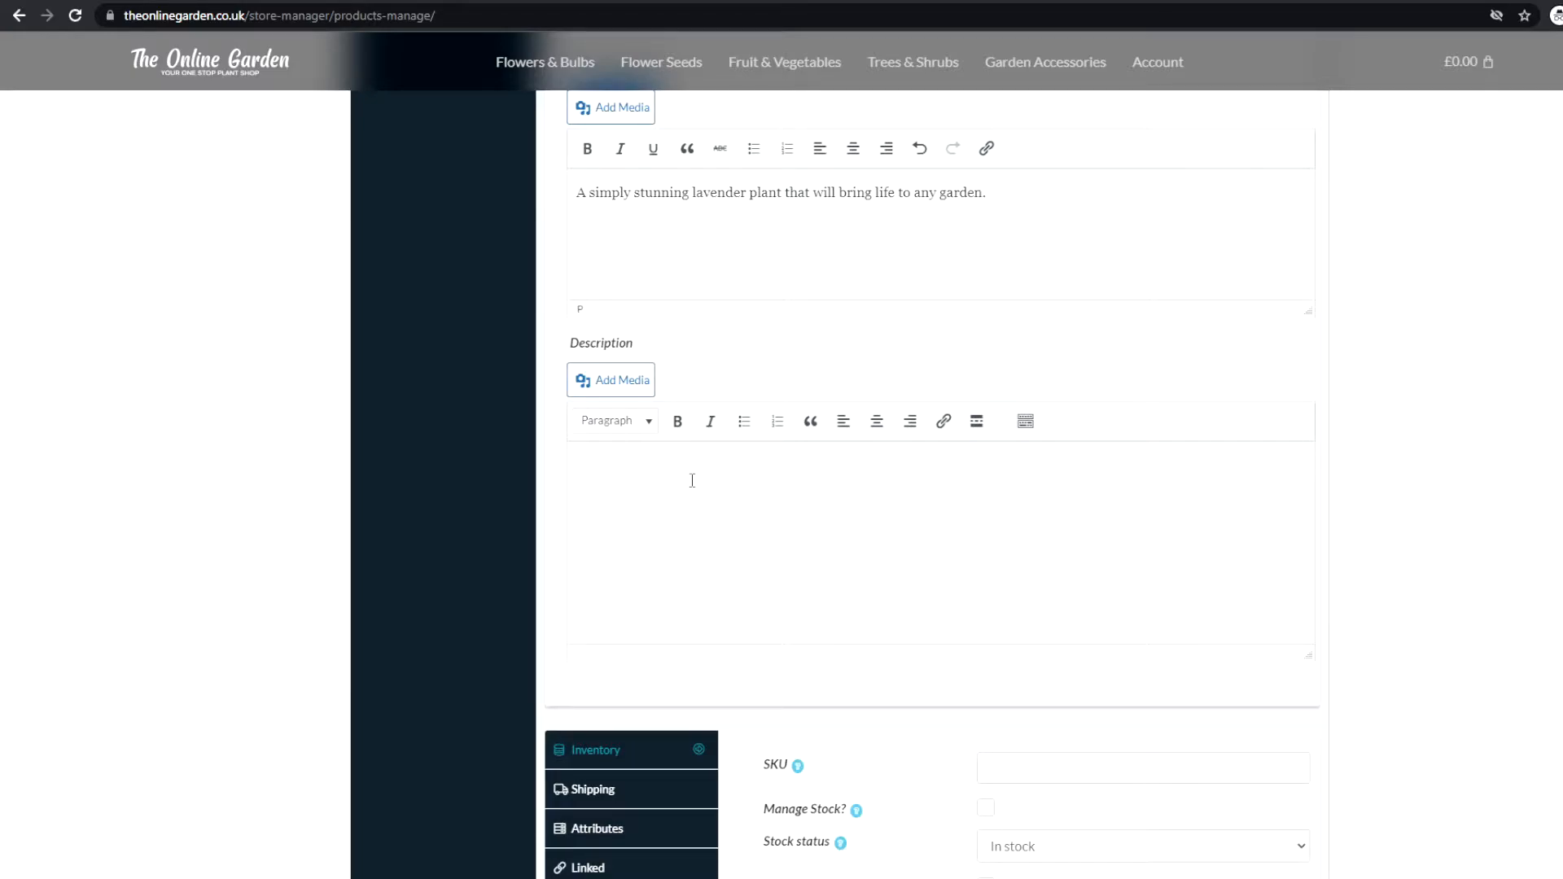
scroll(692, 480, down, 4)
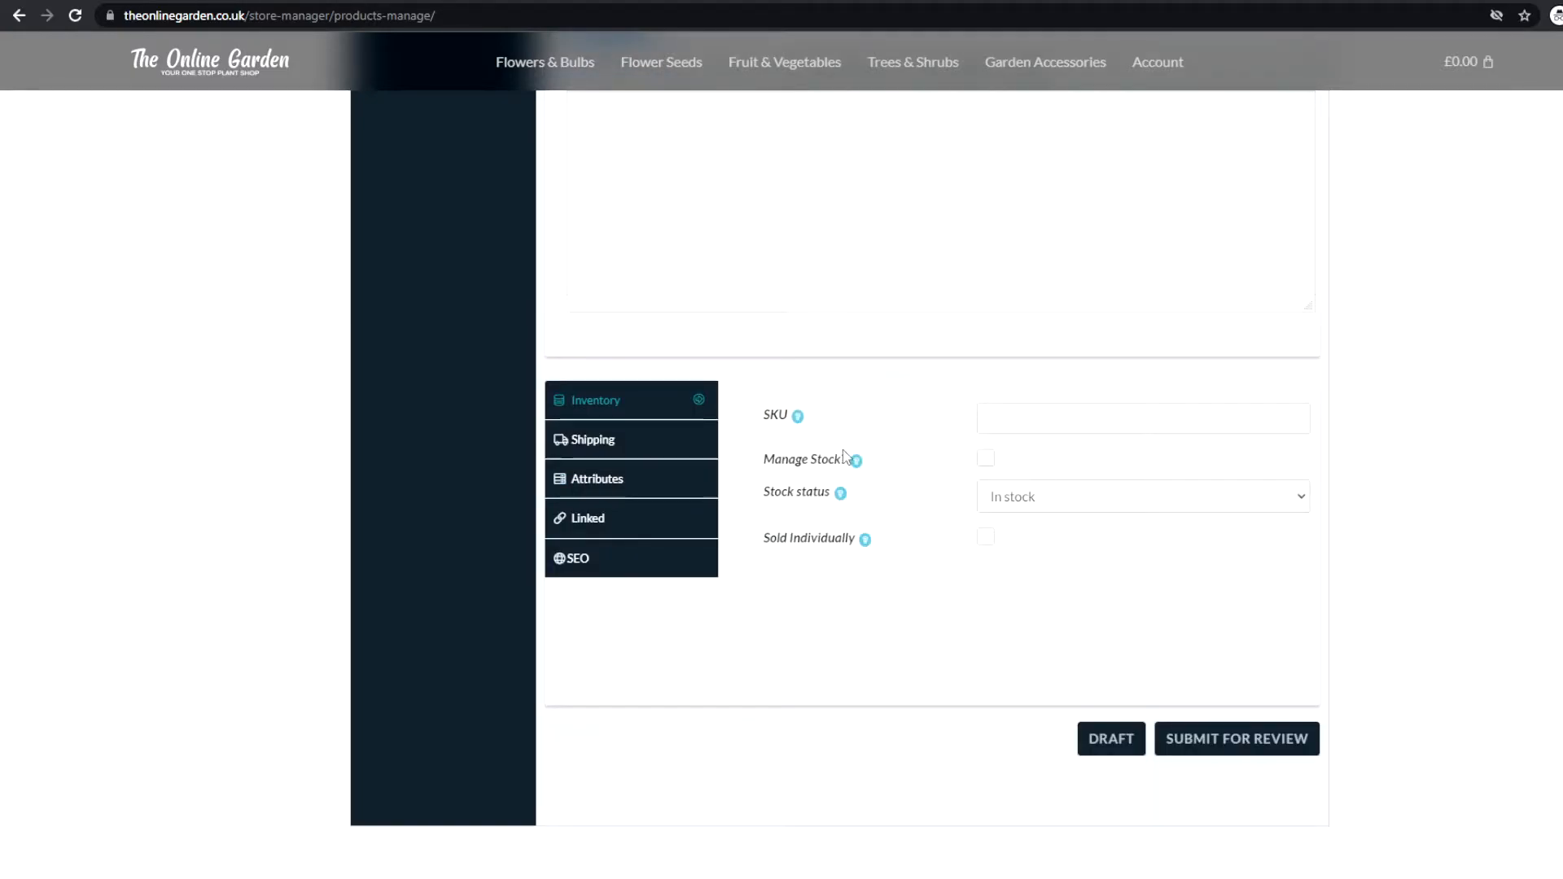
click(1026, 419)
text(LAVDER)
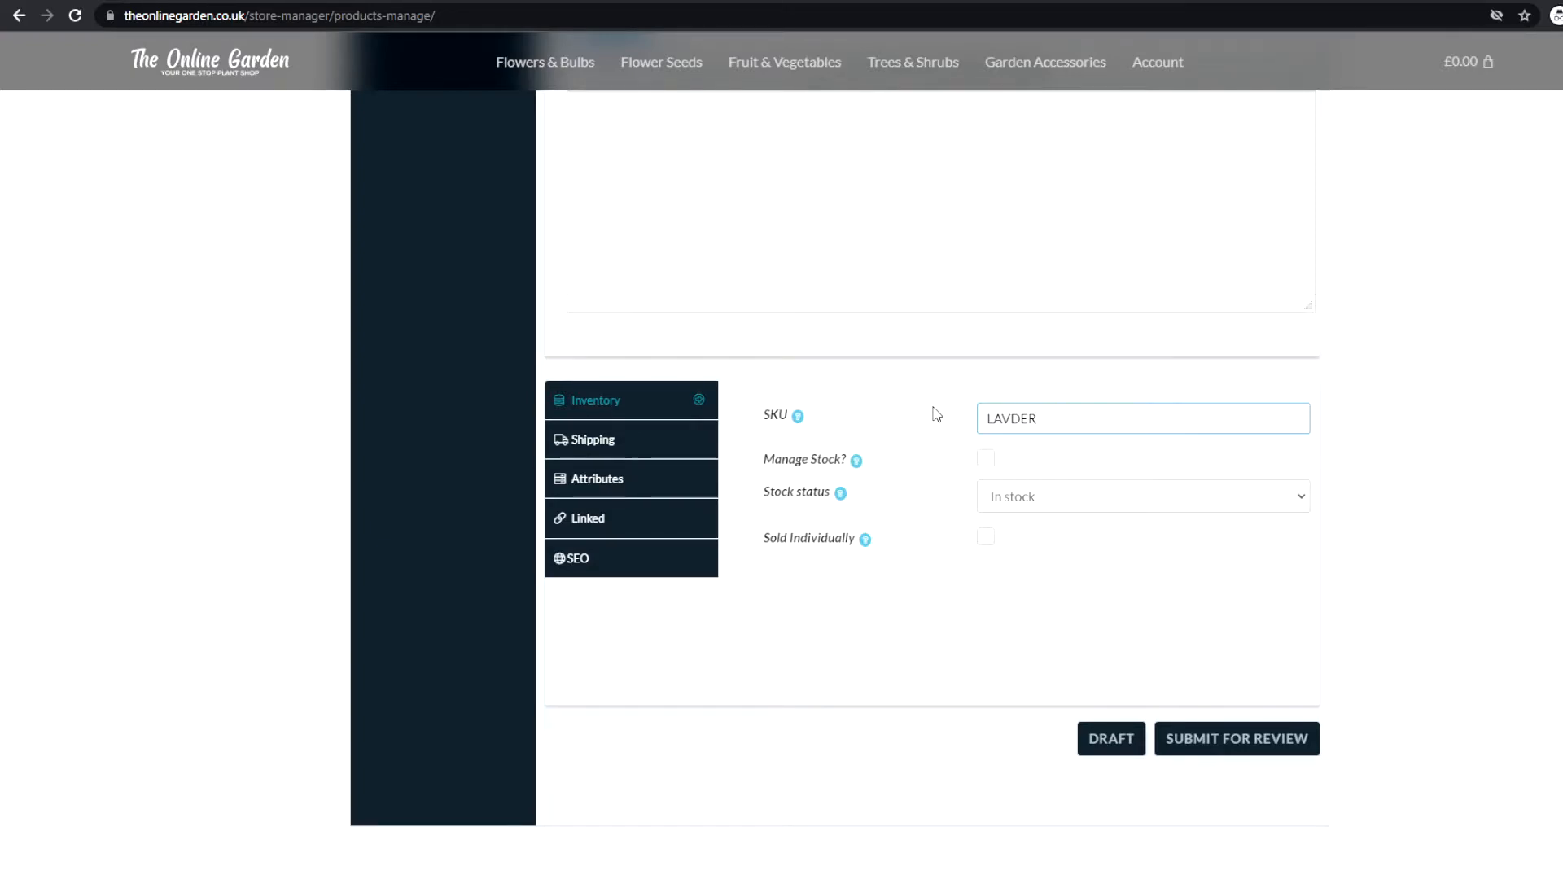
click(984, 461)
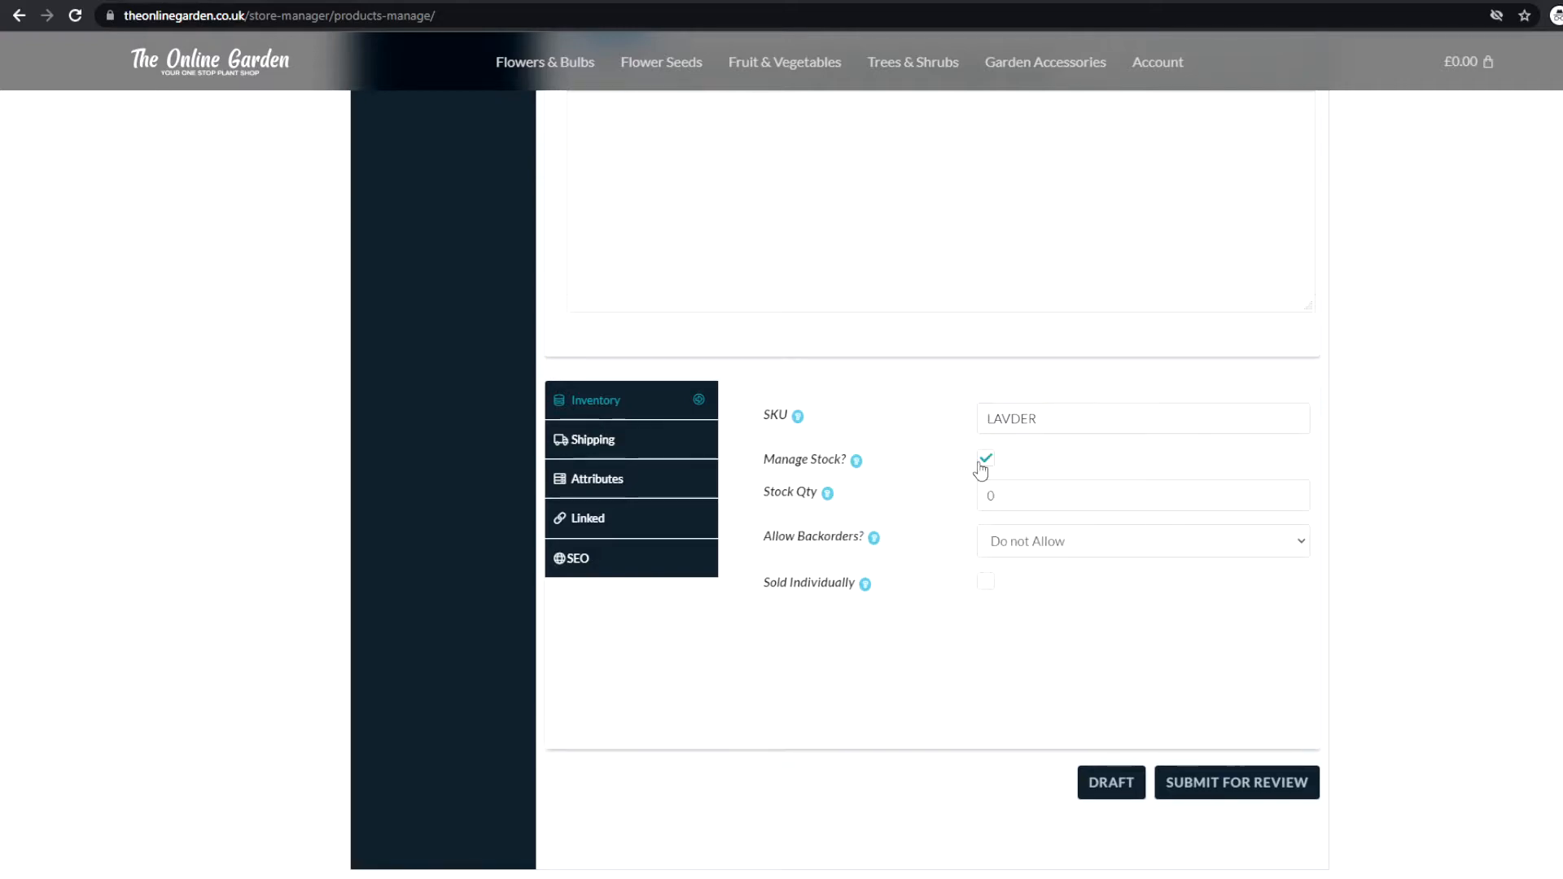
click(986, 495)
text(25)
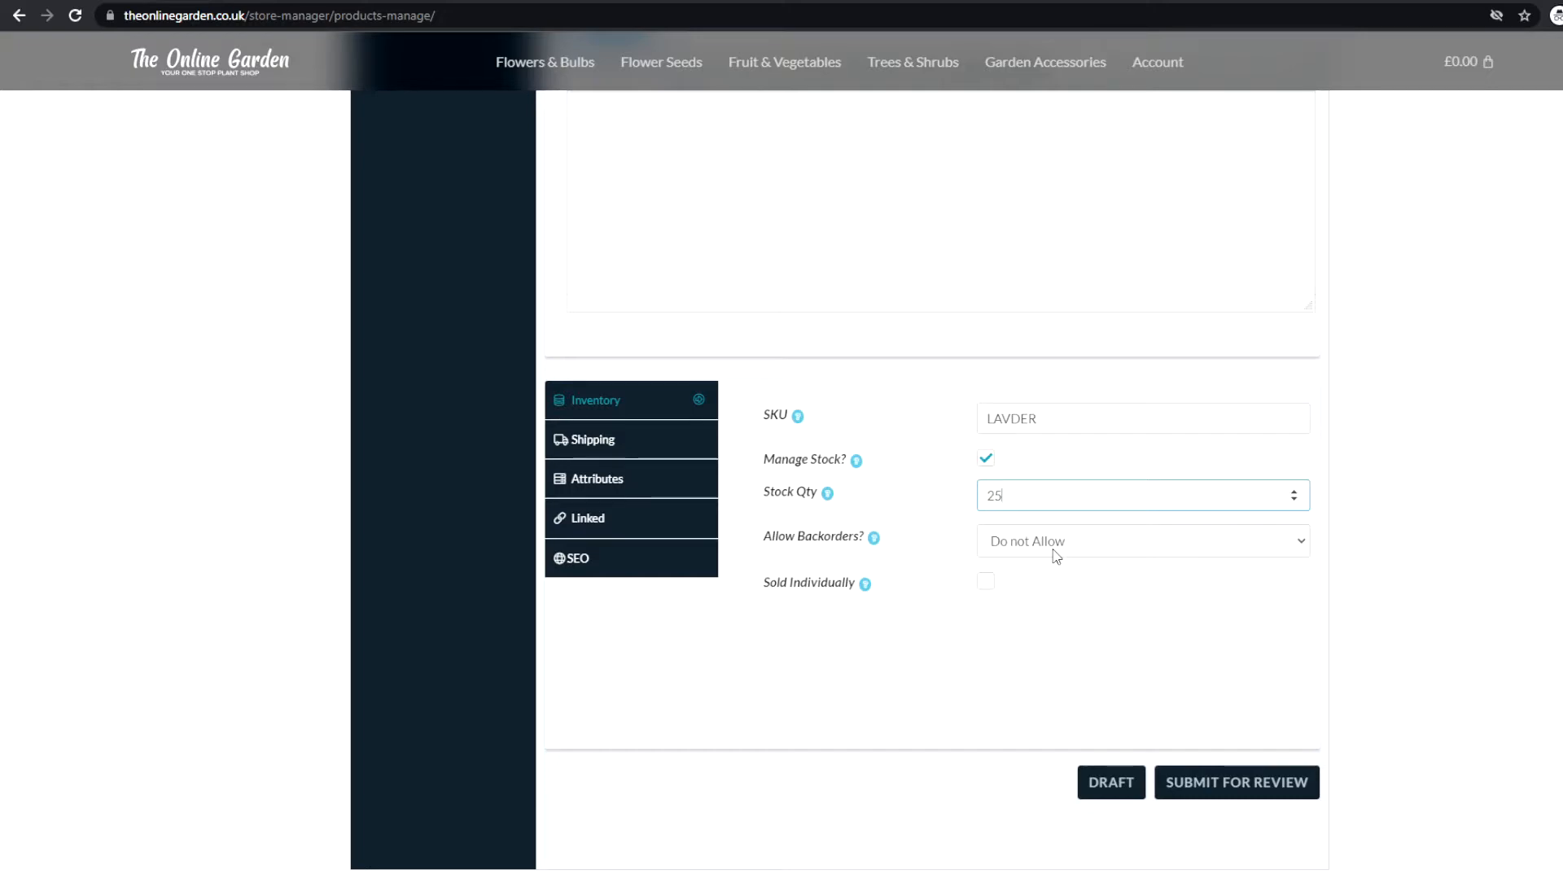
key(Tab)
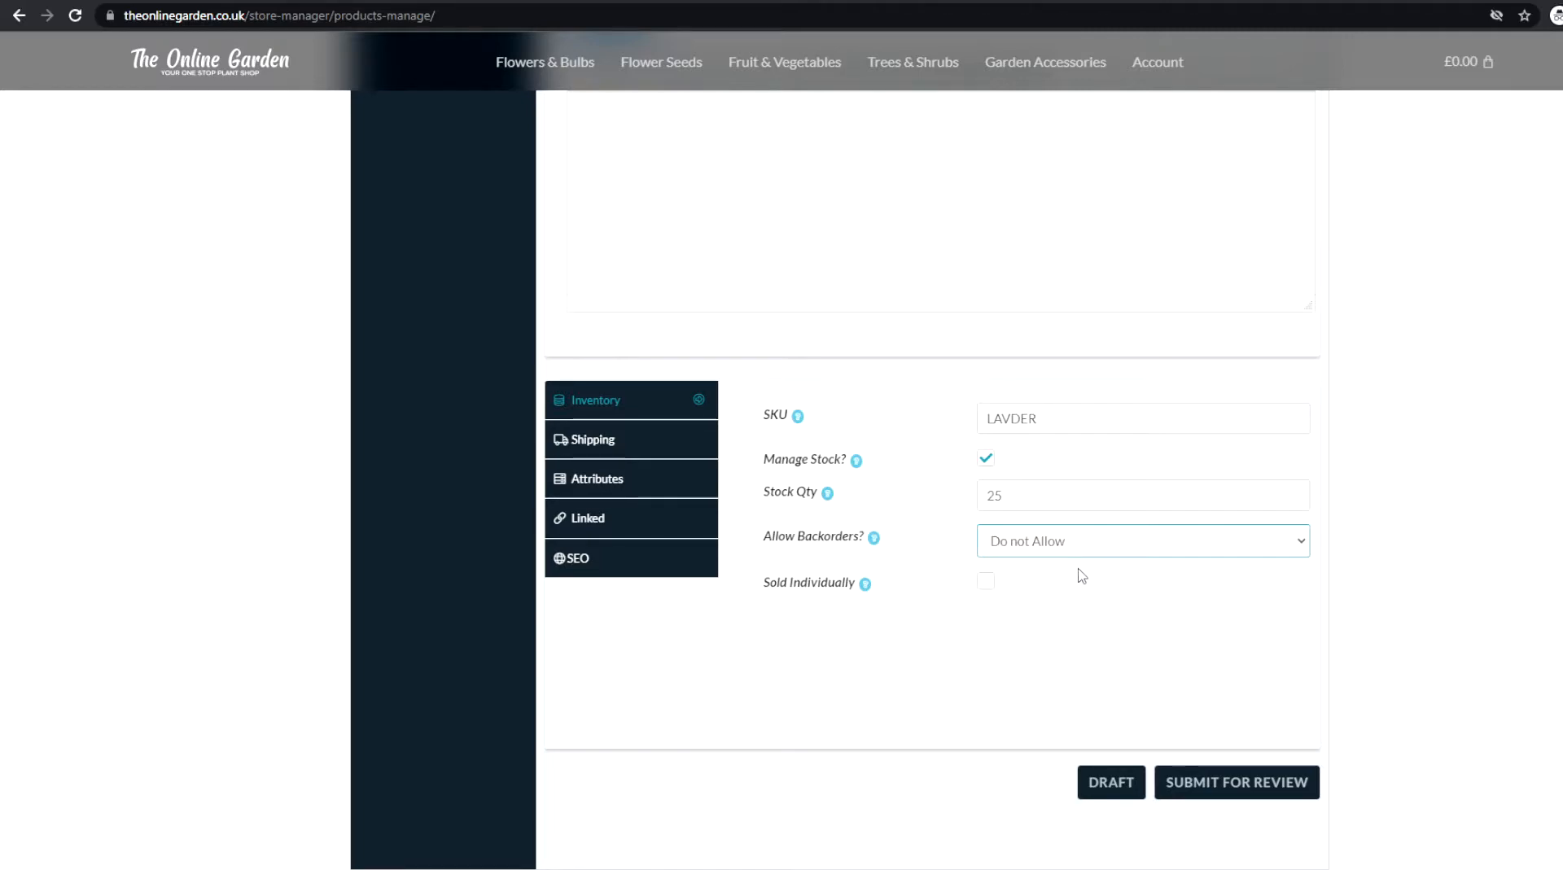
click(1076, 607)
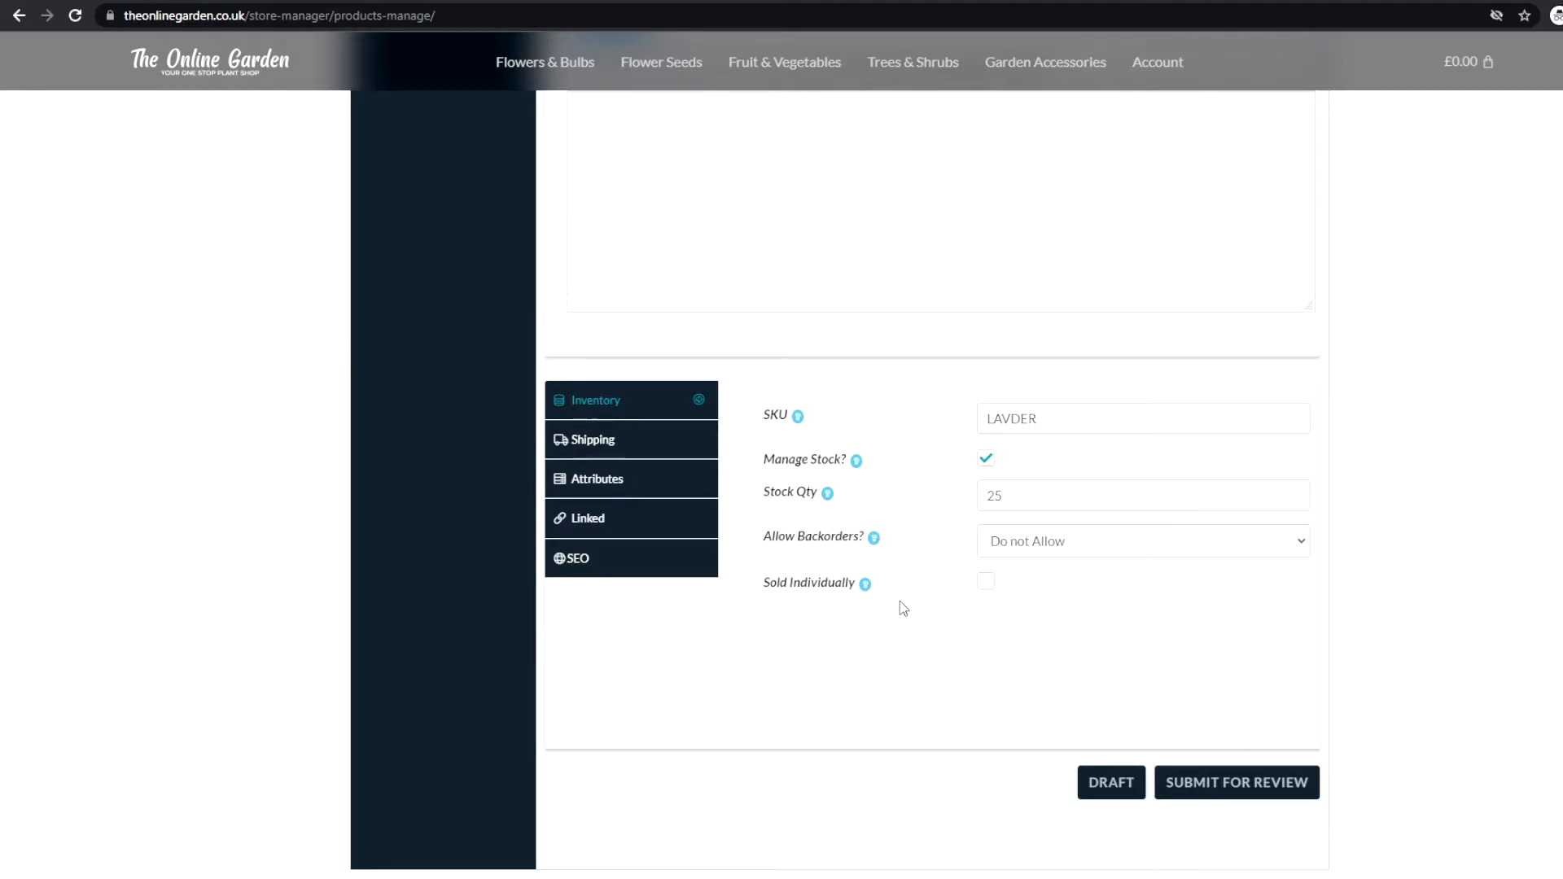
click(987, 598)
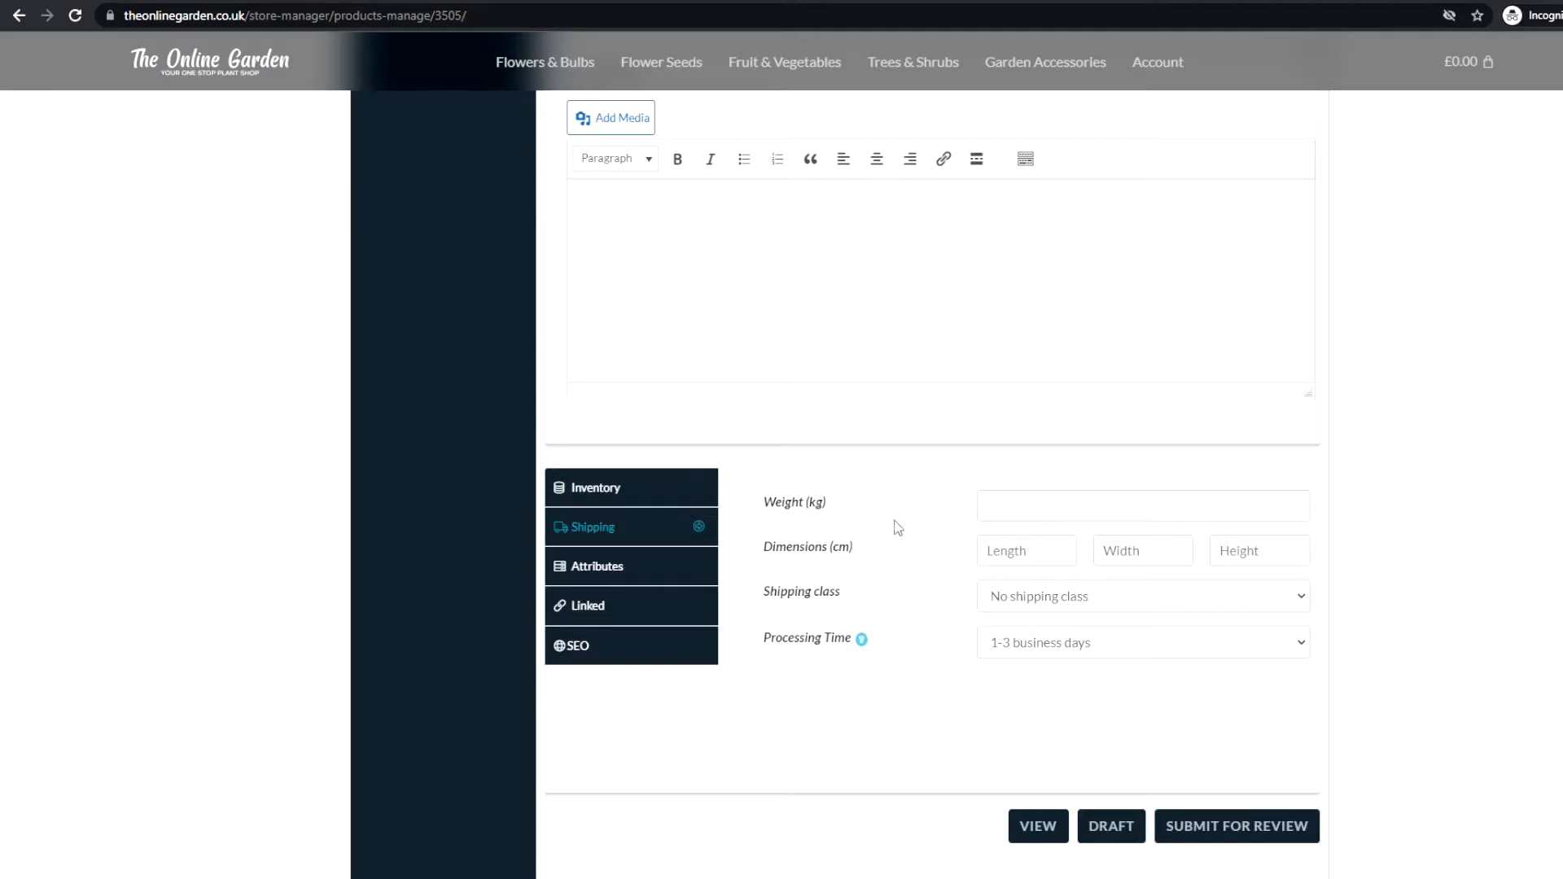
- Set the product's shipping weight to 2 kg and go through its shipping class setting
click(1006, 512)
text(2)
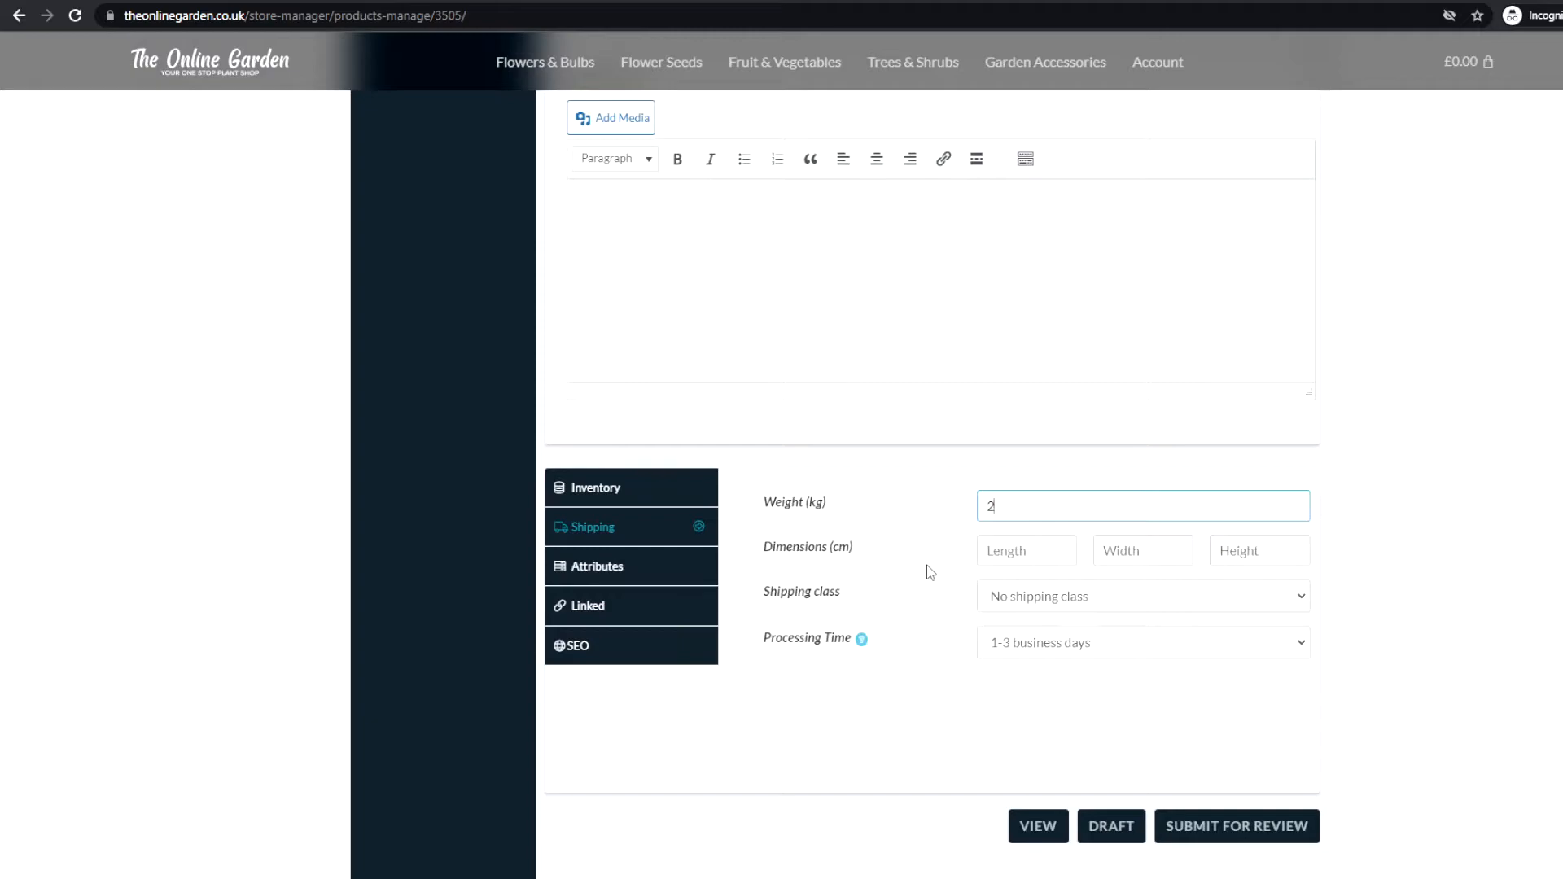
click(1027, 602)
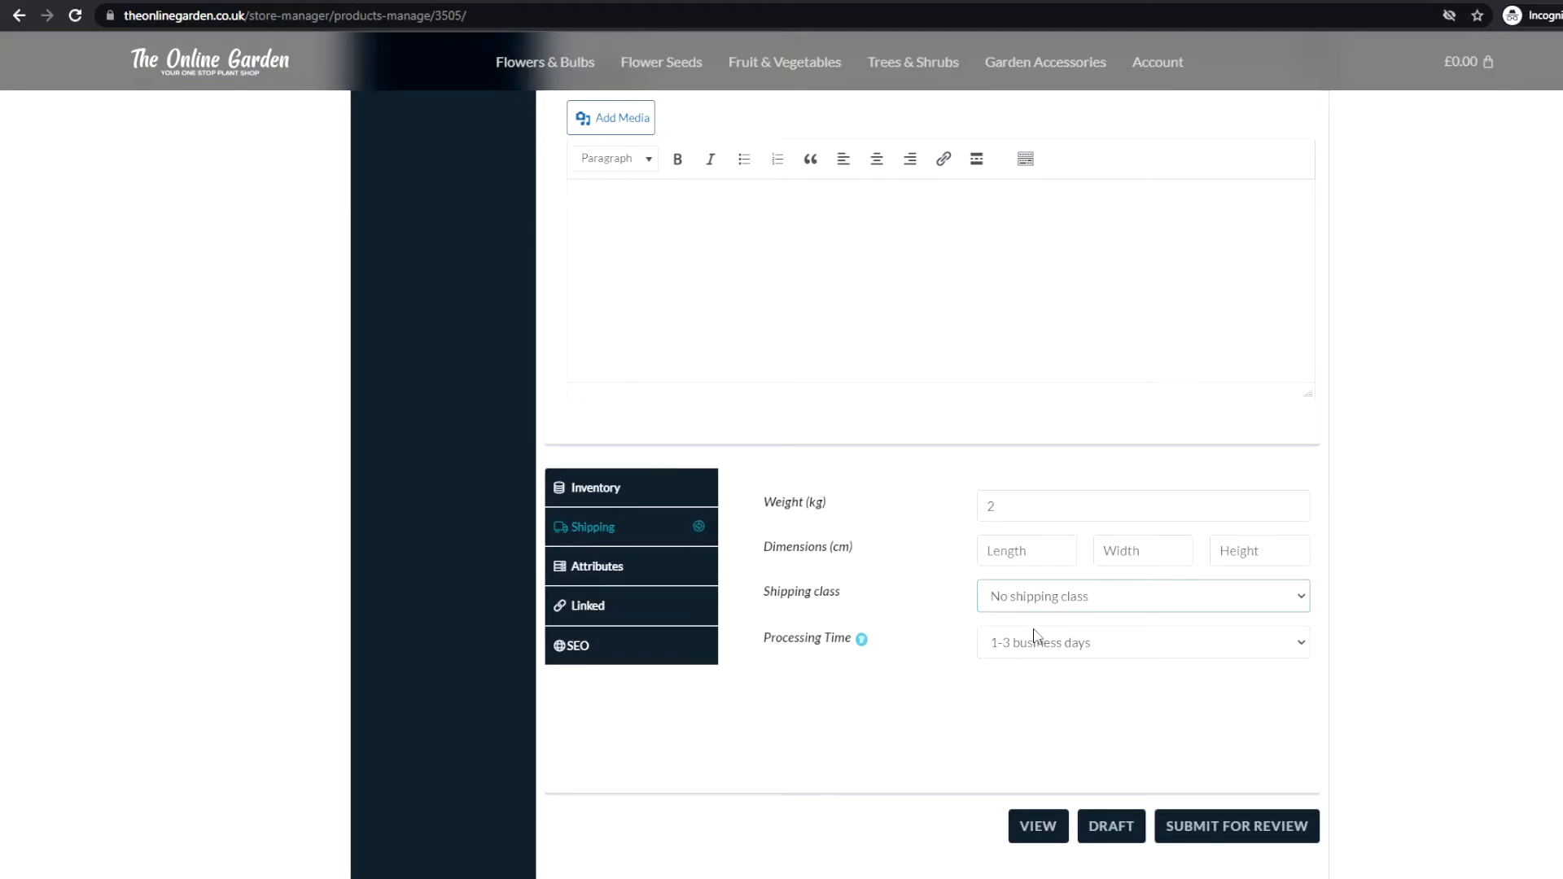
key(Down)
key(Tab)
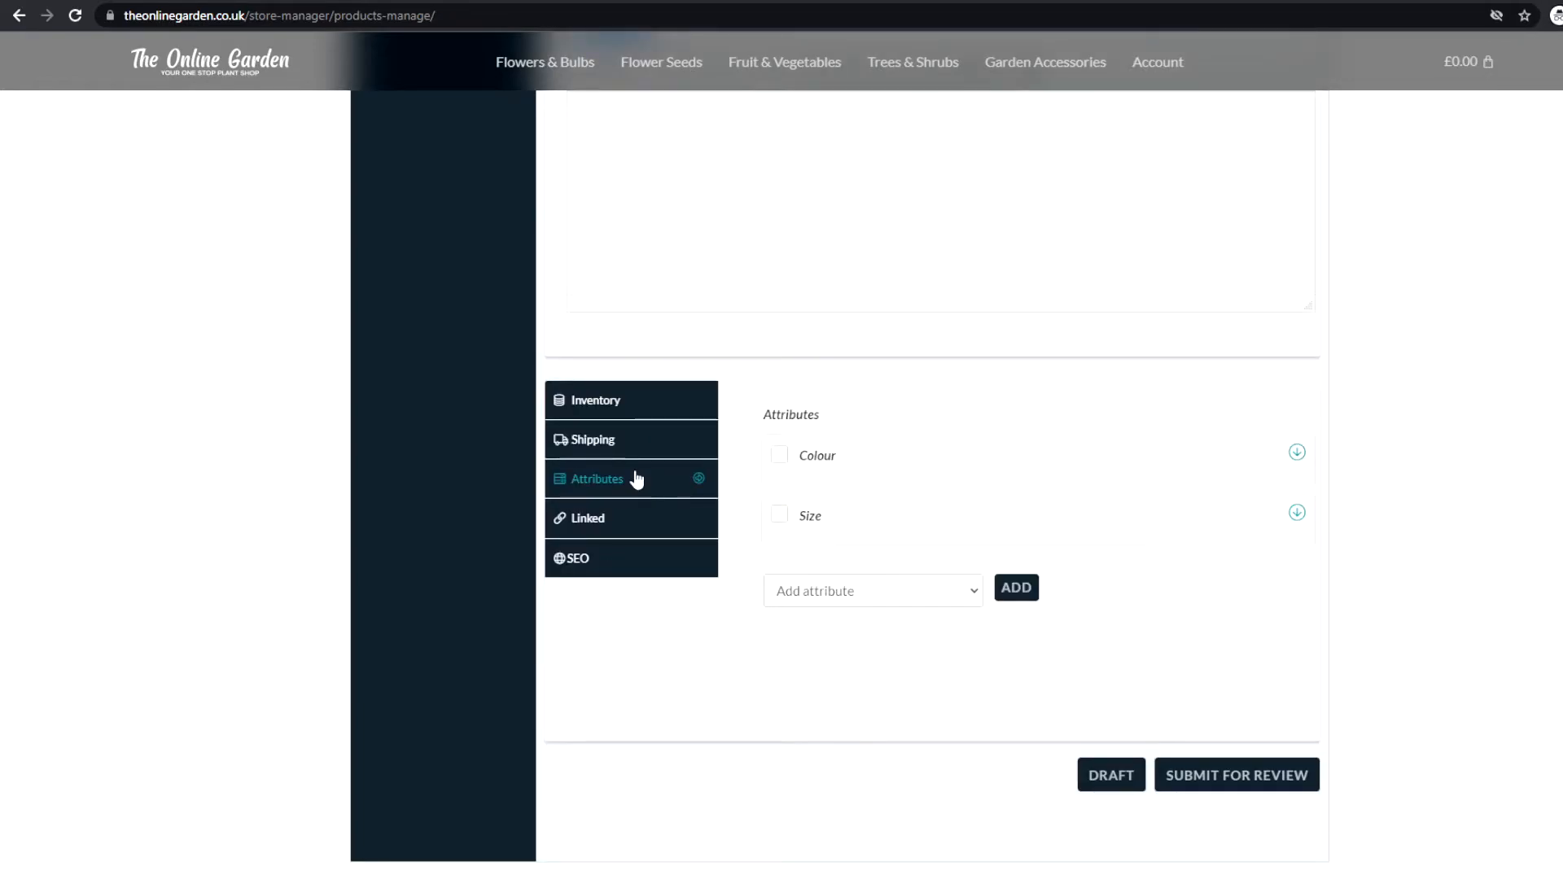
- Activate the Colour attribute with the value Purple and the Size attribute with the value <2L Pot
click(782, 456)
click(1080, 500)
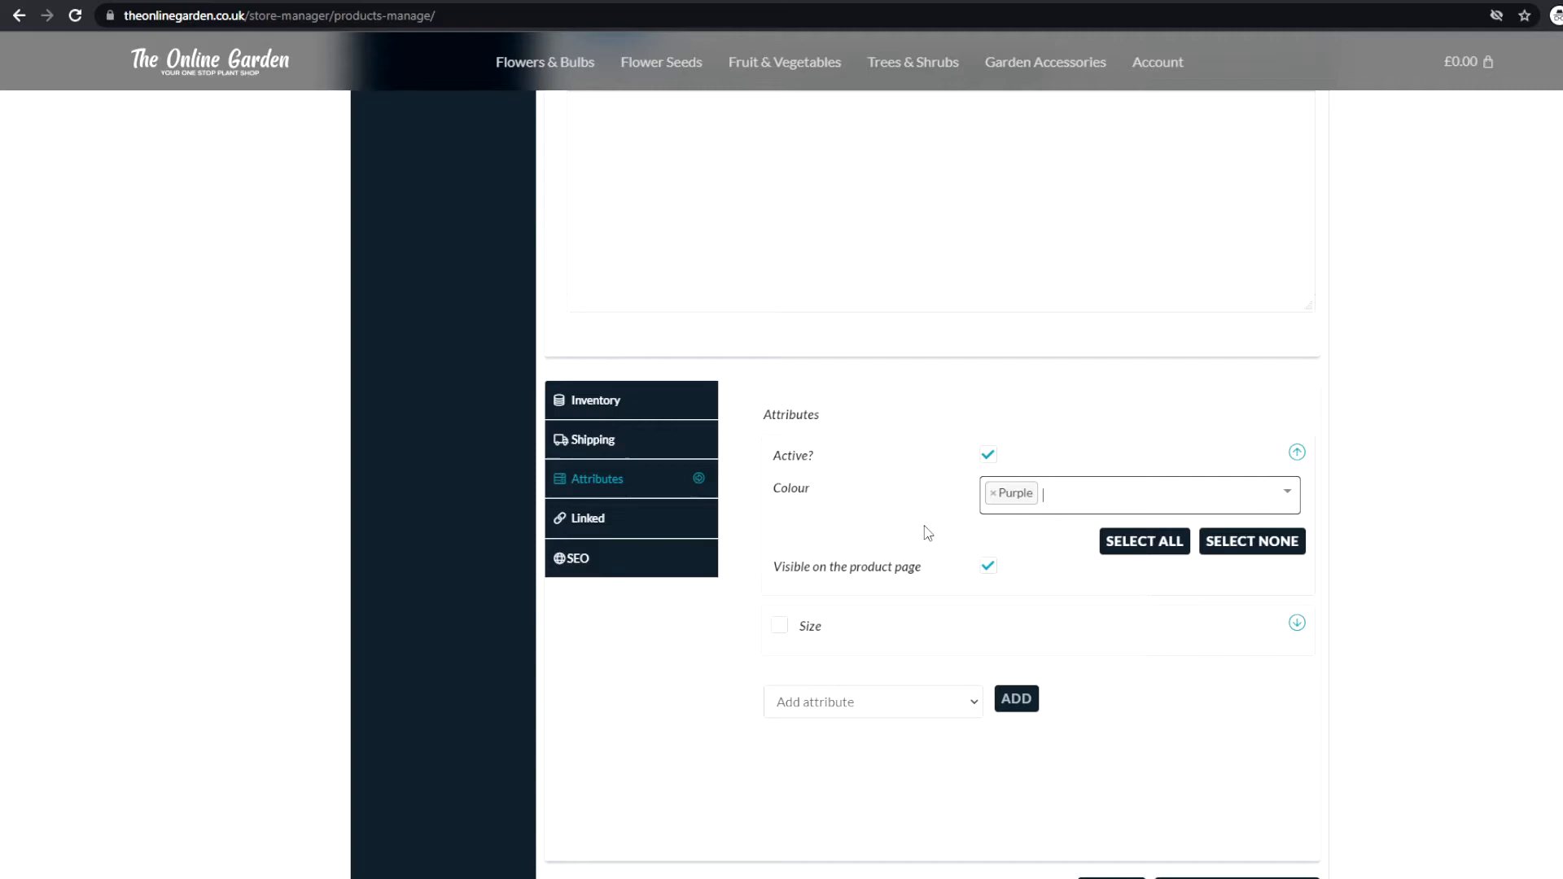
click(776, 631)
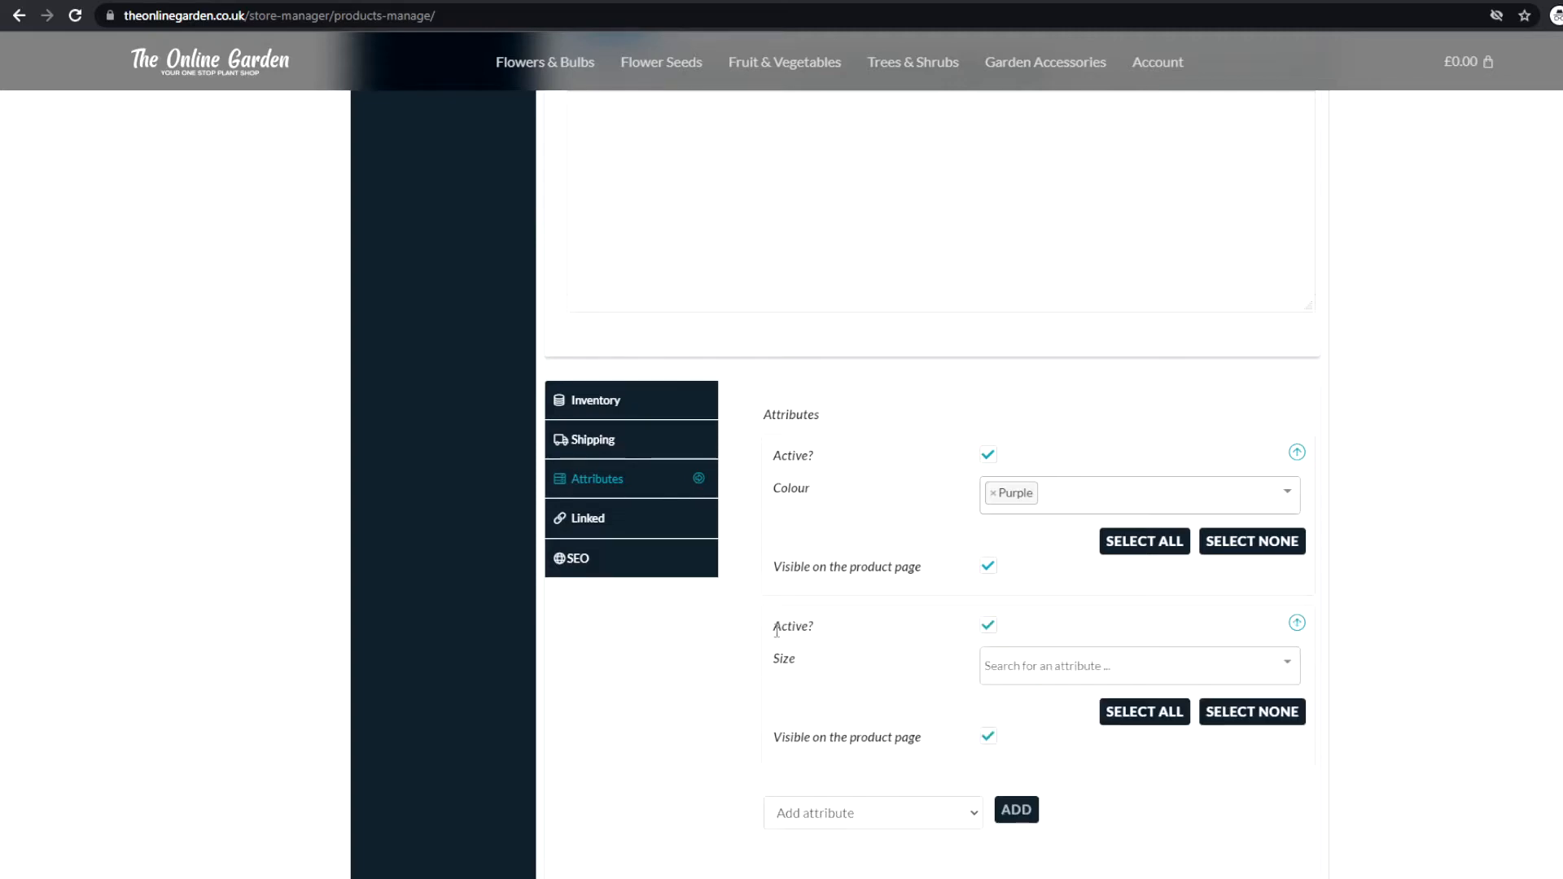
click(1049, 677)
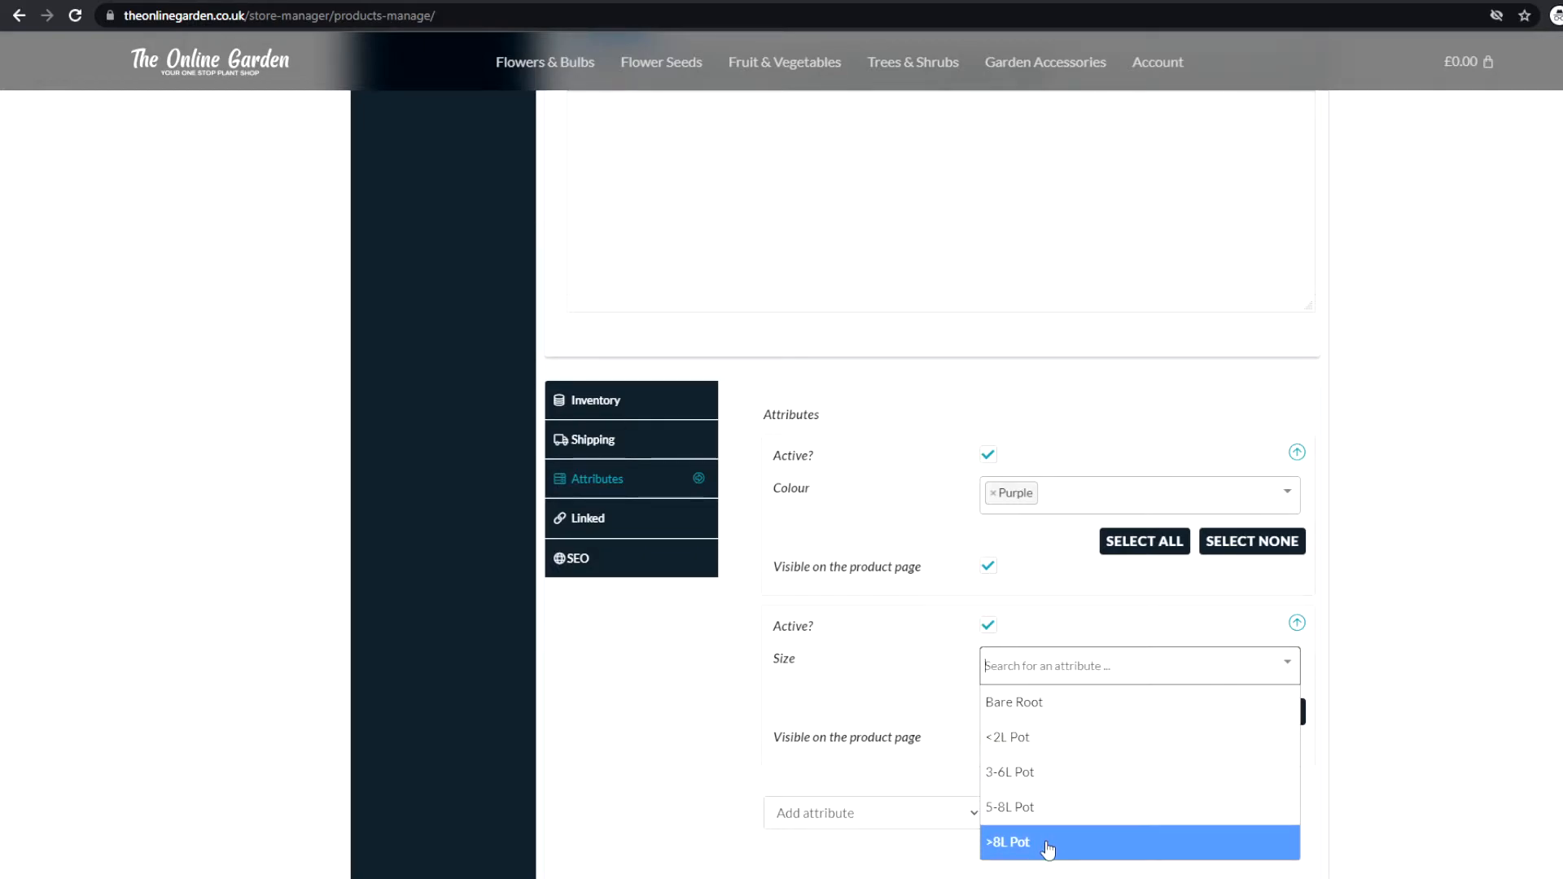
click(1033, 744)
- Add an unnamed custom attribute with the values "Bees | Butterflies" and mark it active
scroll(814, 737, down, 1)
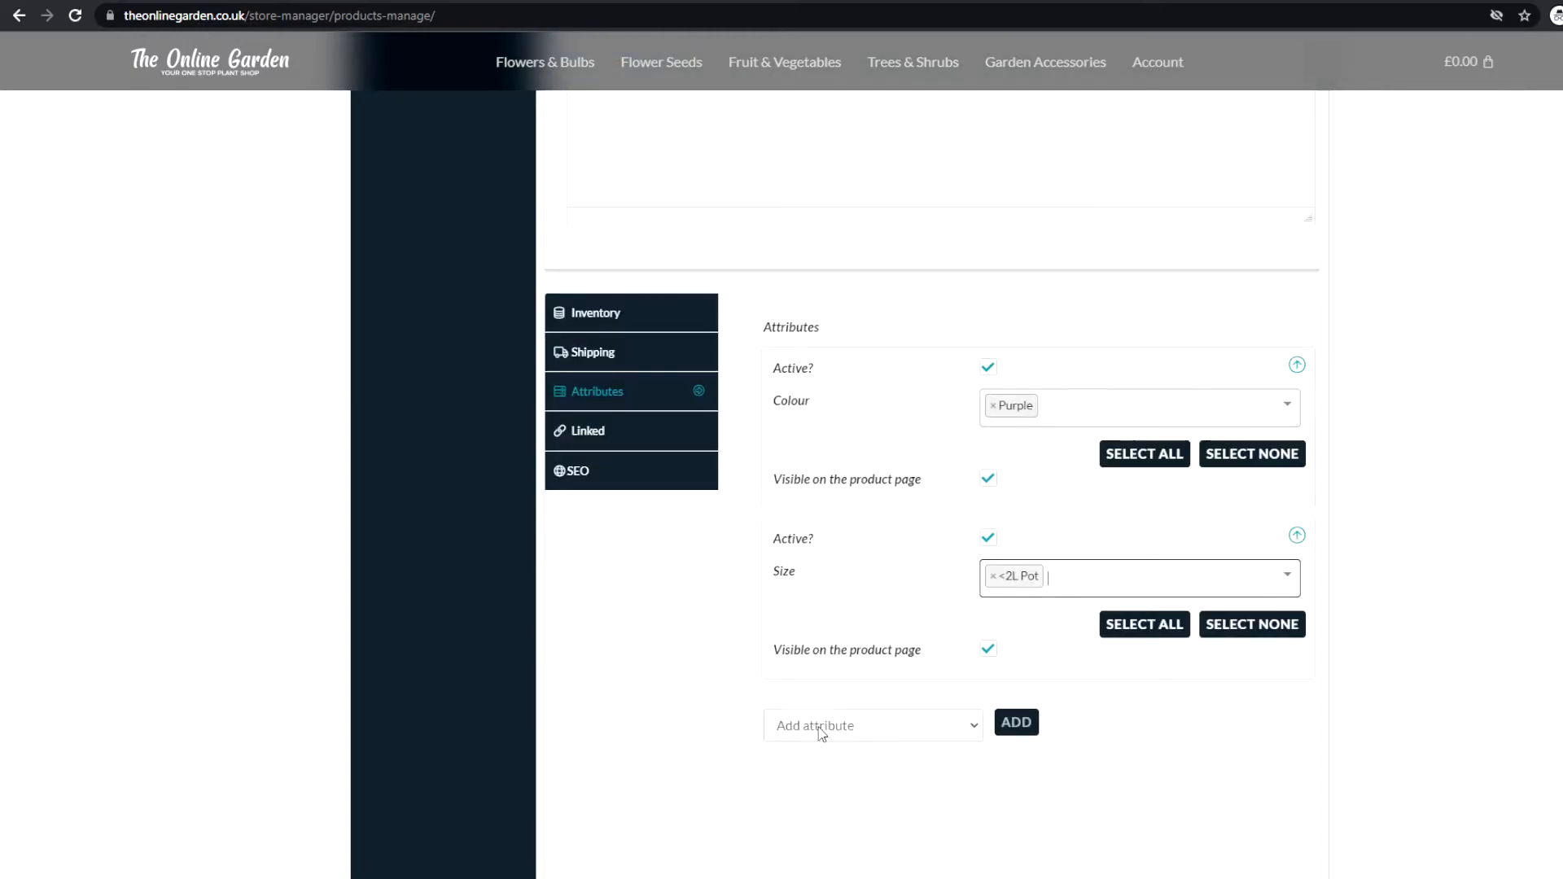
click(1014, 725)
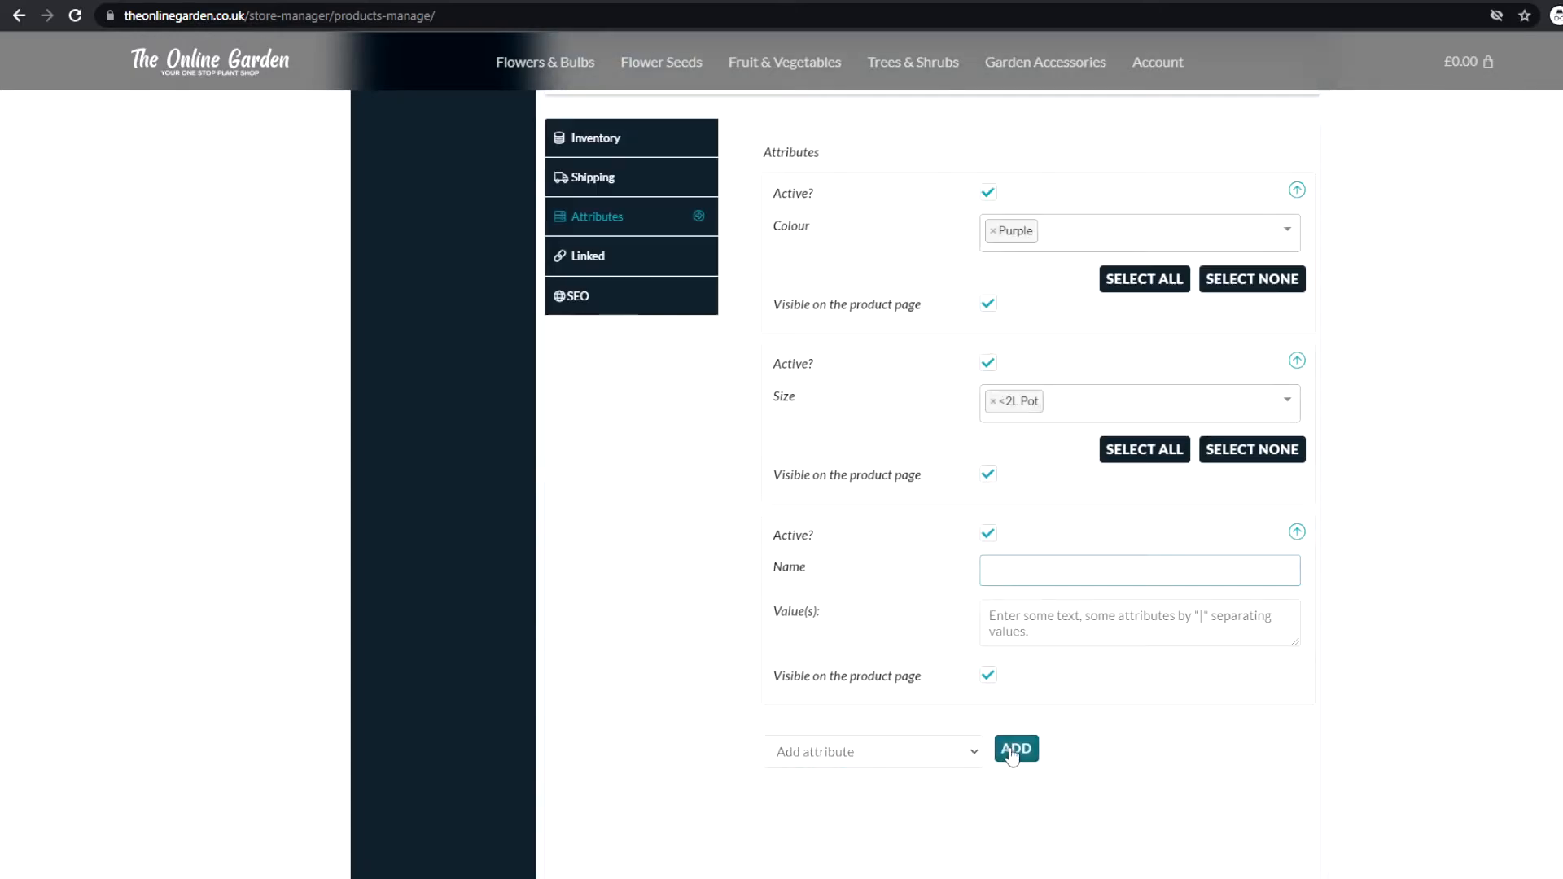
click(988, 534)
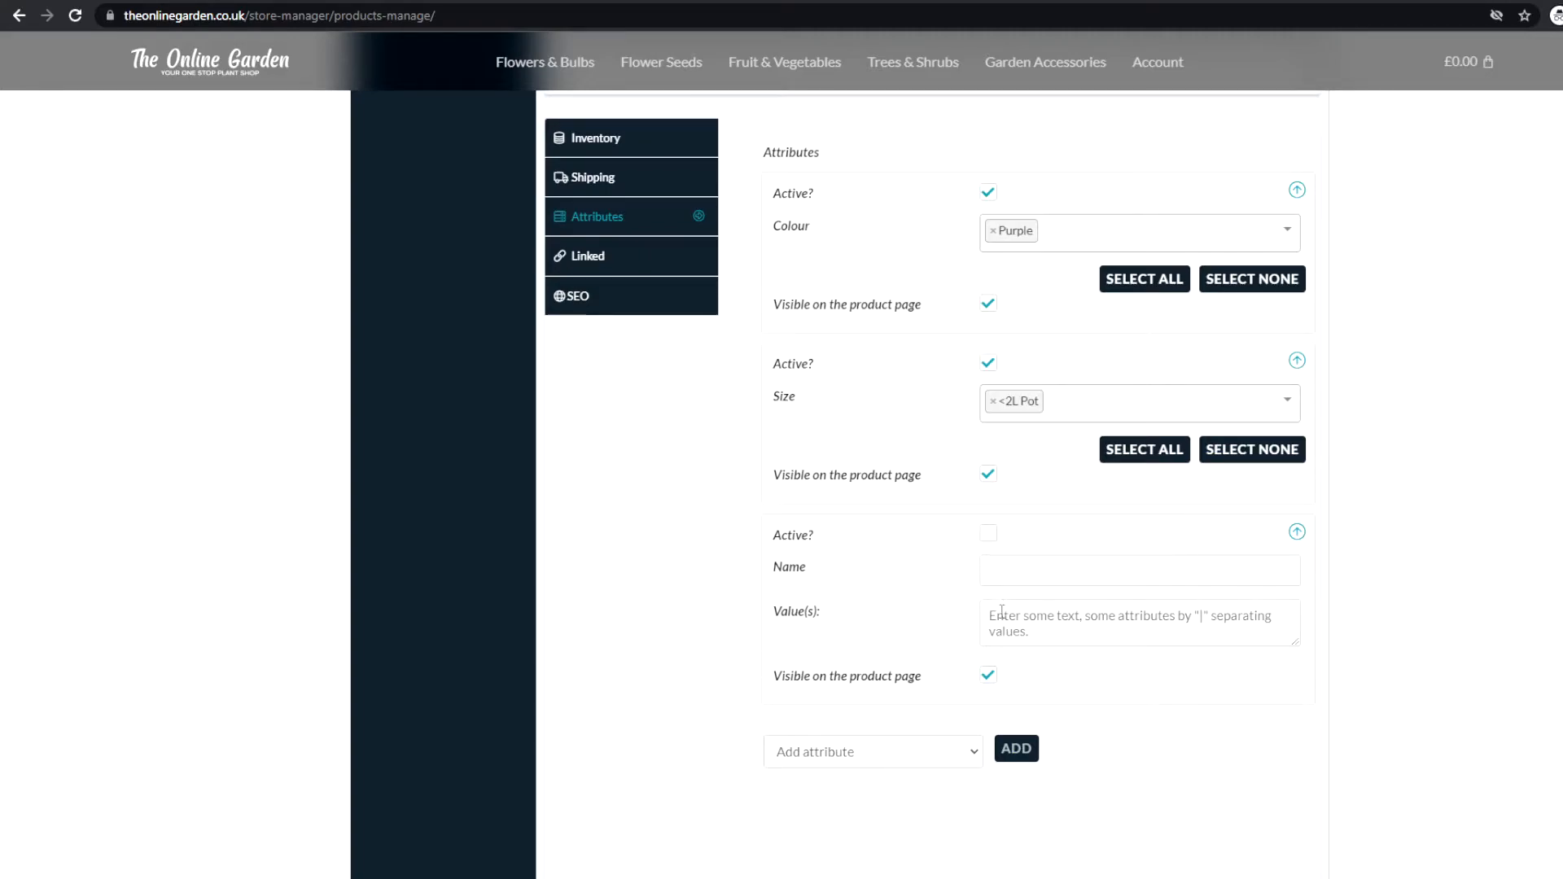
click(1003, 613)
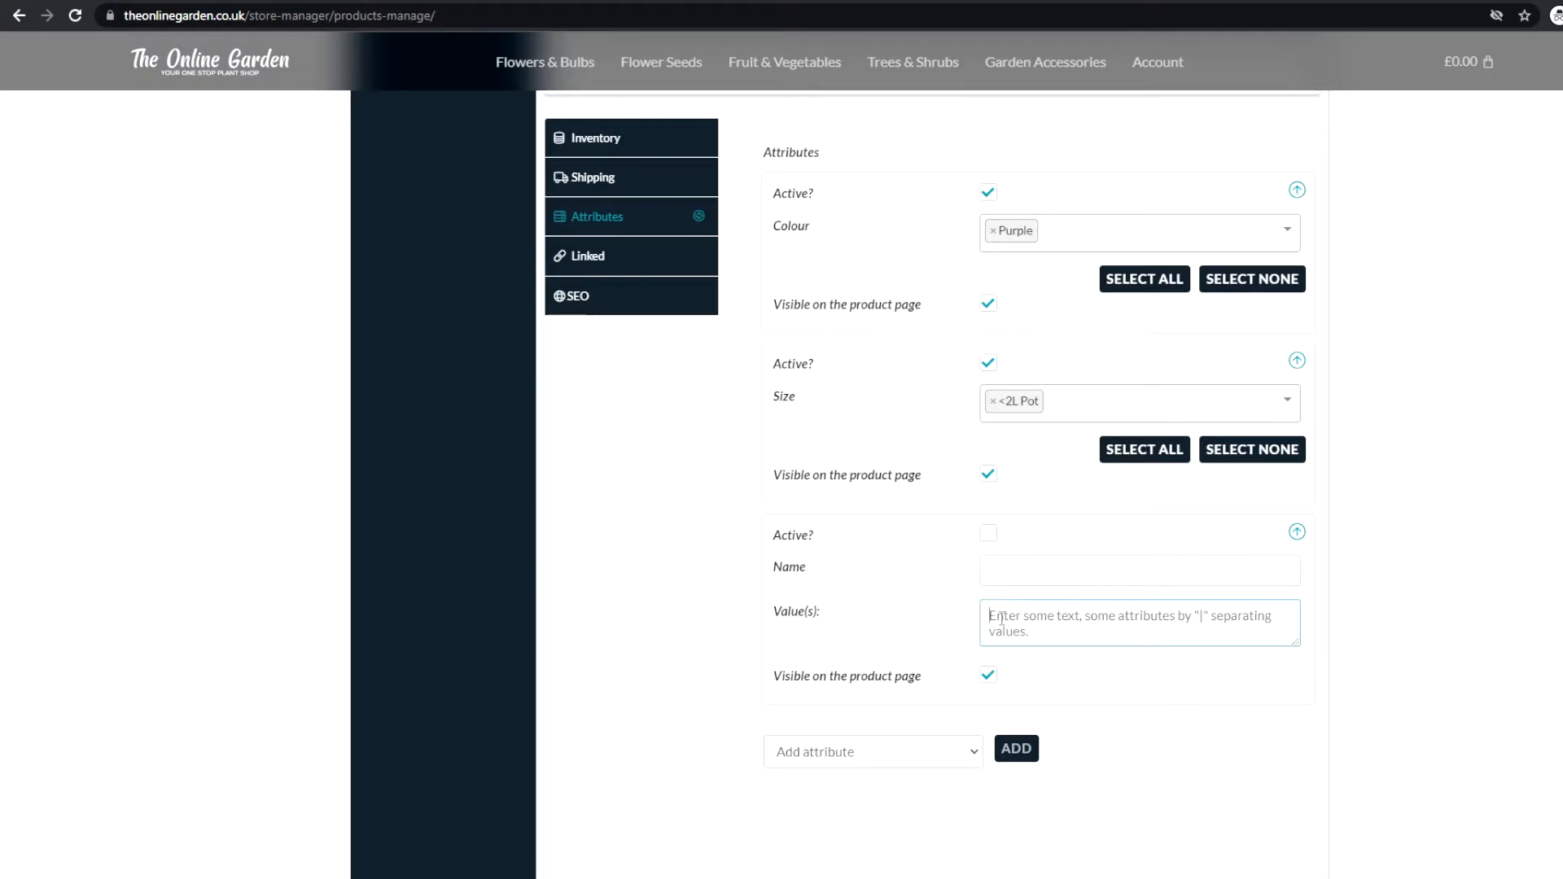
text(Bees | Butterflies |)
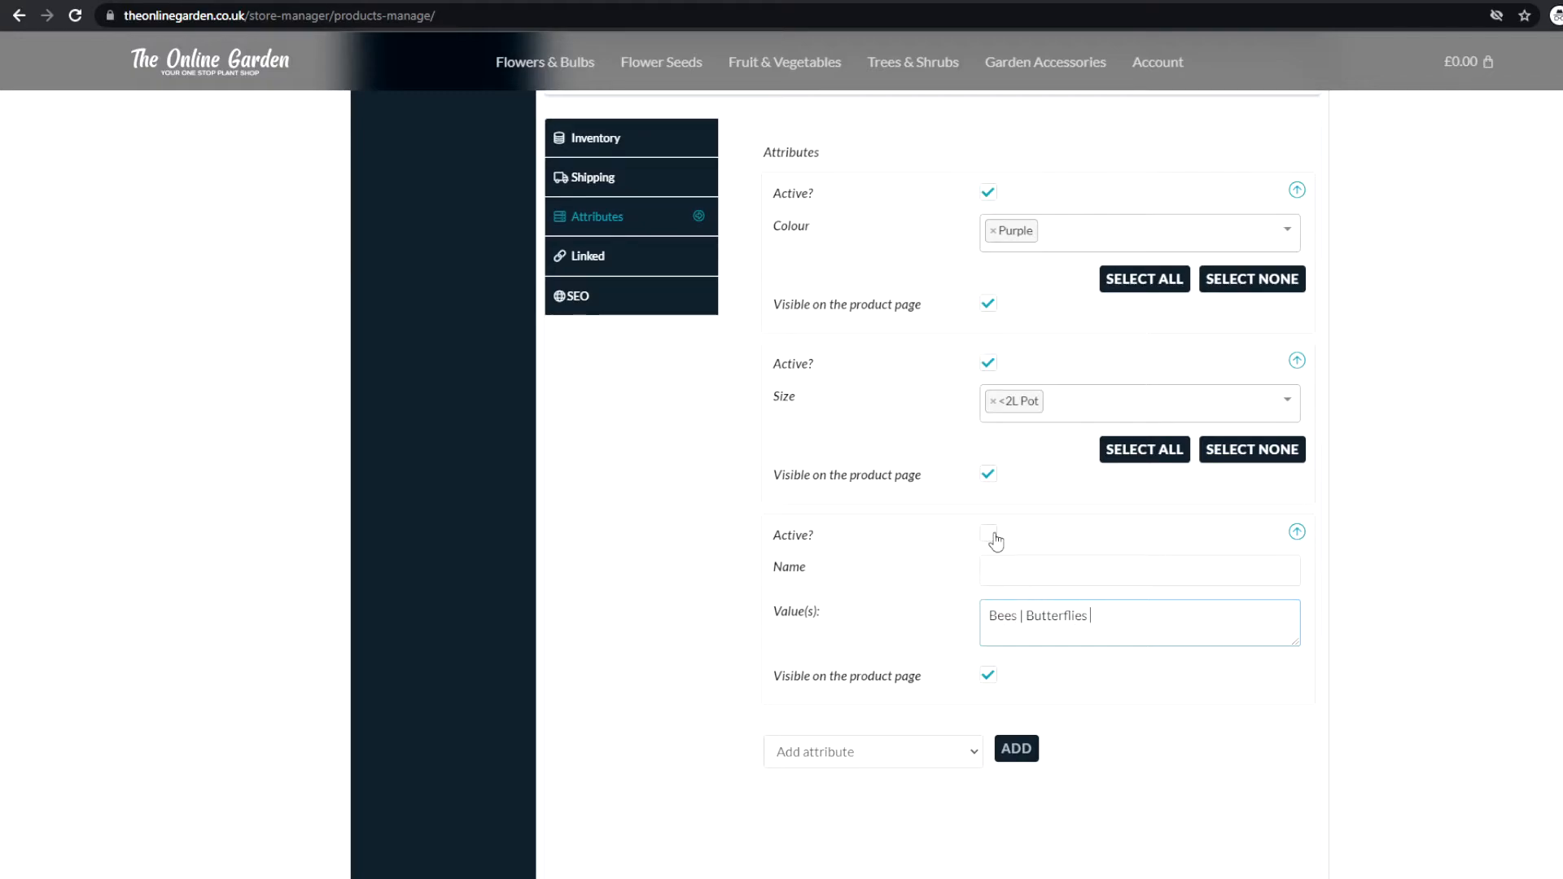
click(988, 534)
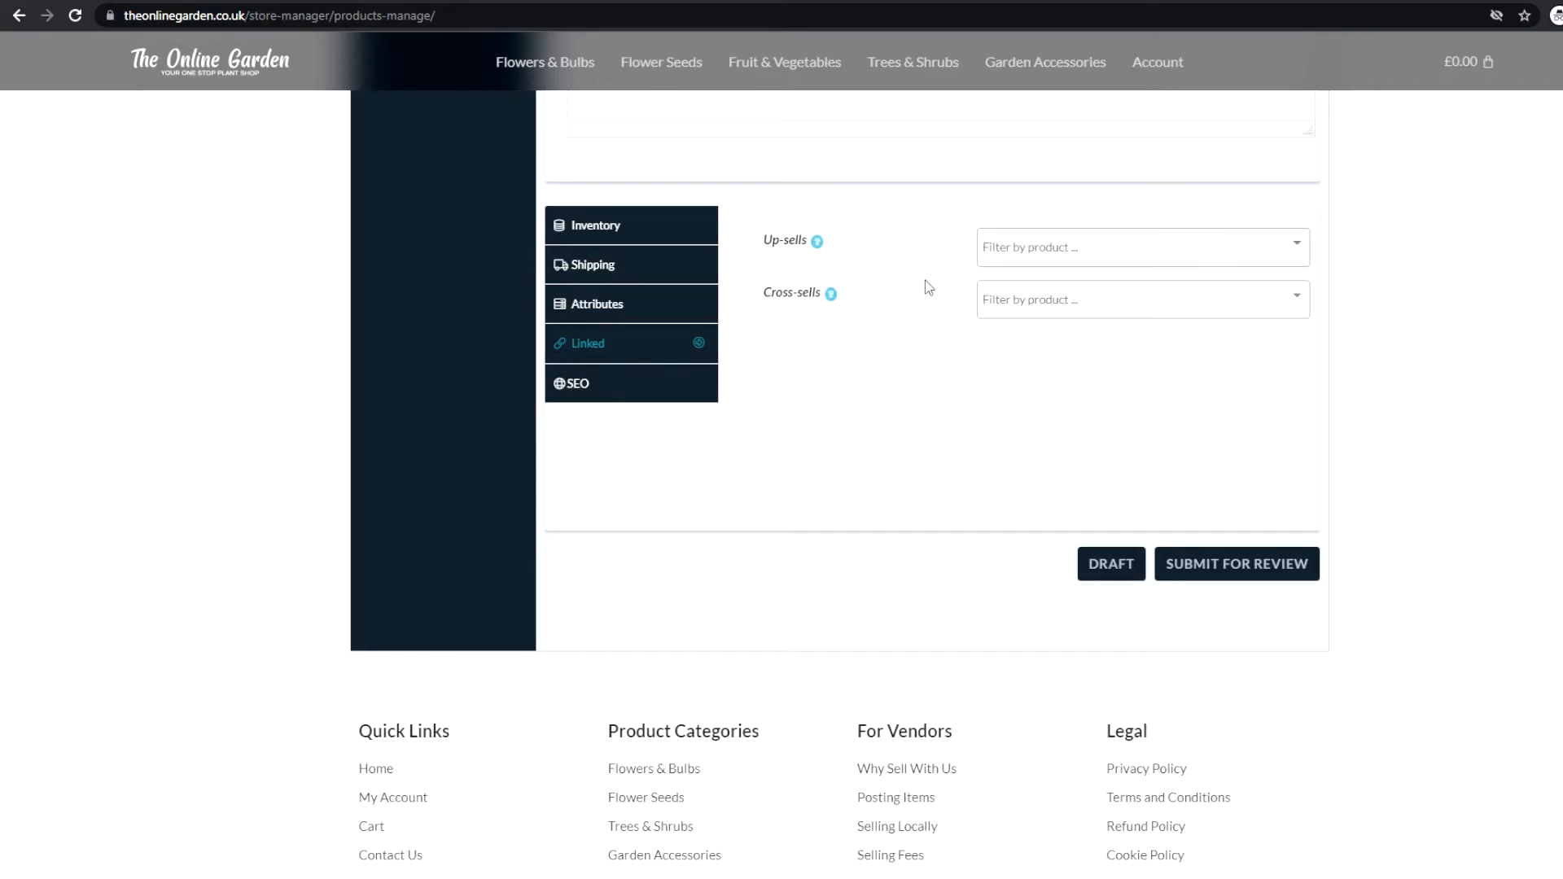
click(1254, 299)
click(926, 319)
- Set the SEO focus keyword to "lavender plant" and copy the short description into the meta description
click(665, 384)
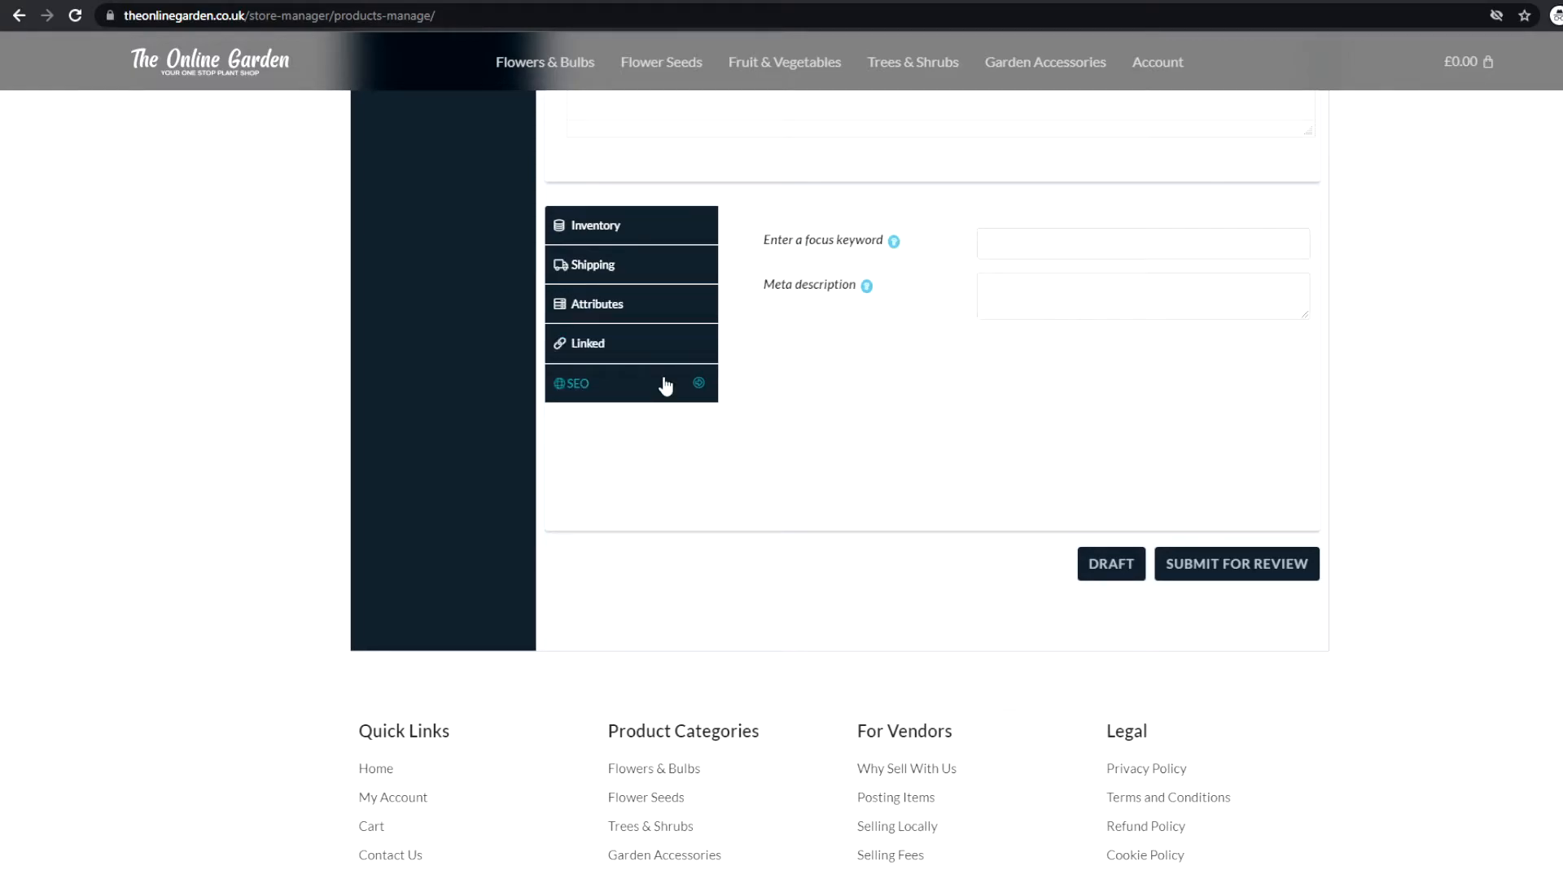
scroll(896, 391, up, 1)
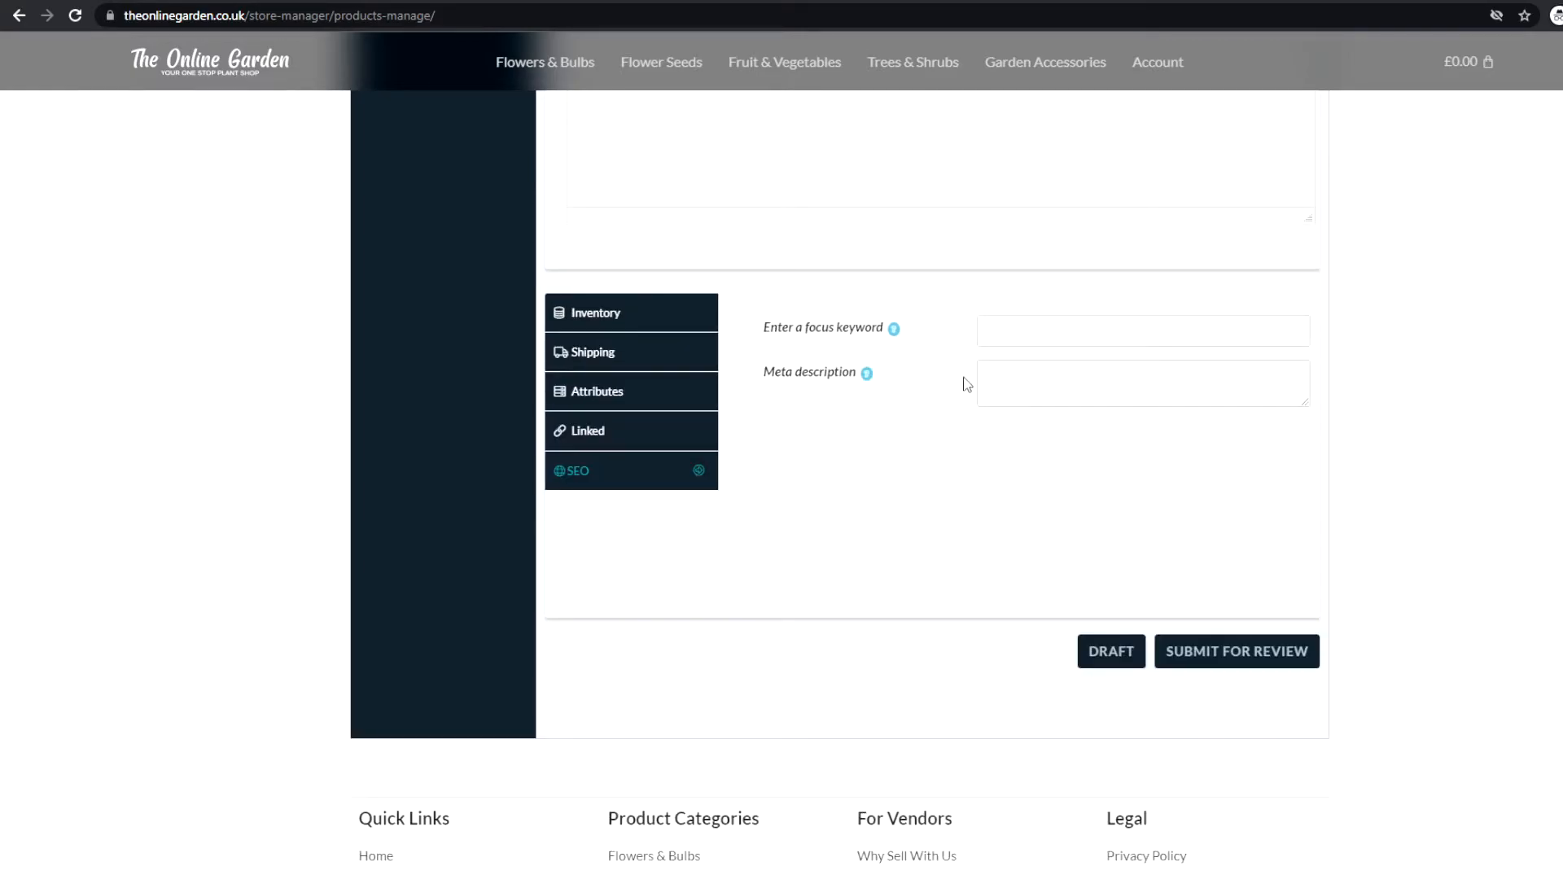
click(1030, 325)
text(lavender plant)
click(1022, 363)
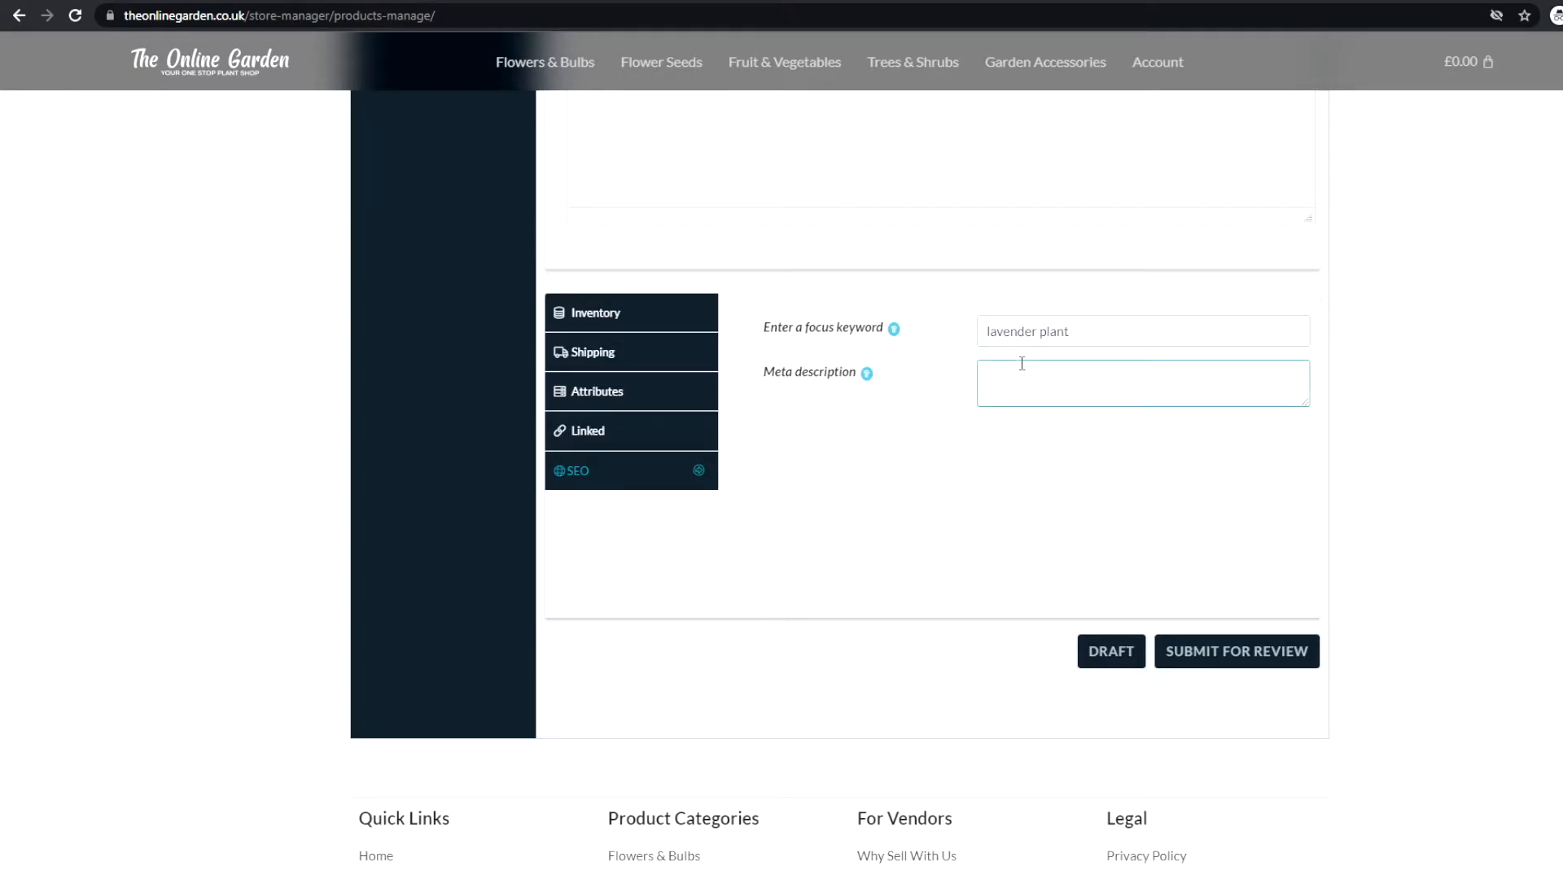
scroll(1022, 363, up, 5)
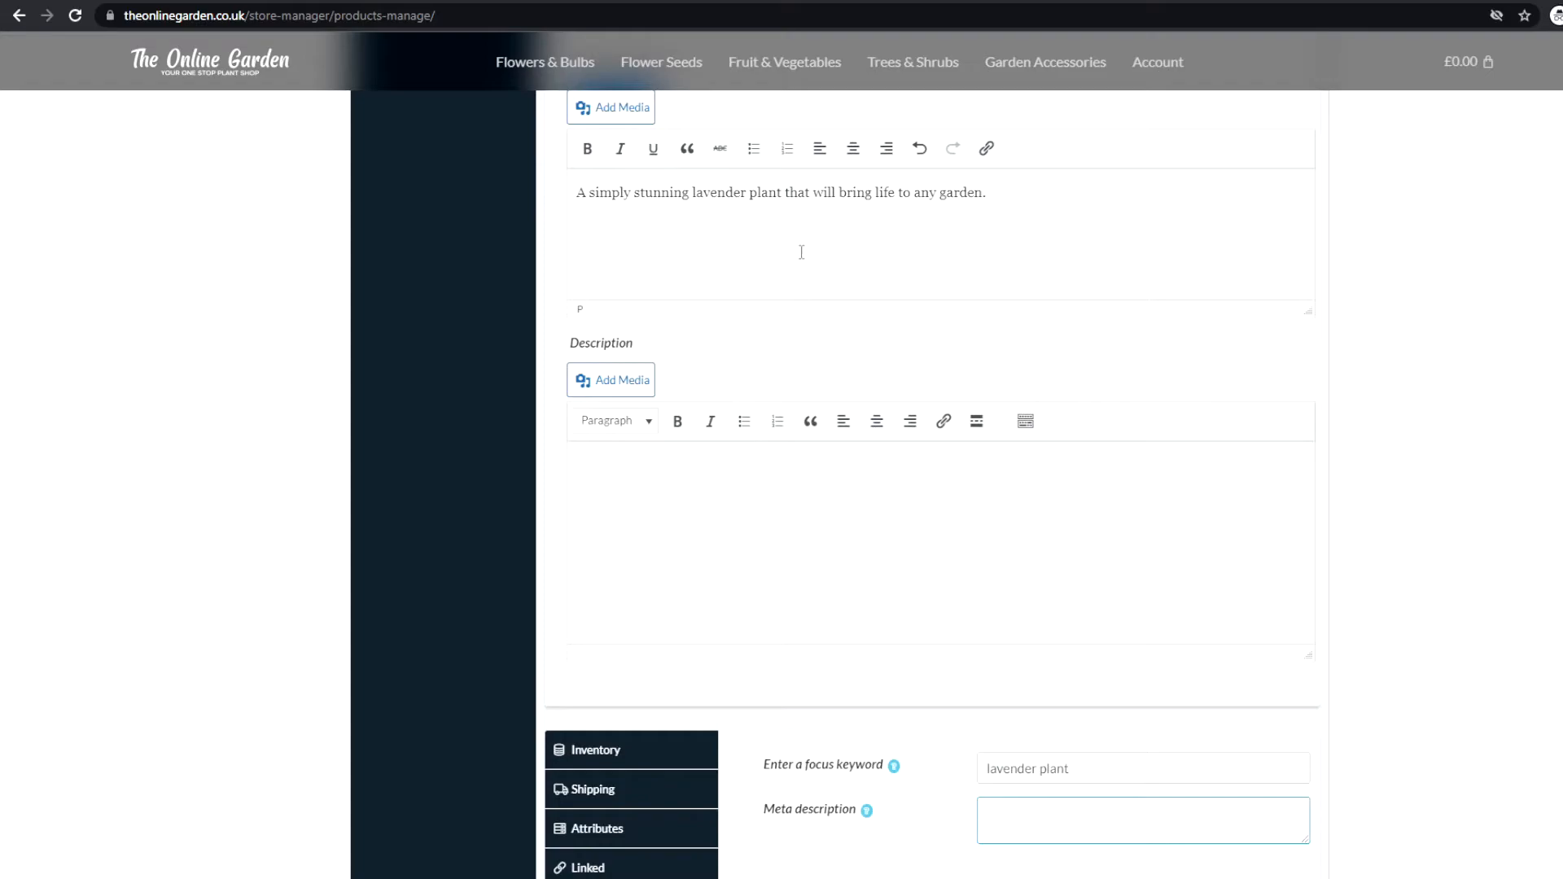
drag(997, 197, 576, 200)
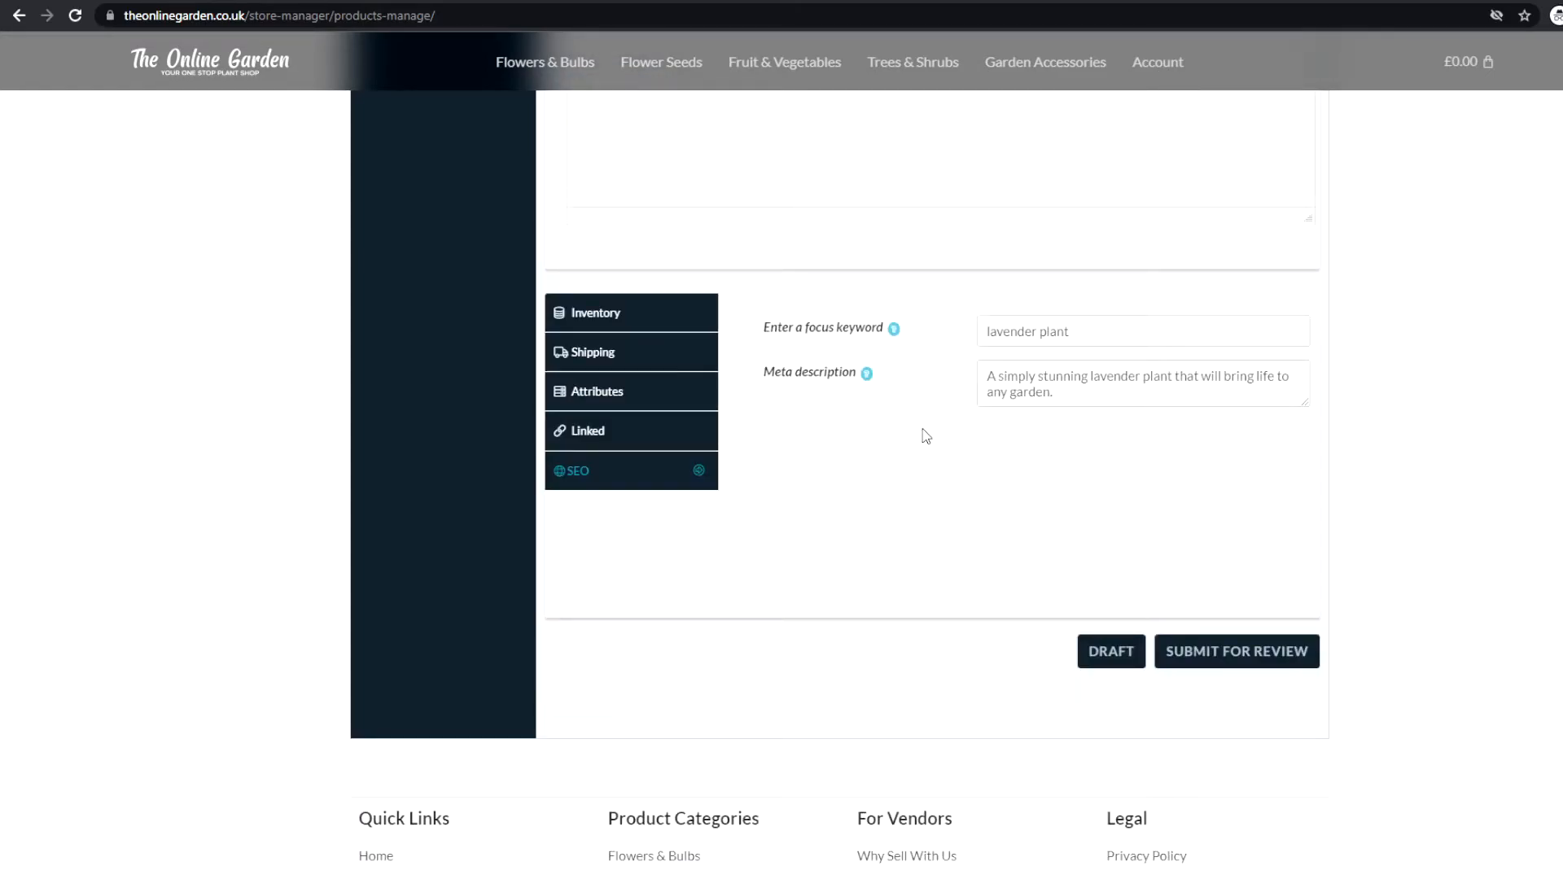
- Submit the product for review and open the pending Lavender listing for editing
click(1235, 664)
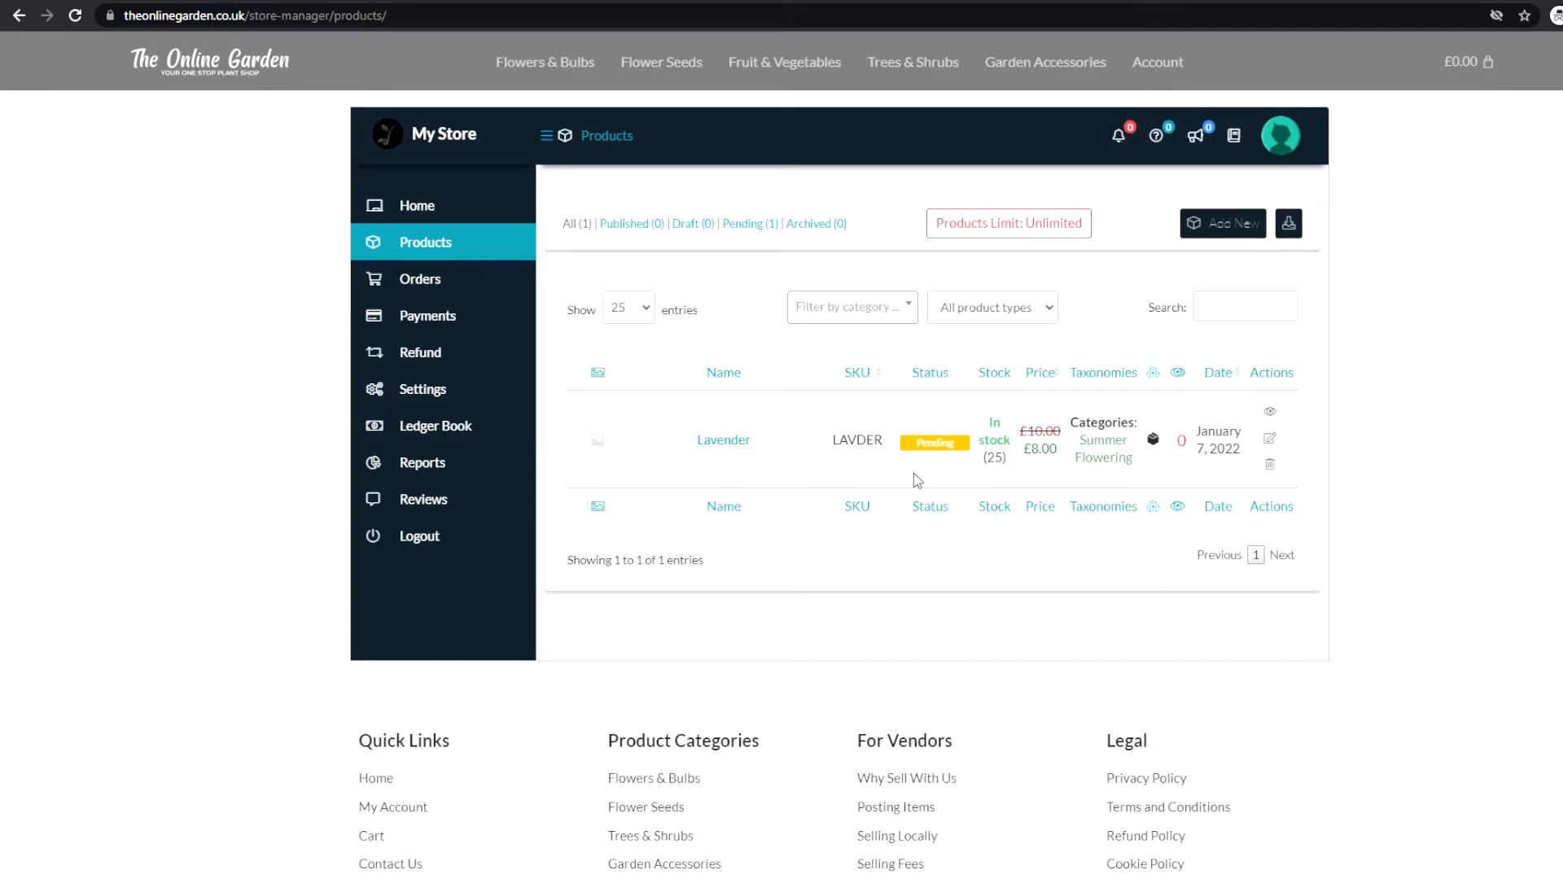
click(1270, 439)
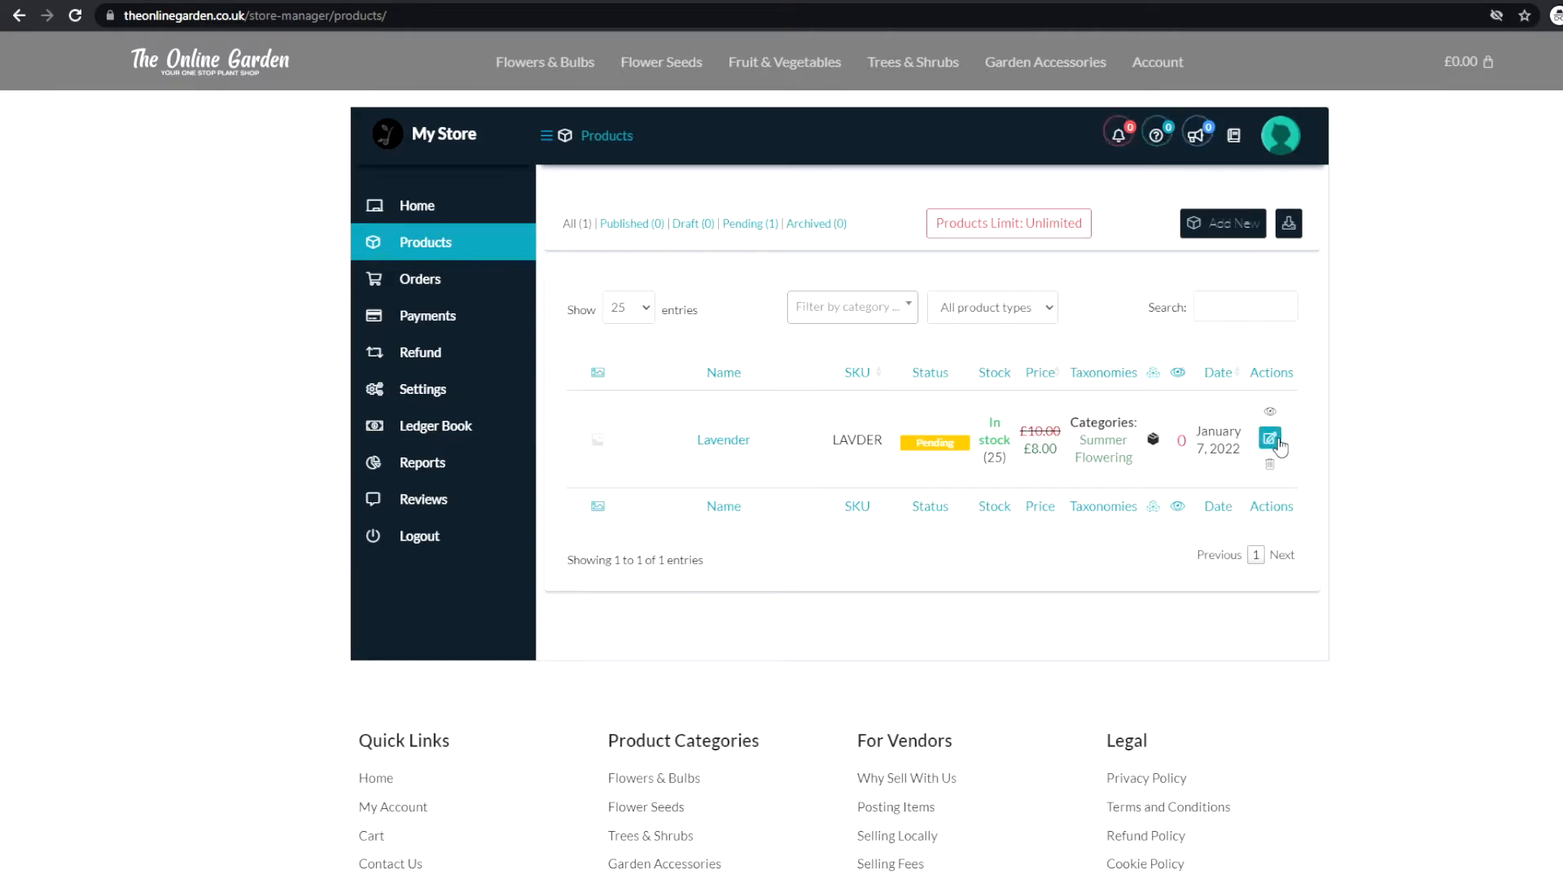
- Resubmit the Lavender listing for review without a sale price and preview it from the product list
click(940, 456)
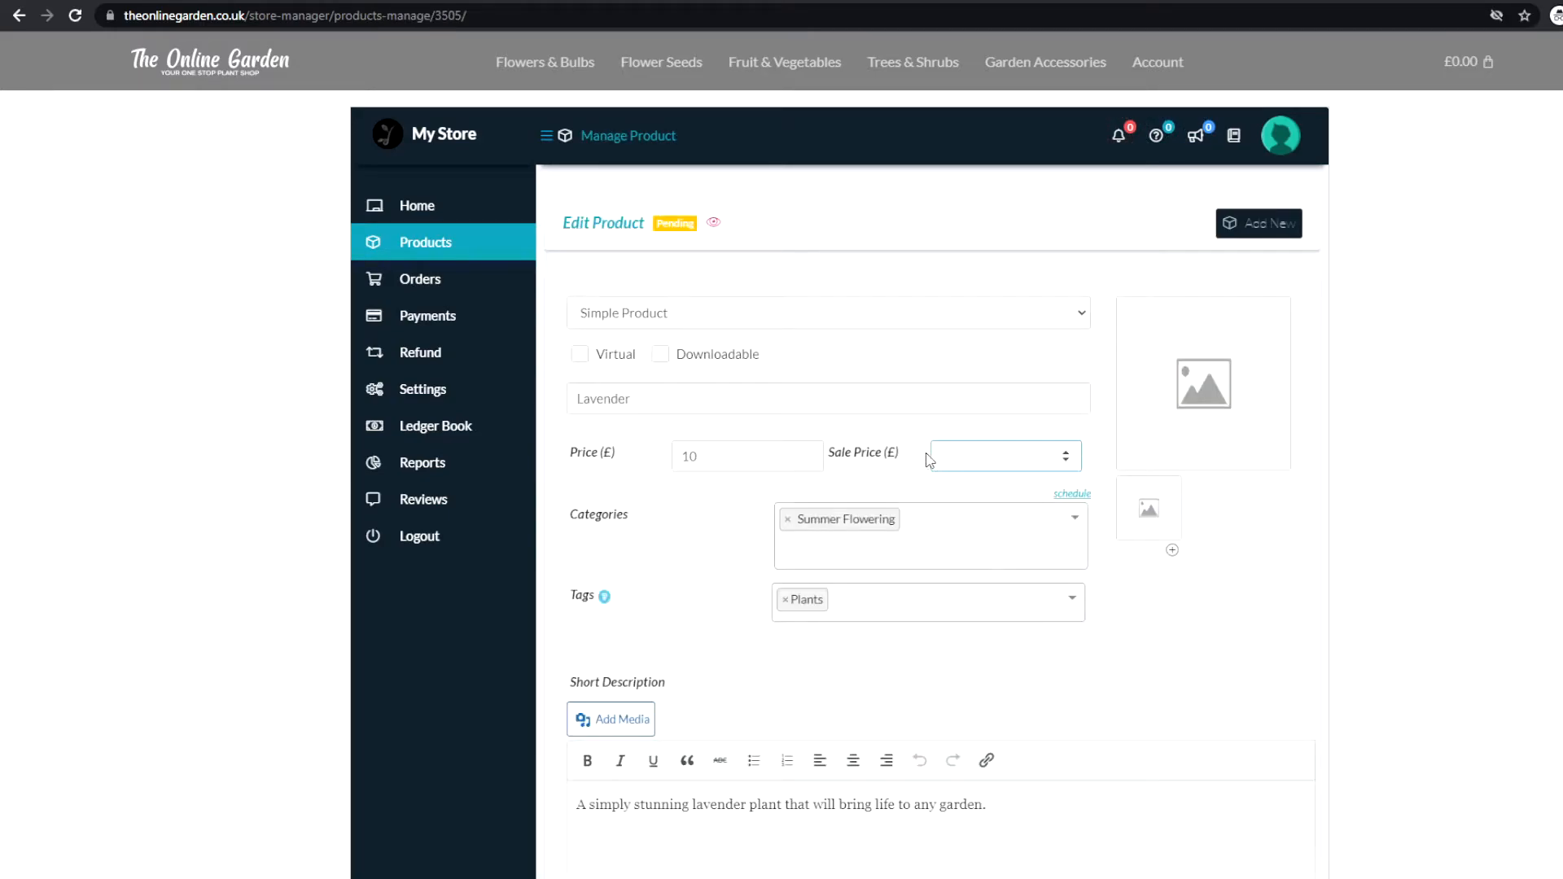
scroll(928, 461, down, 8)
scroll(929, 460, down, 4)
click(1216, 649)
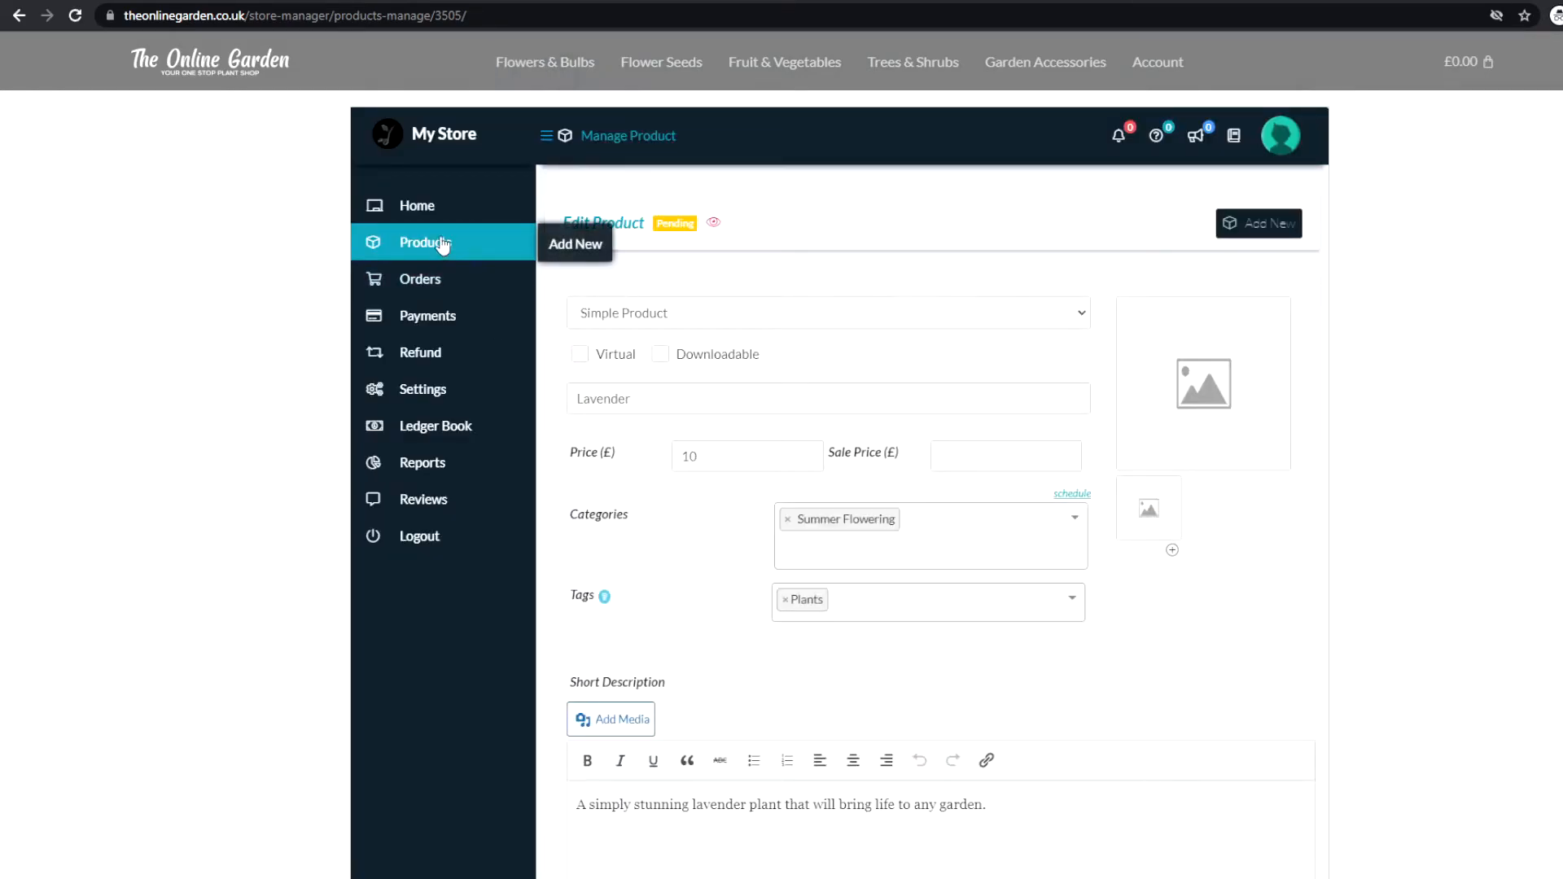
click(442, 244)
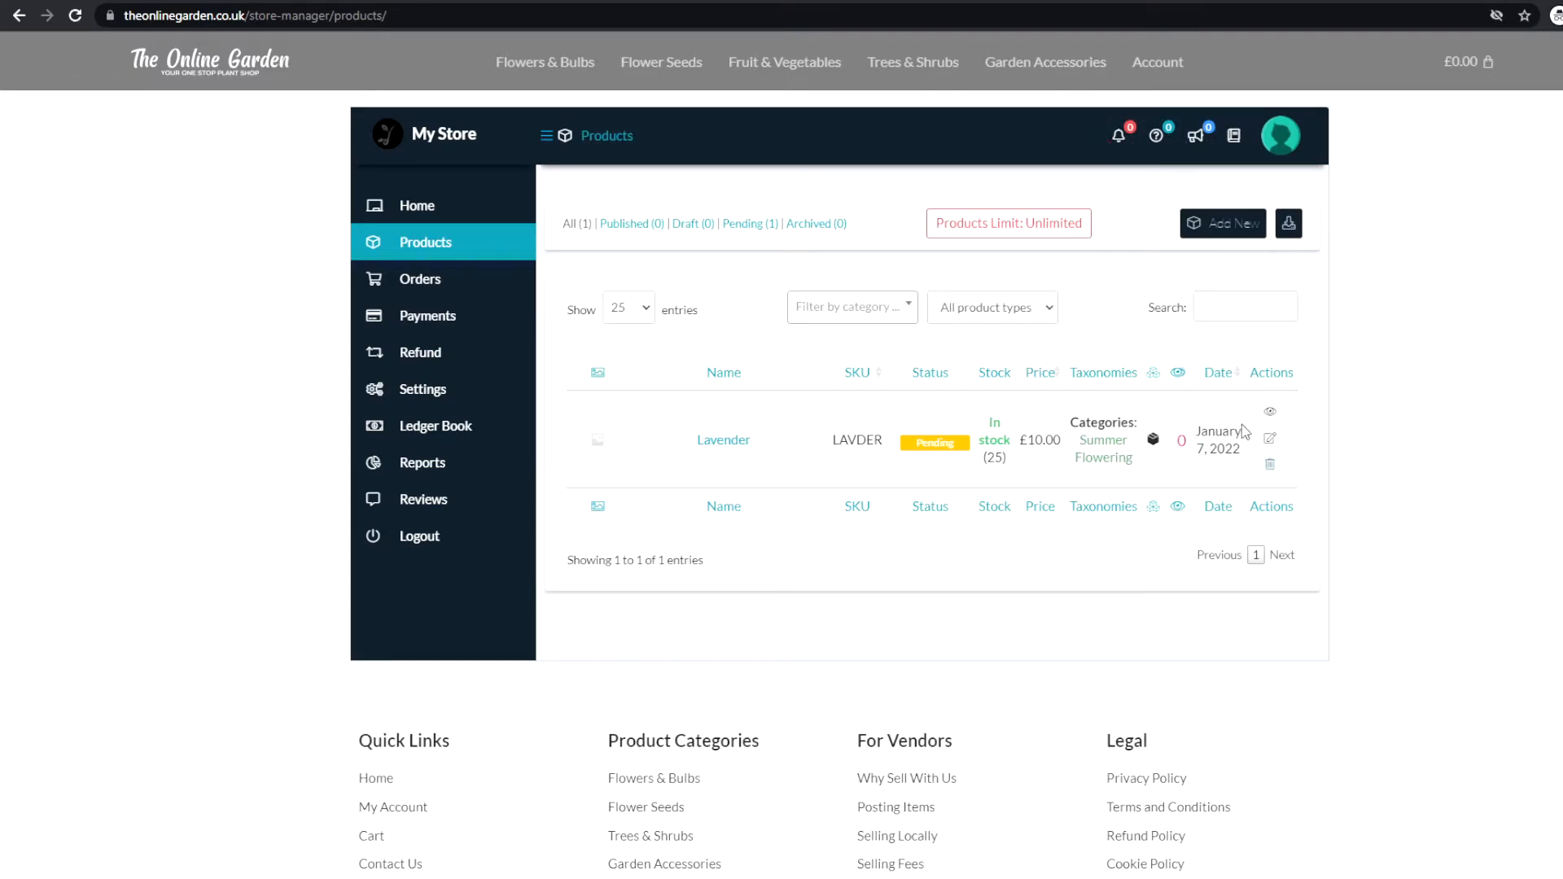
click(1270, 412)
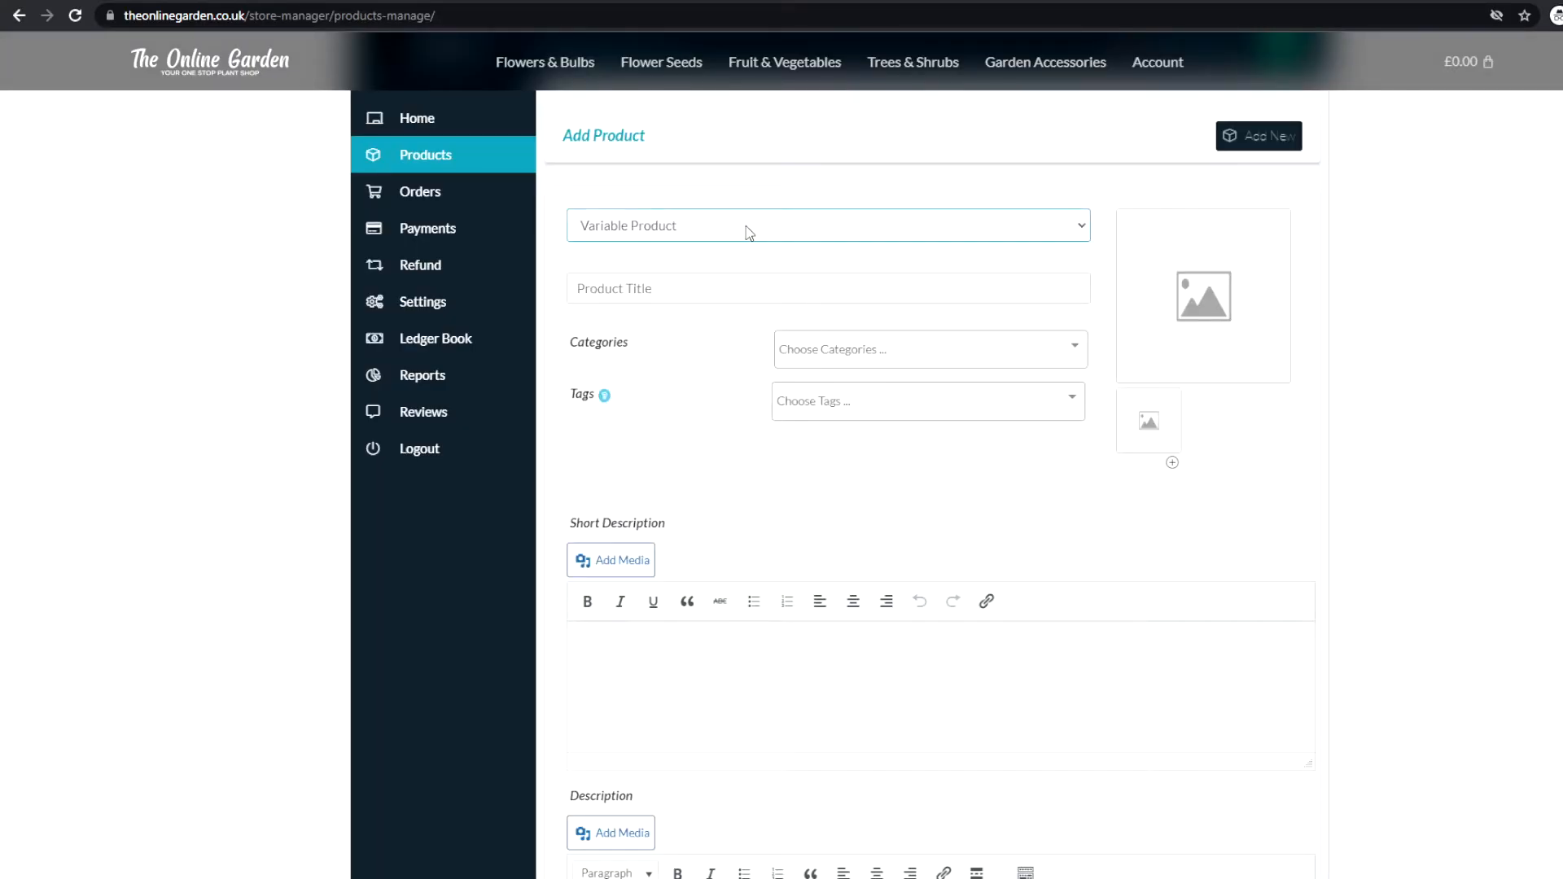
- Title the new variable product "Rose" and assign it the category Summer Flowering and the tag Plants
click(792, 289)
text(Rose)
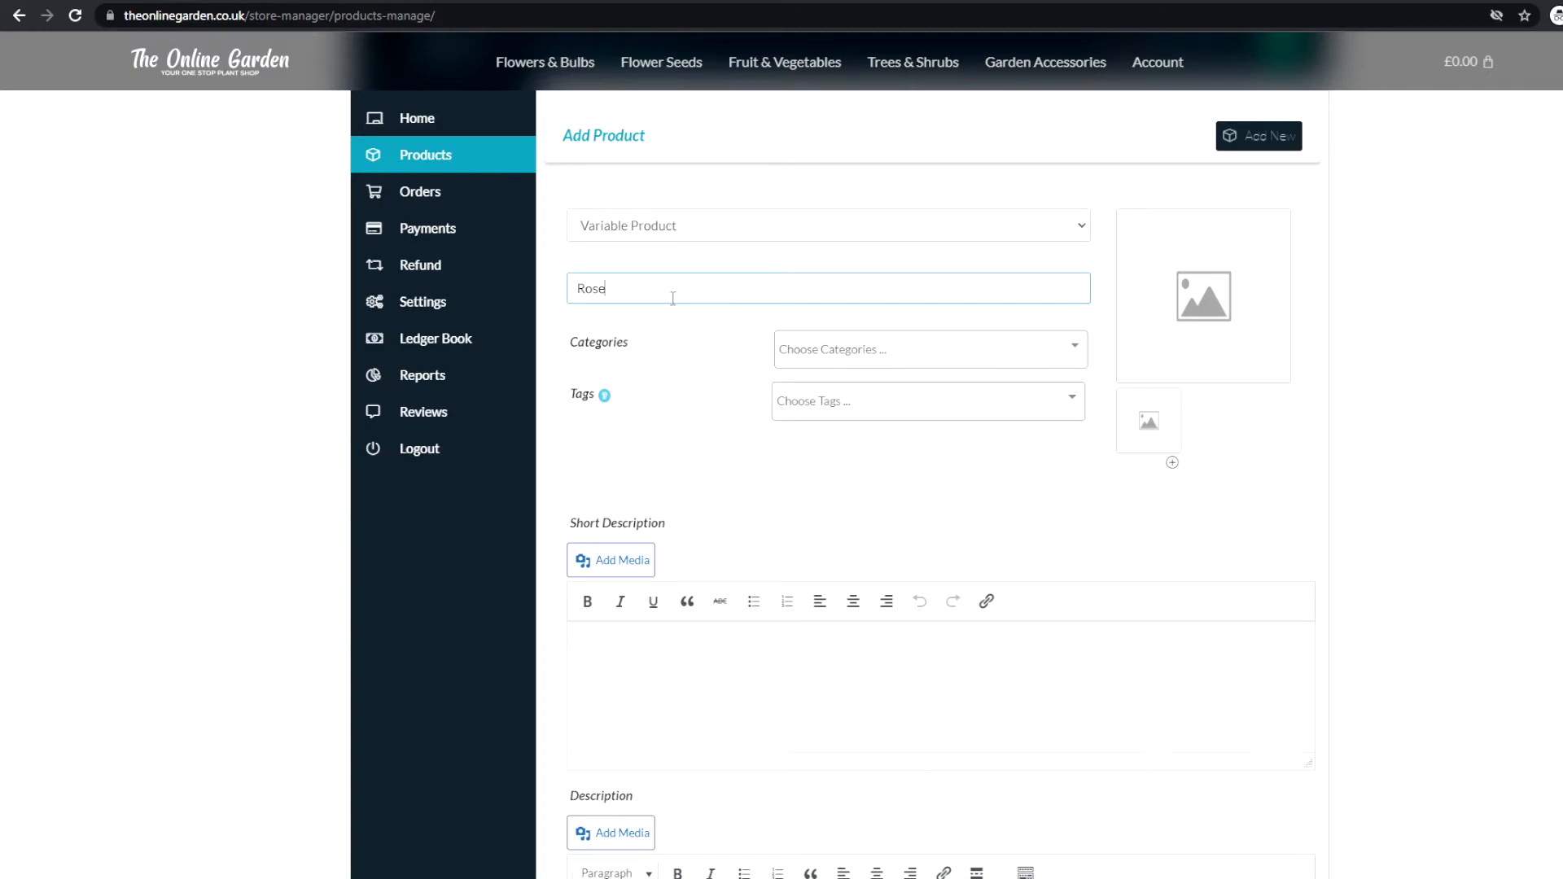
click(843, 350)
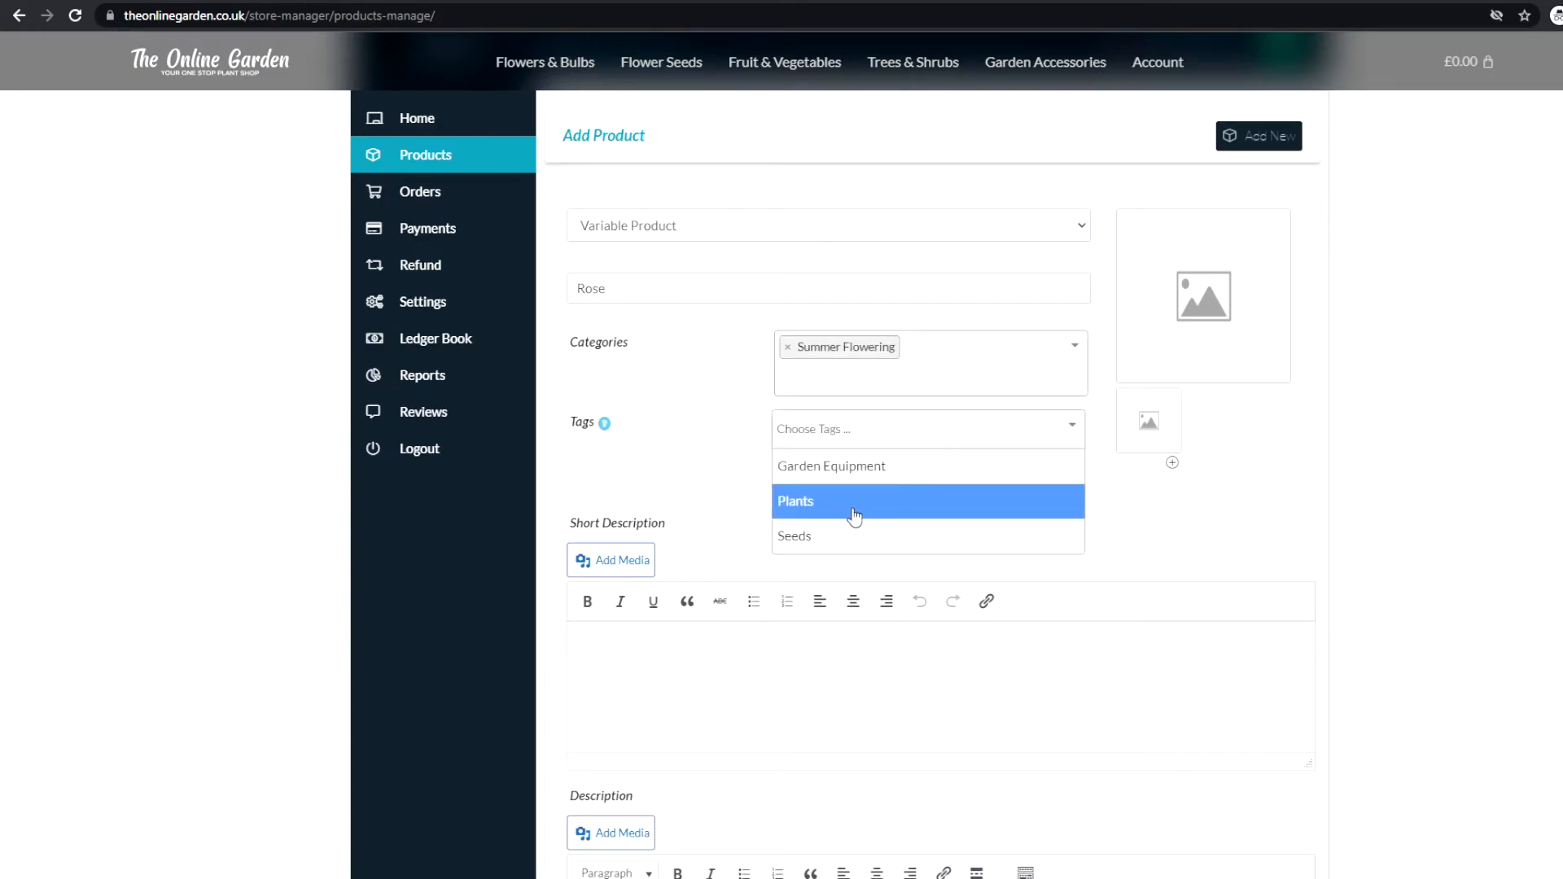
click(851, 510)
scroll(611, 471, down, 2)
scroll(736, 481, down, 2)
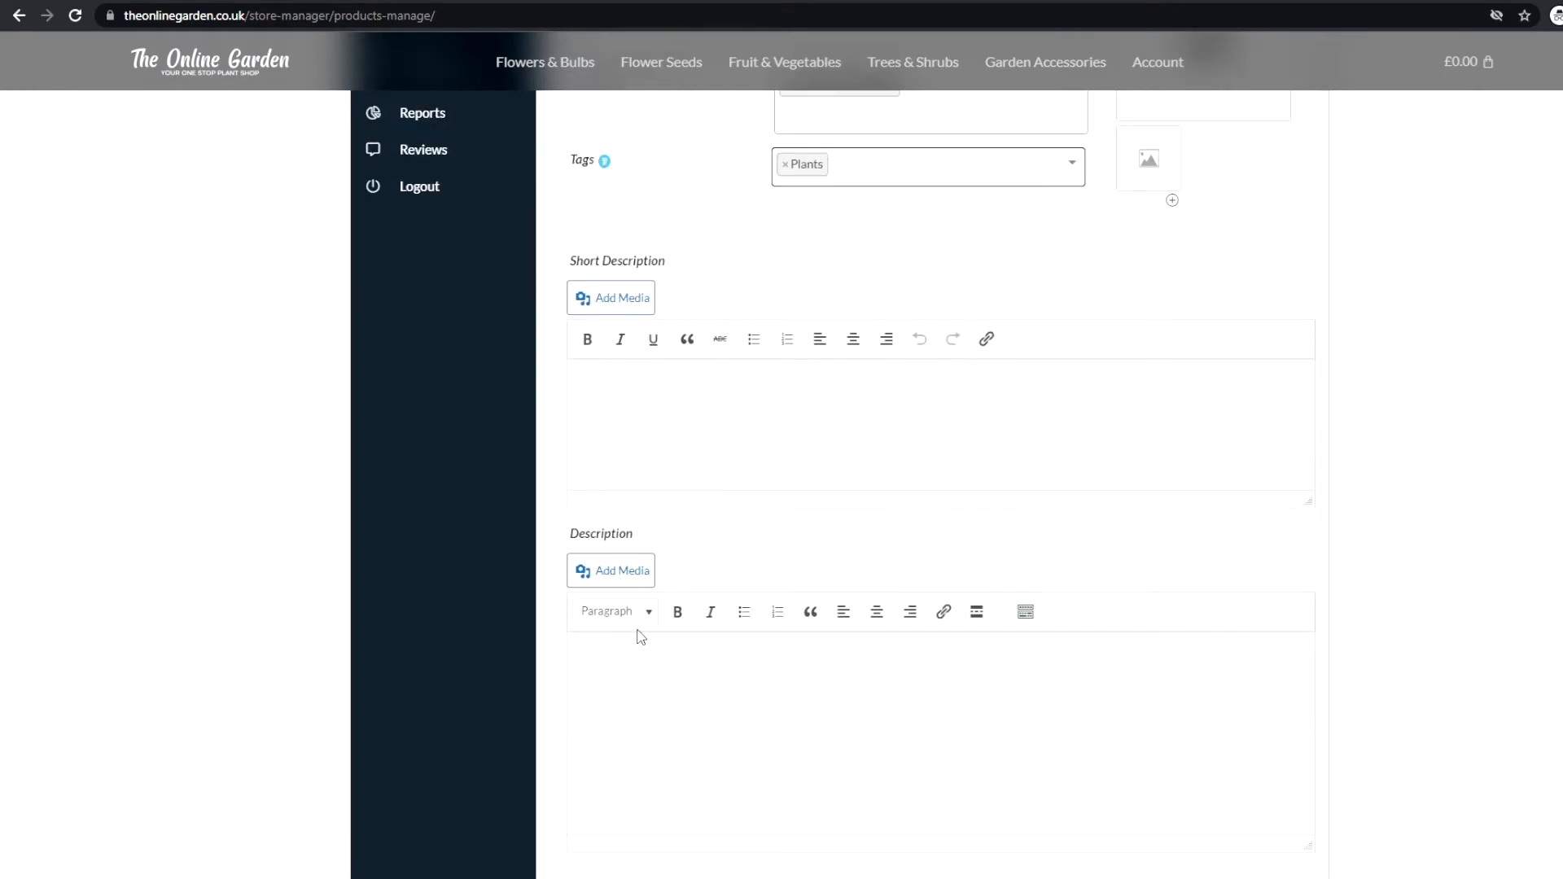
scroll(645, 559, up, 4)
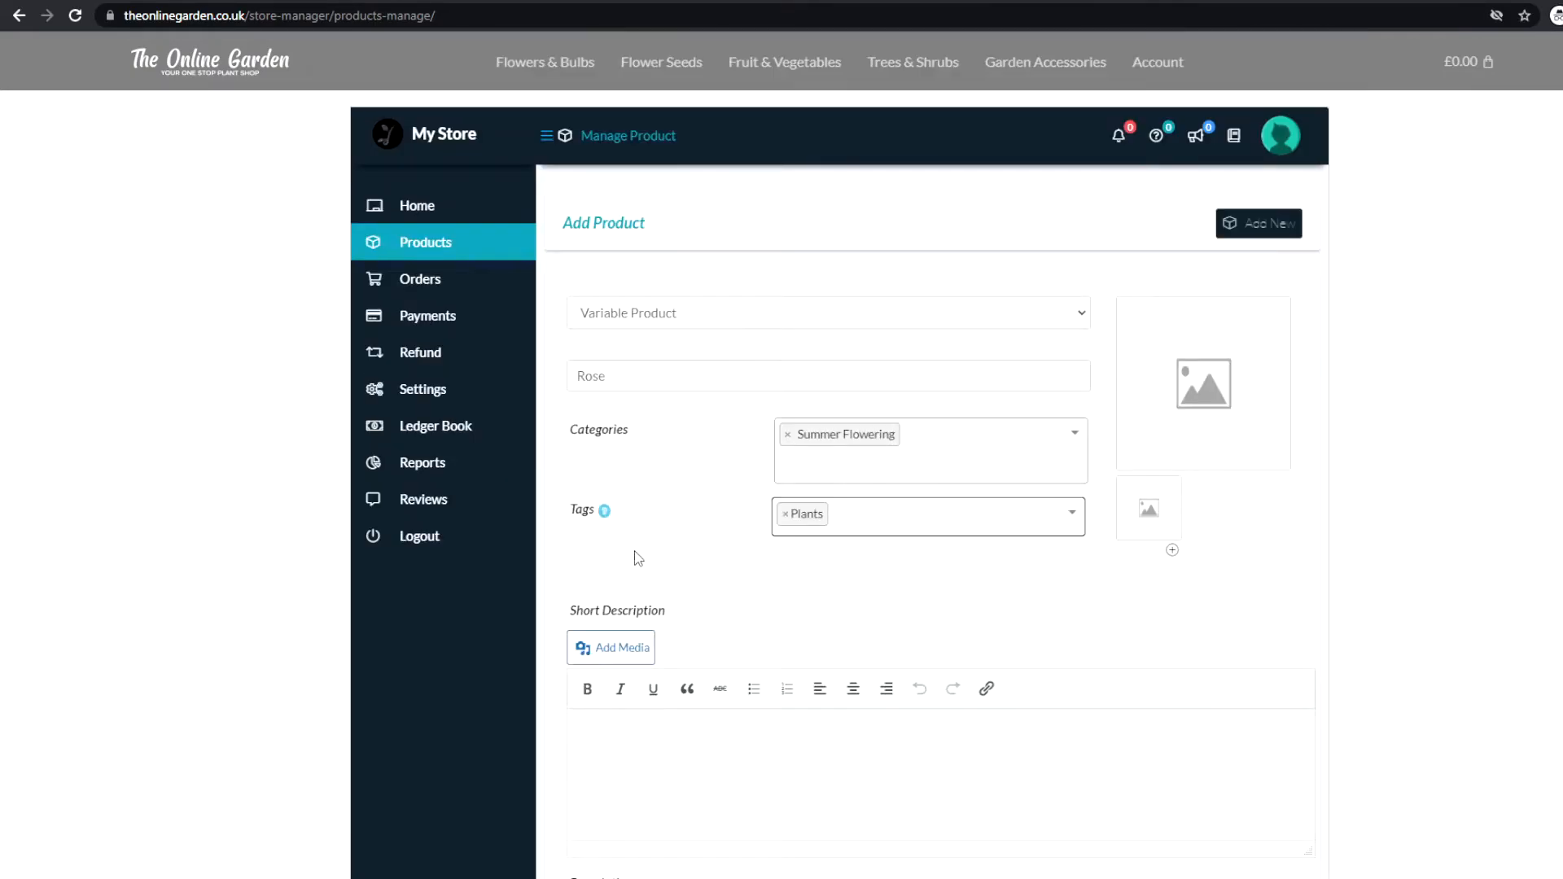
- Check the media library for a product image to use, and leave the image chooser
click(1196, 390)
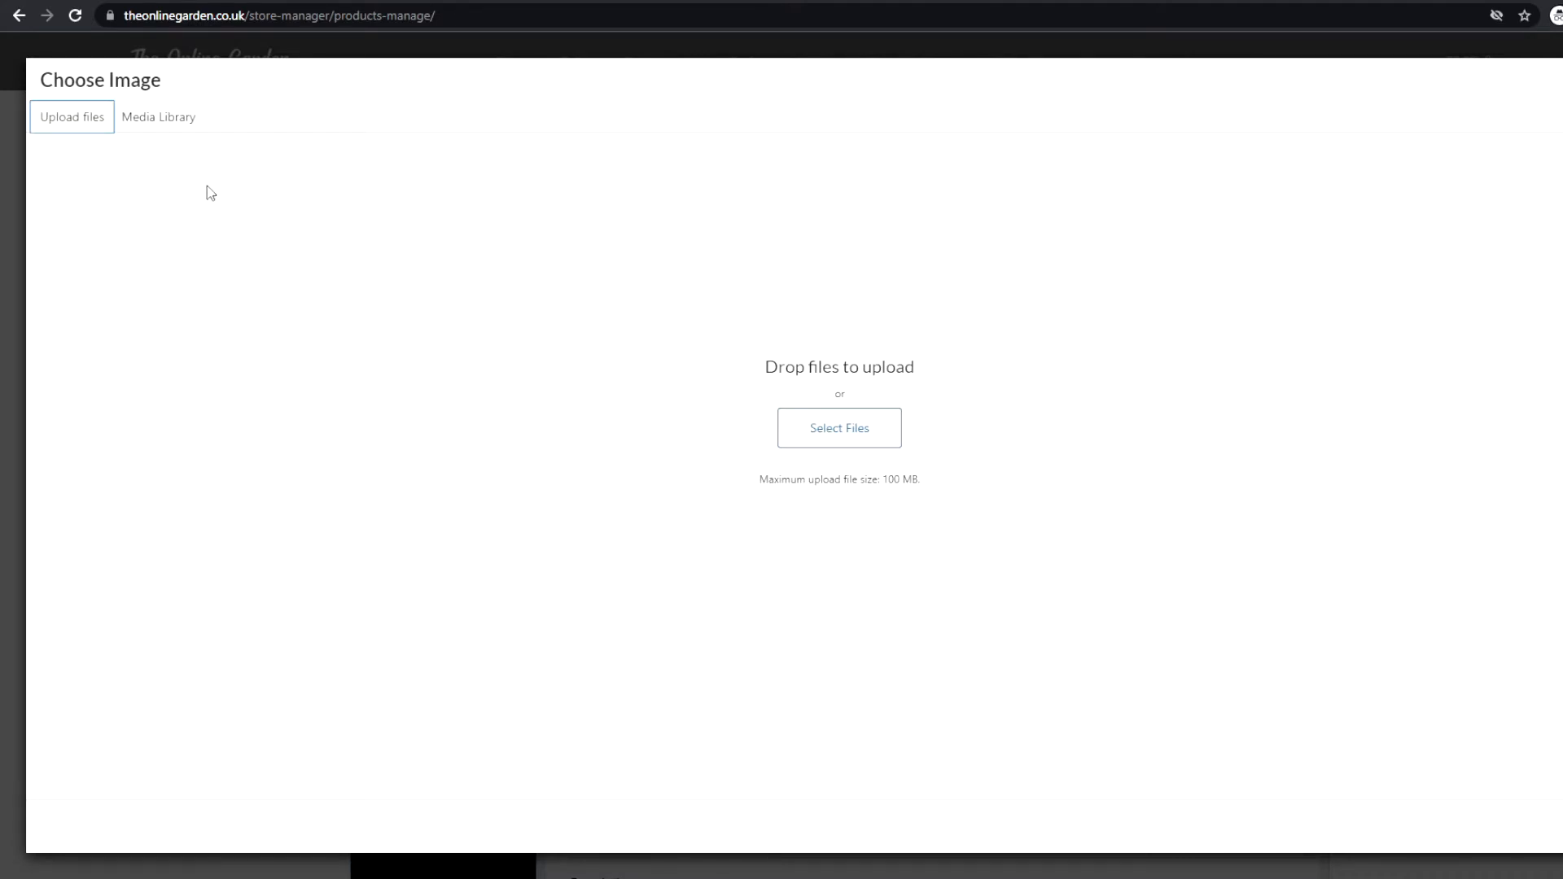
click(153, 119)
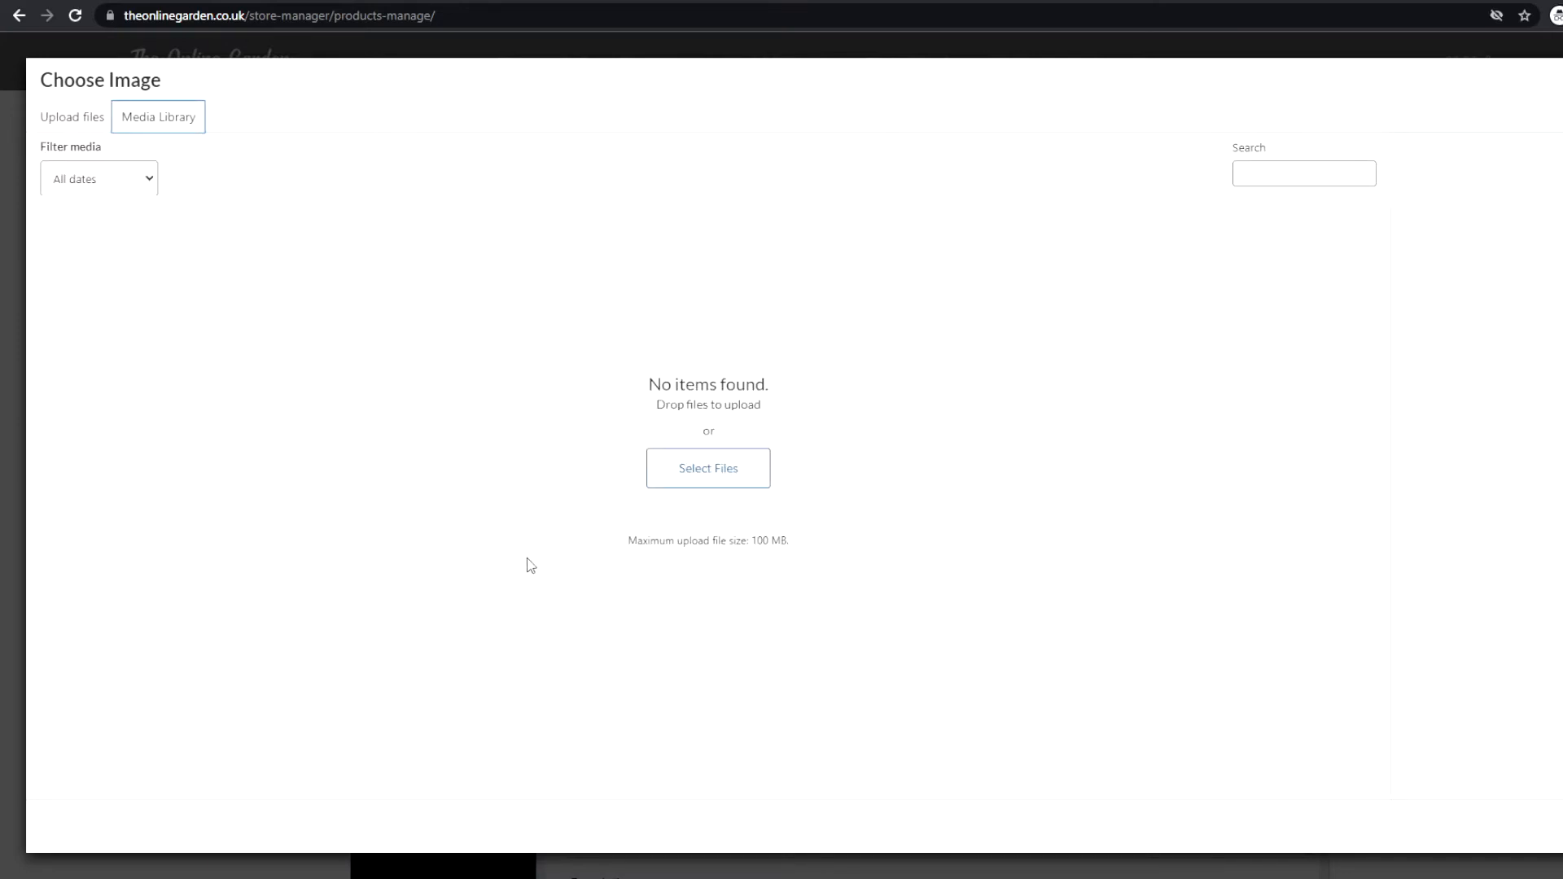
key(Escape)
- Set the Rose product's shipping weight to 2 kg, with no shipping class and a processing time of 1-3 business days
scroll(842, 363, down, 3)
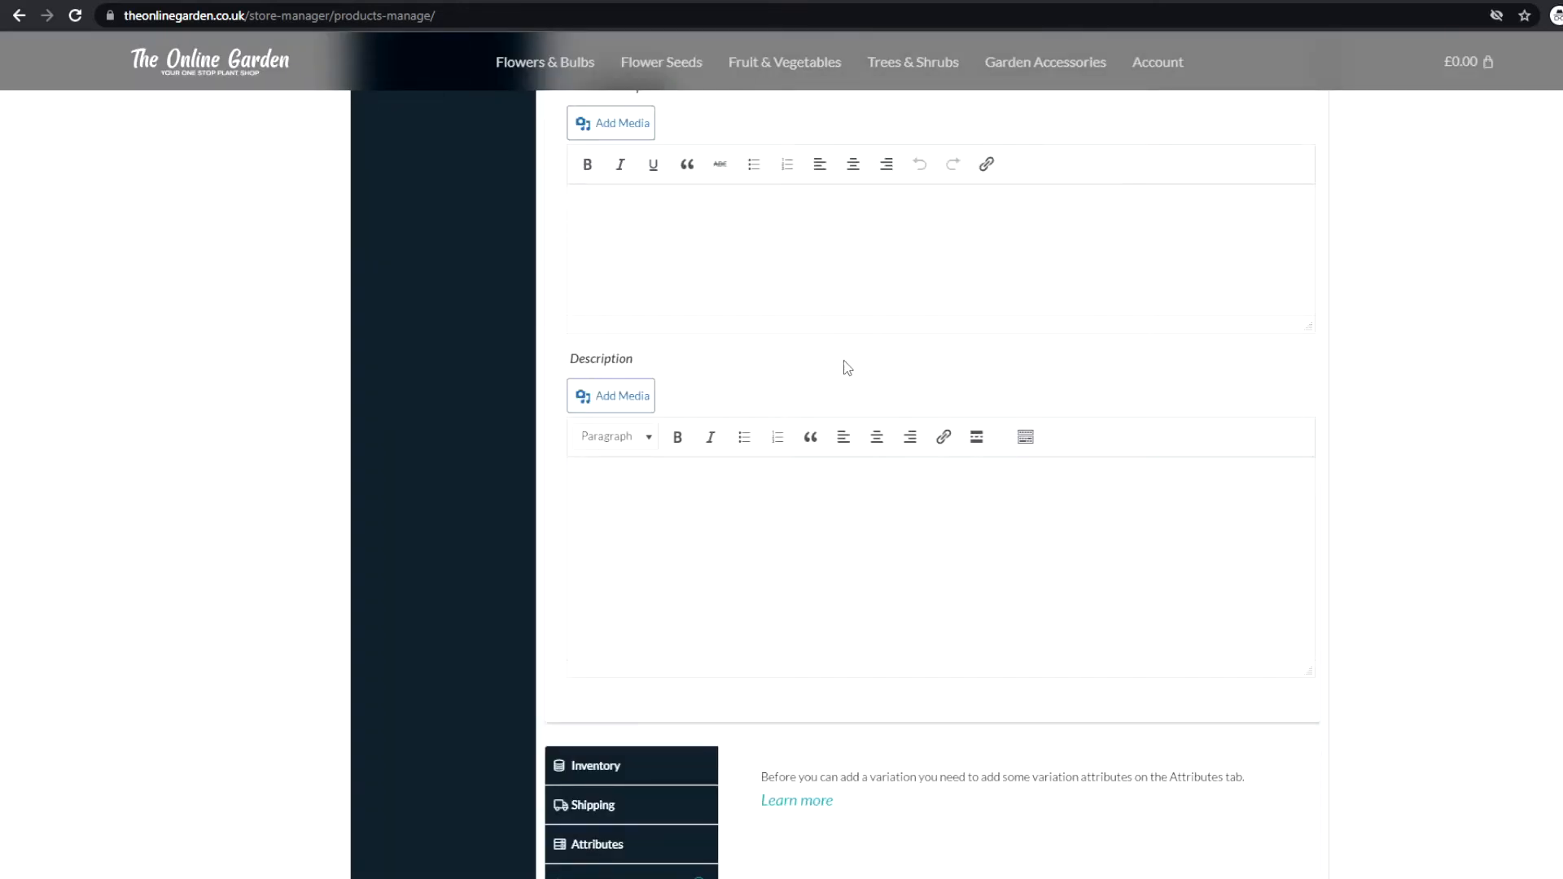
scroll(755, 405, down, 2)
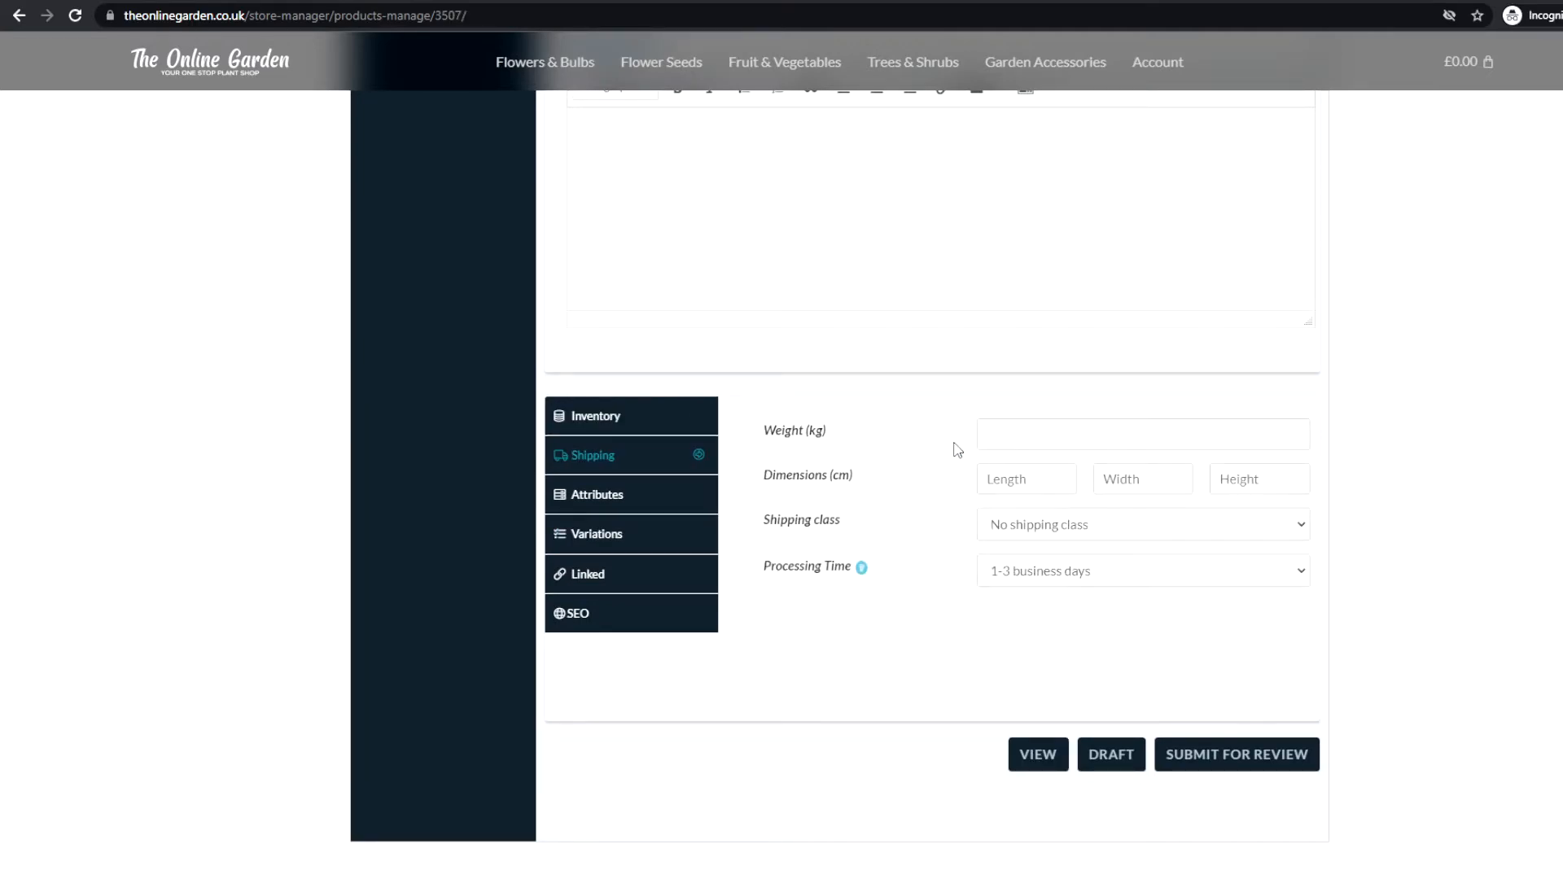
click(1009, 436)
text(2)
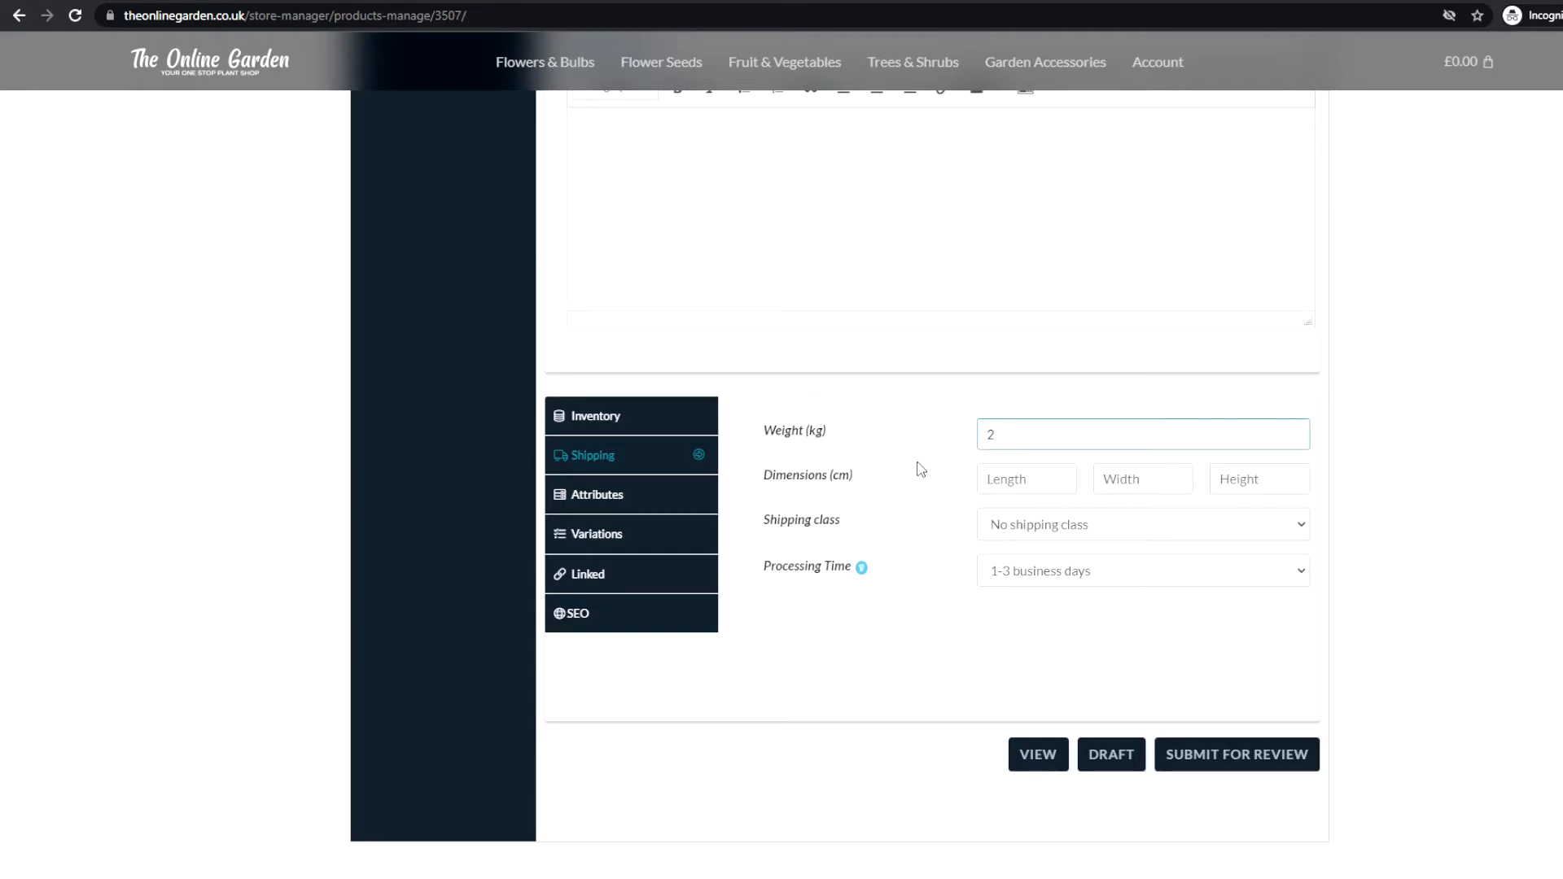
click(1014, 533)
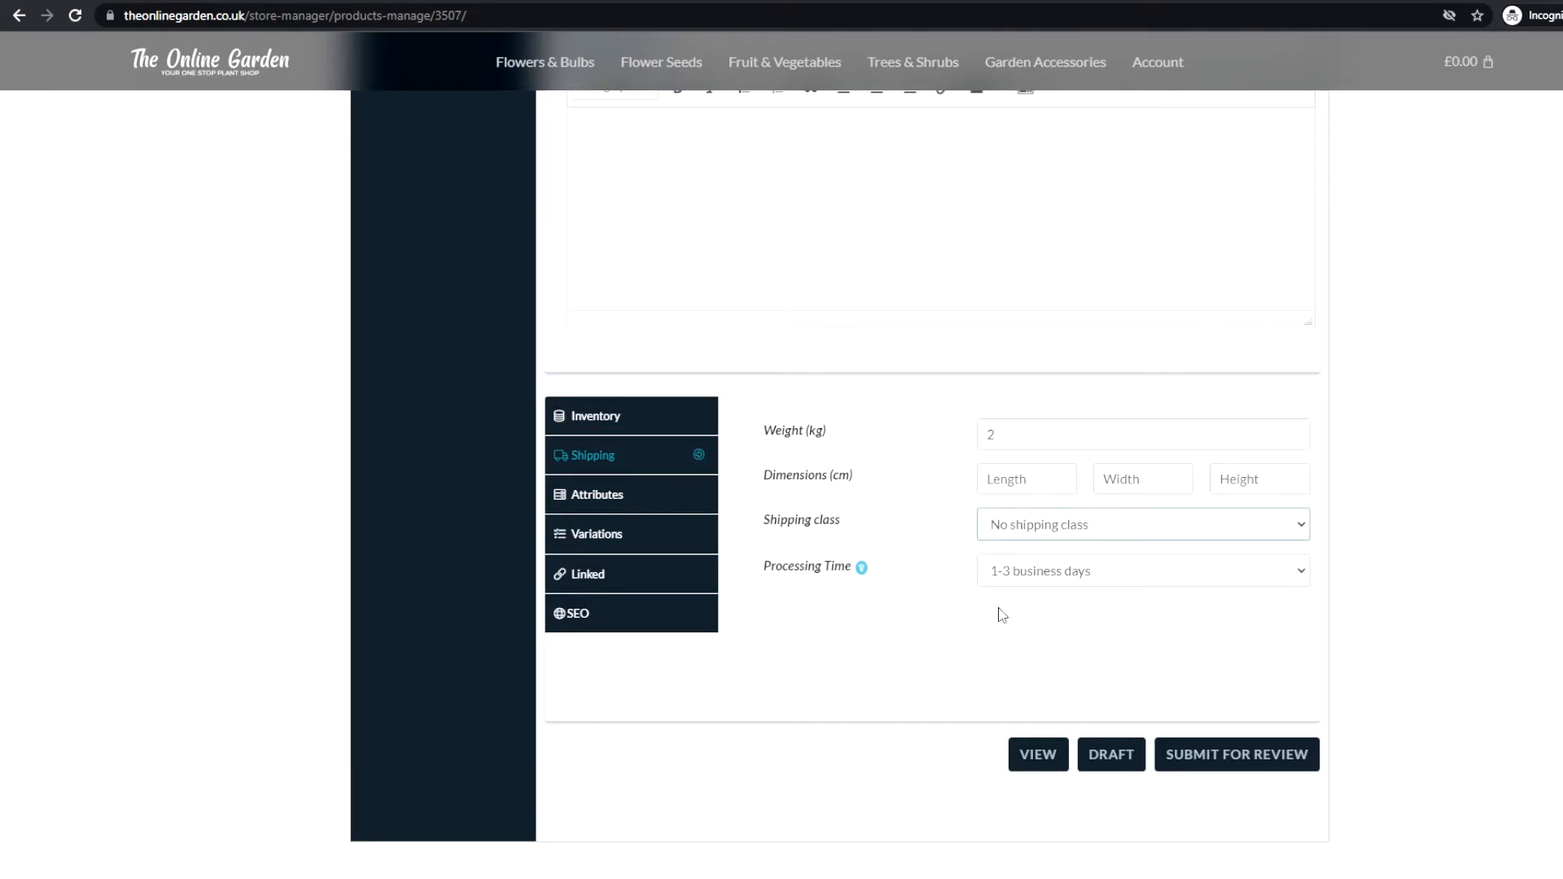
click(999, 611)
click(1035, 566)
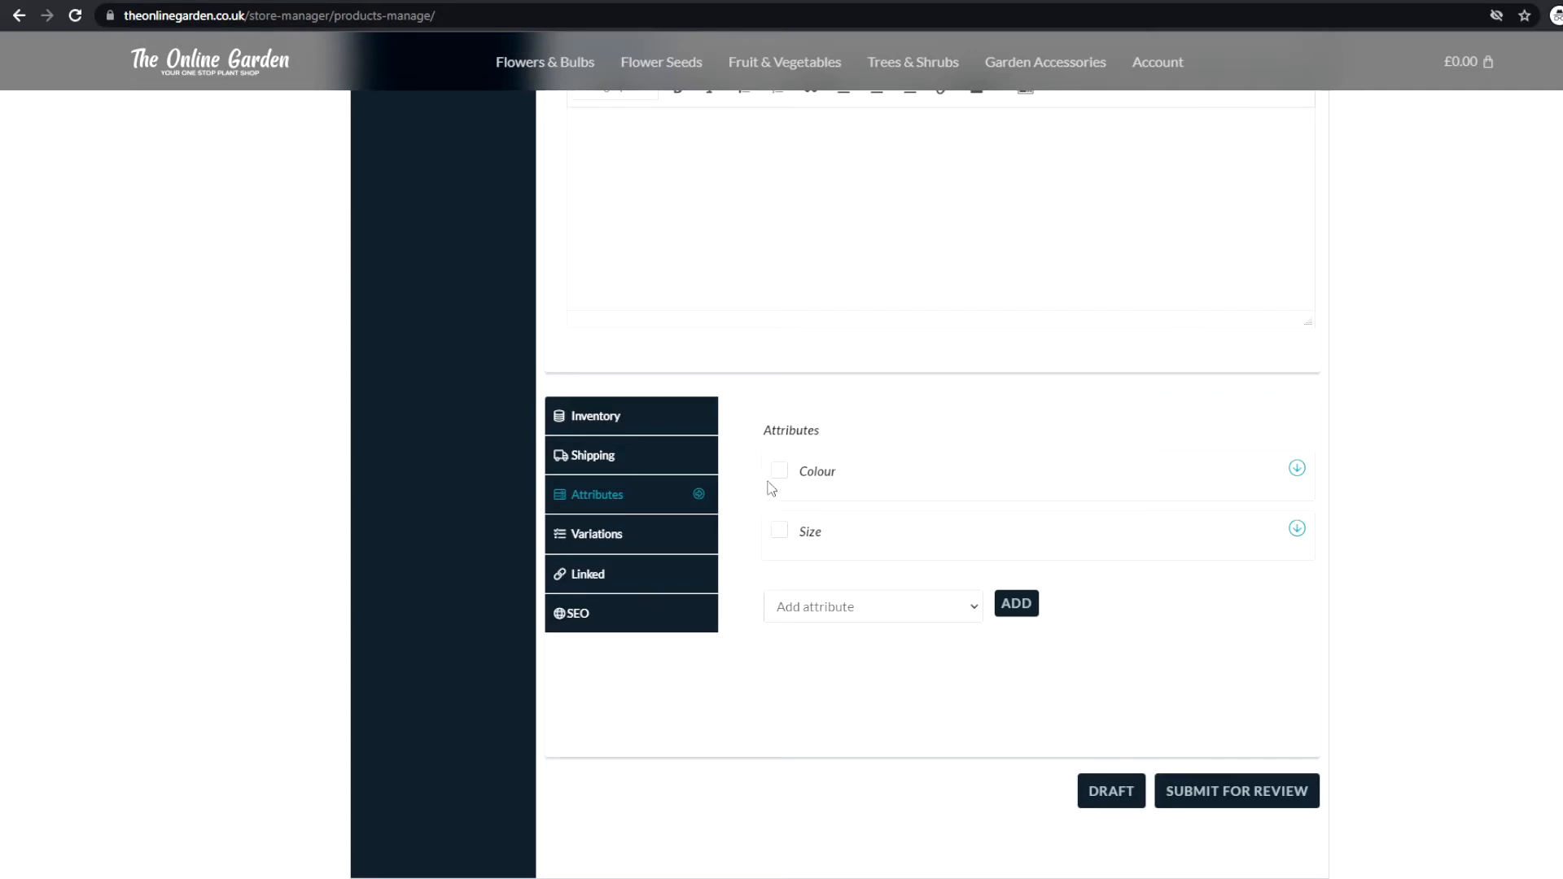
- Activate the Colour attribute with the values White, Orange, Red and Pink for use as variations
click(777, 472)
click(1011, 513)
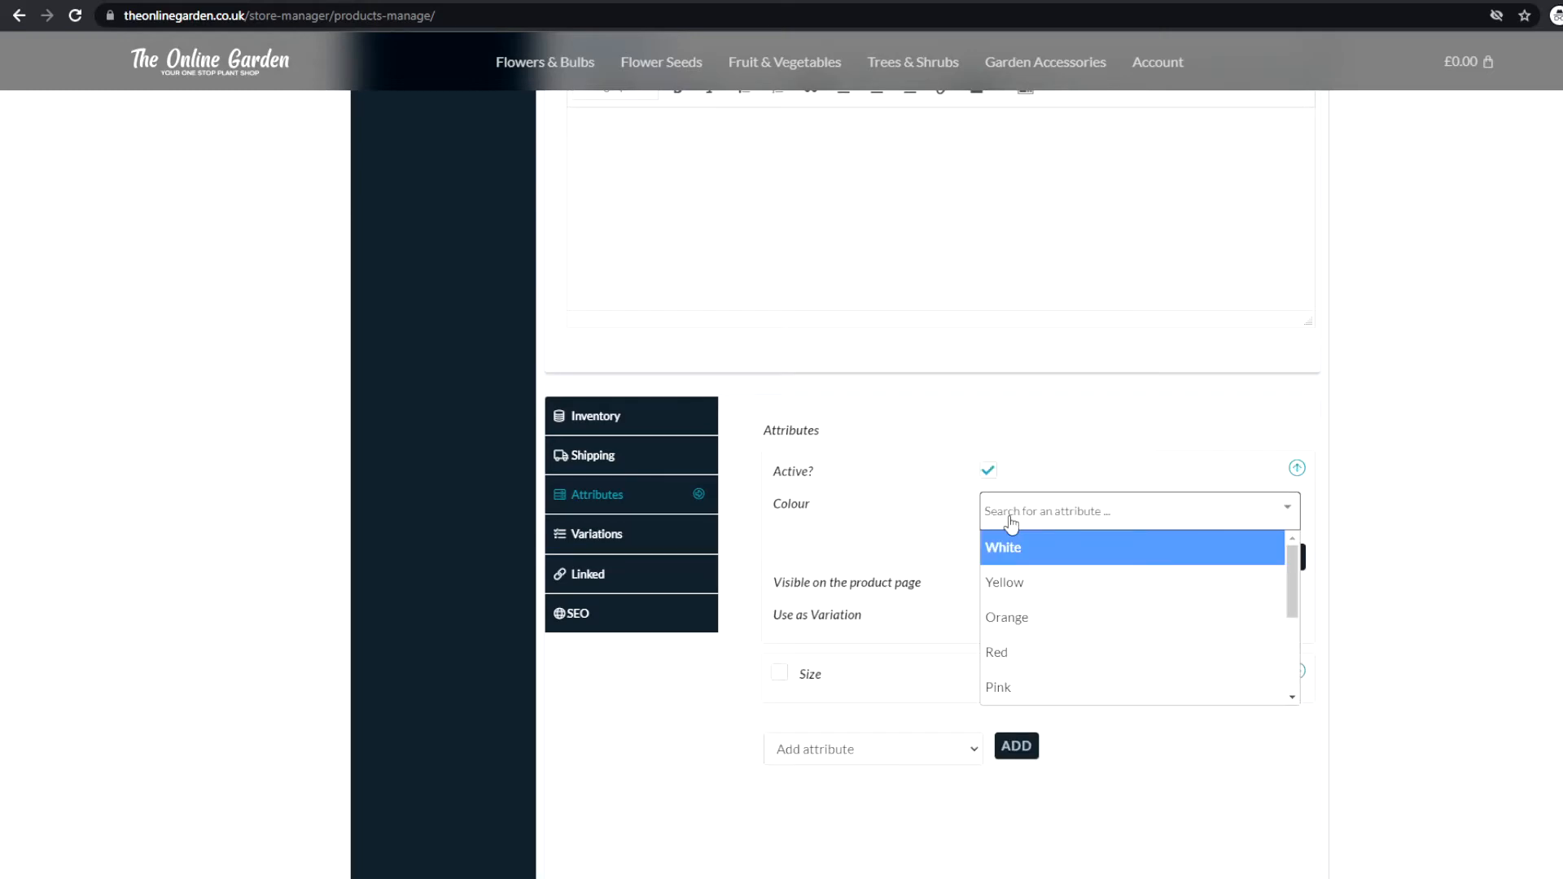
text(red)
key(Return)
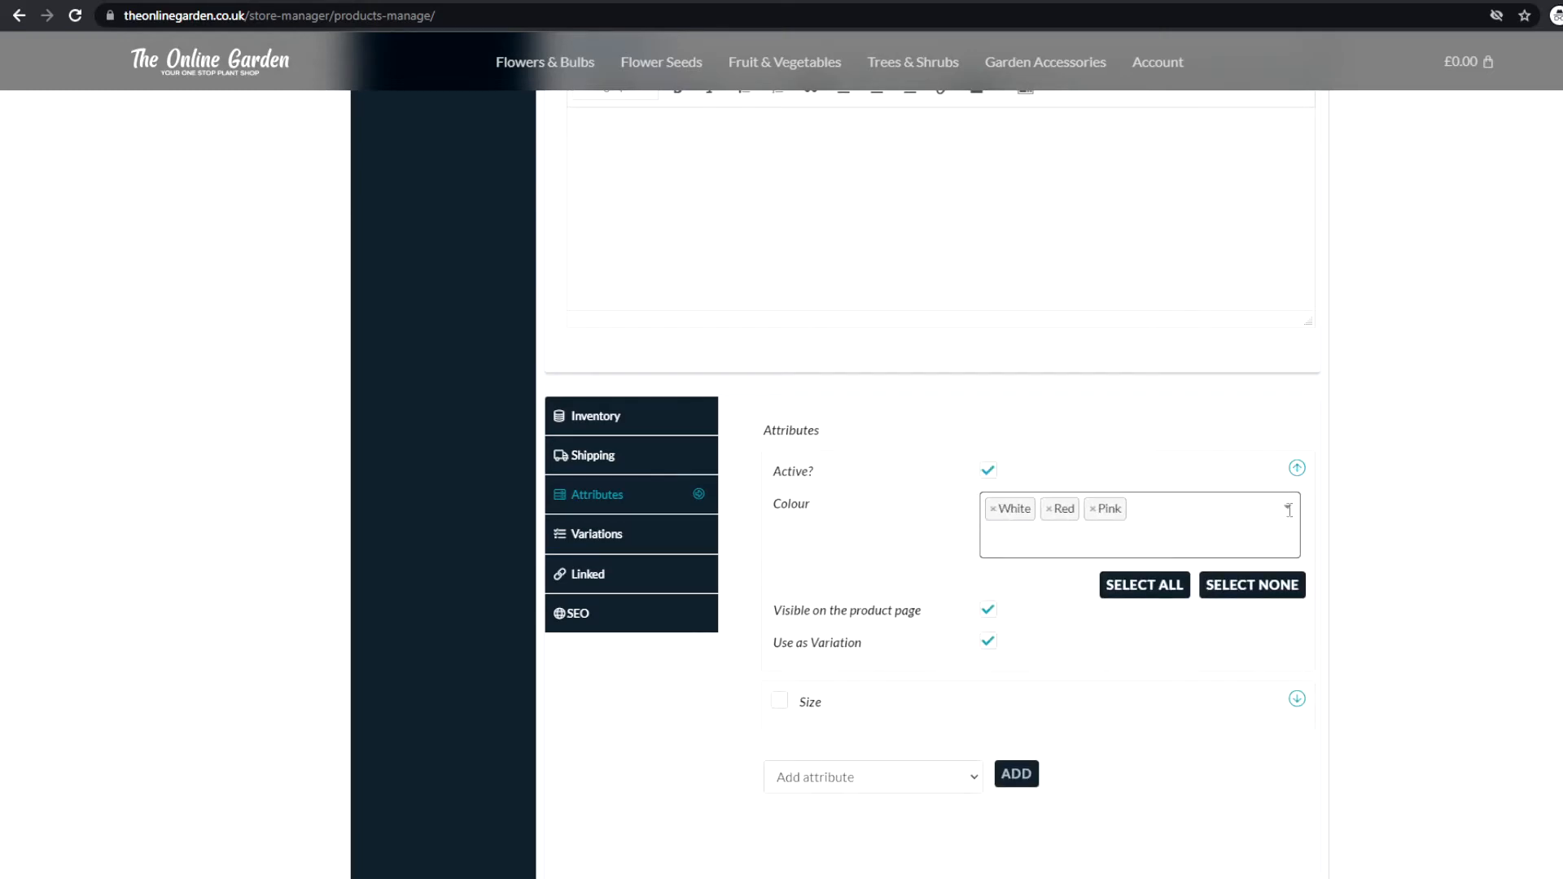
click(1027, 538)
click(1010, 644)
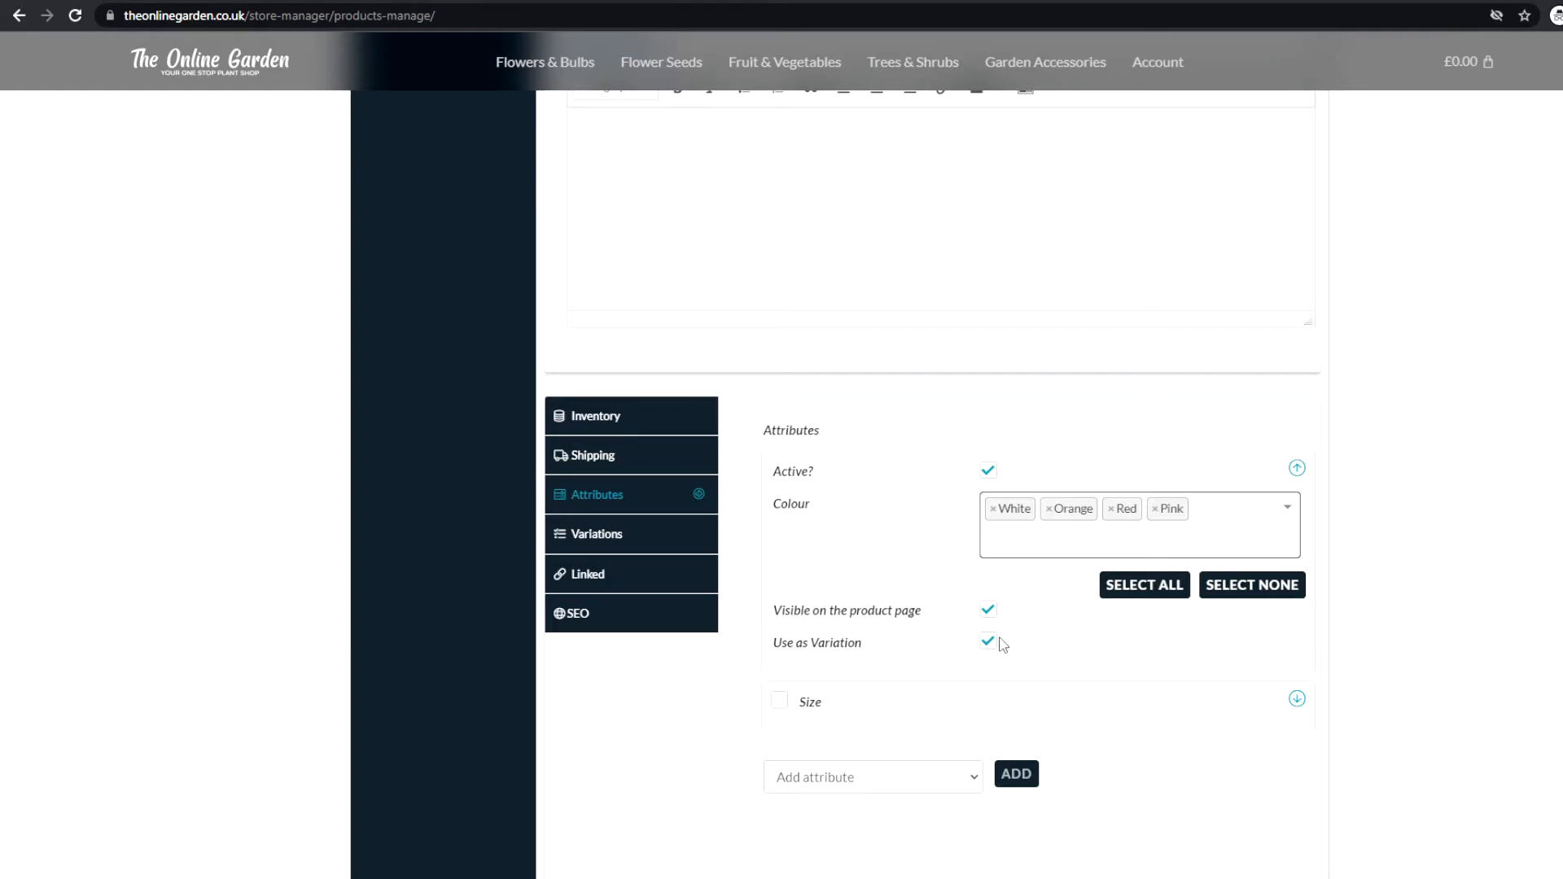
- Activate the Size attribute with the values <2L Pot, 3-6L Pot and 5-8L Pot for use as variations
click(841, 698)
scroll(842, 693, down, 1)
scroll(842, 693, down, 1)
click(1018, 585)
click(1024, 603)
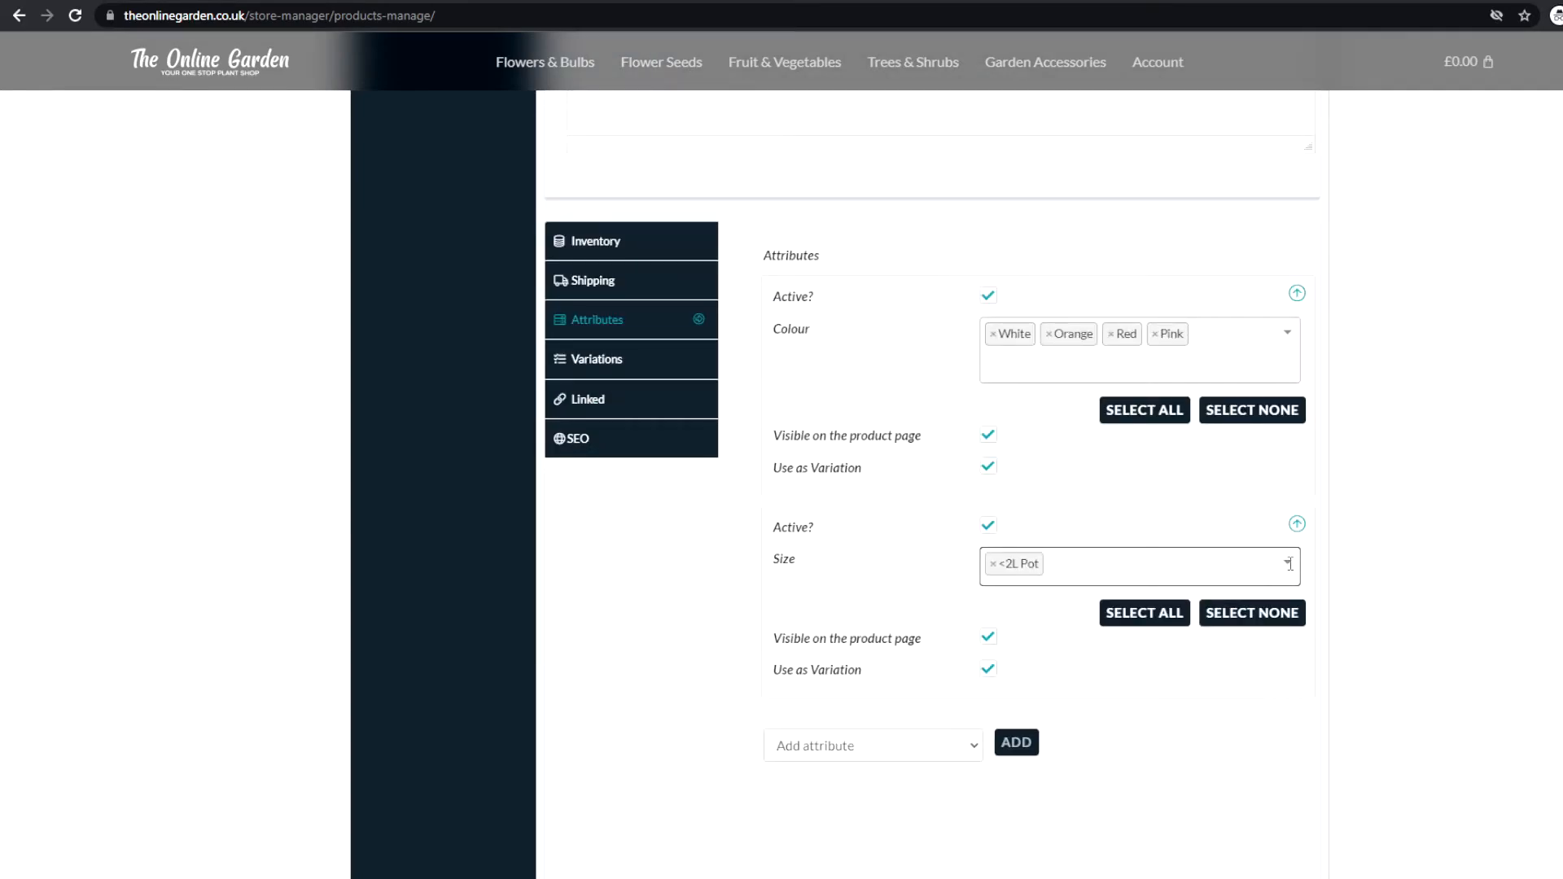
click(1290, 564)
click(1051, 664)
click(1294, 565)
click(1152, 736)
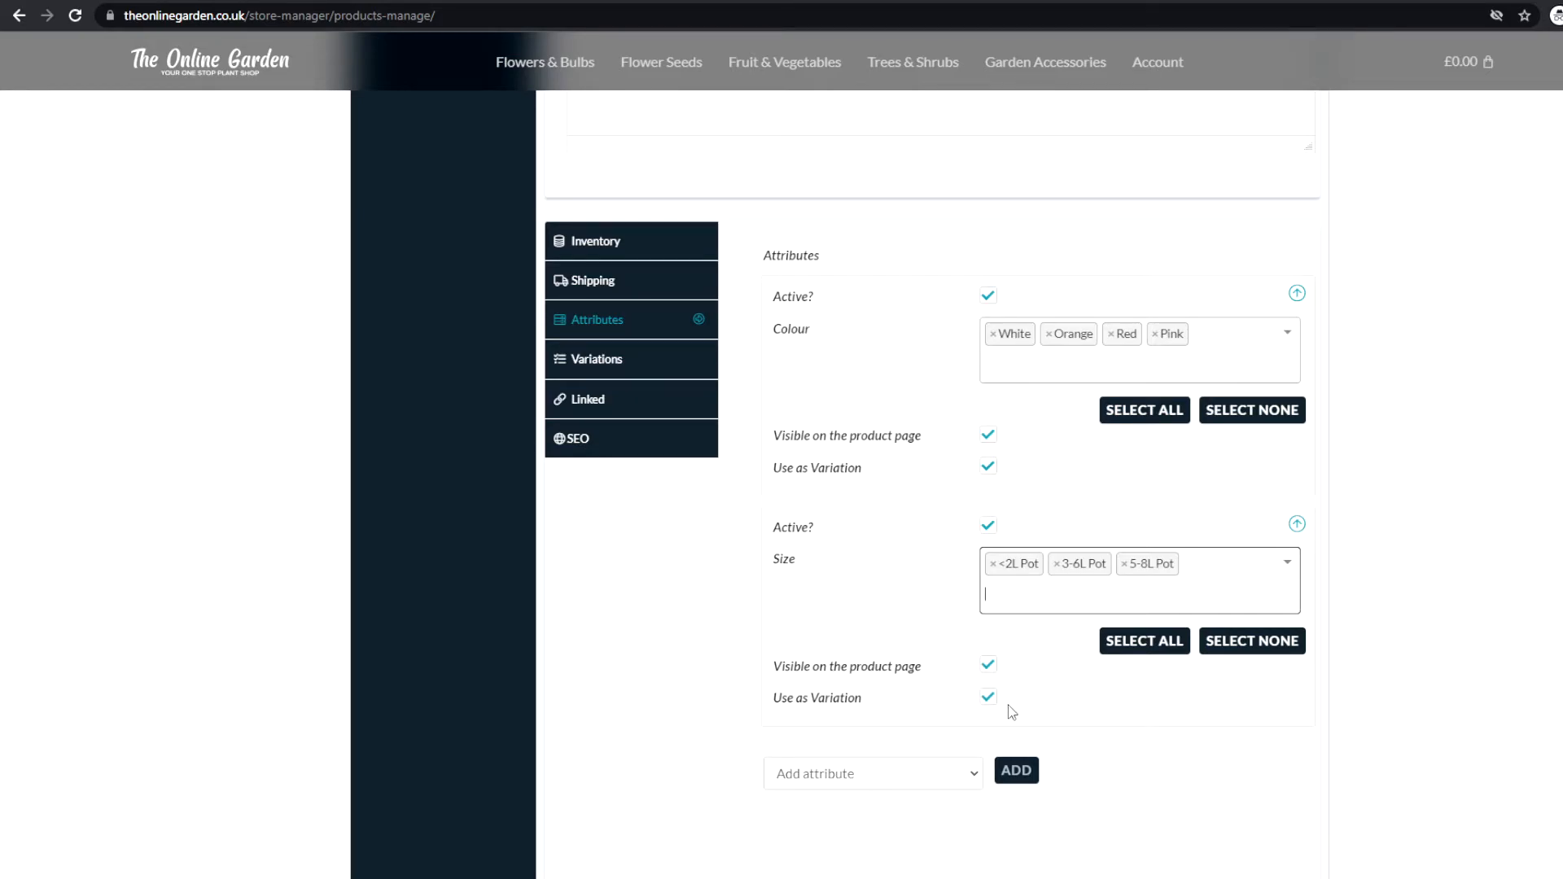
- Add a custom attribute "Chilli Variety" with the values "Bhut Jolkia (Ghost Chilli Pepper) | Carolina Reaper" and deactivate it
scroll(1011, 713, down, 1)
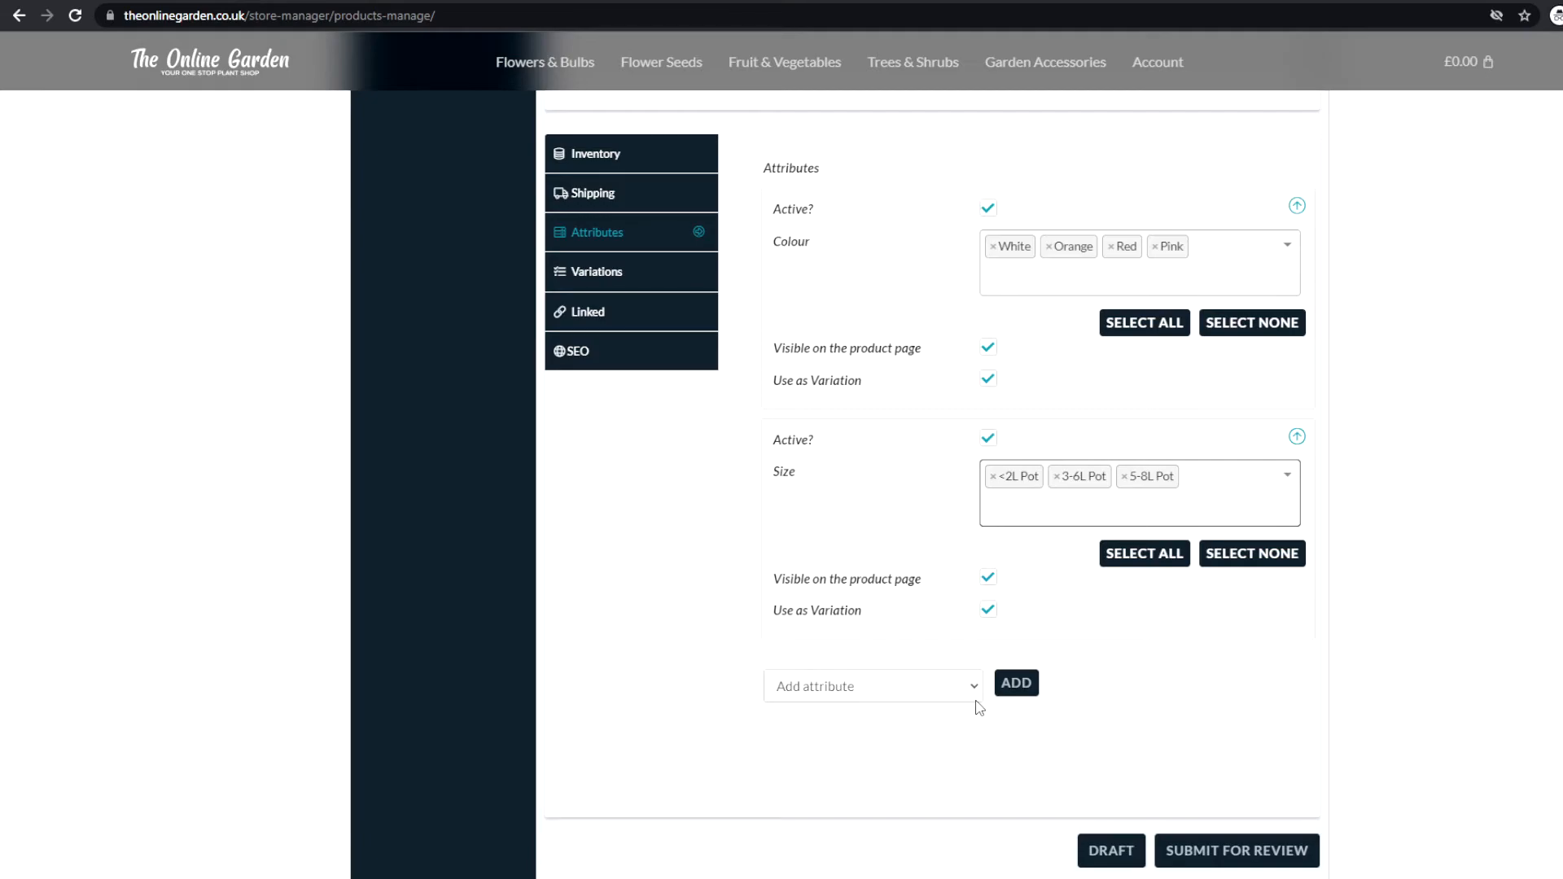
click(979, 708)
click(1016, 683)
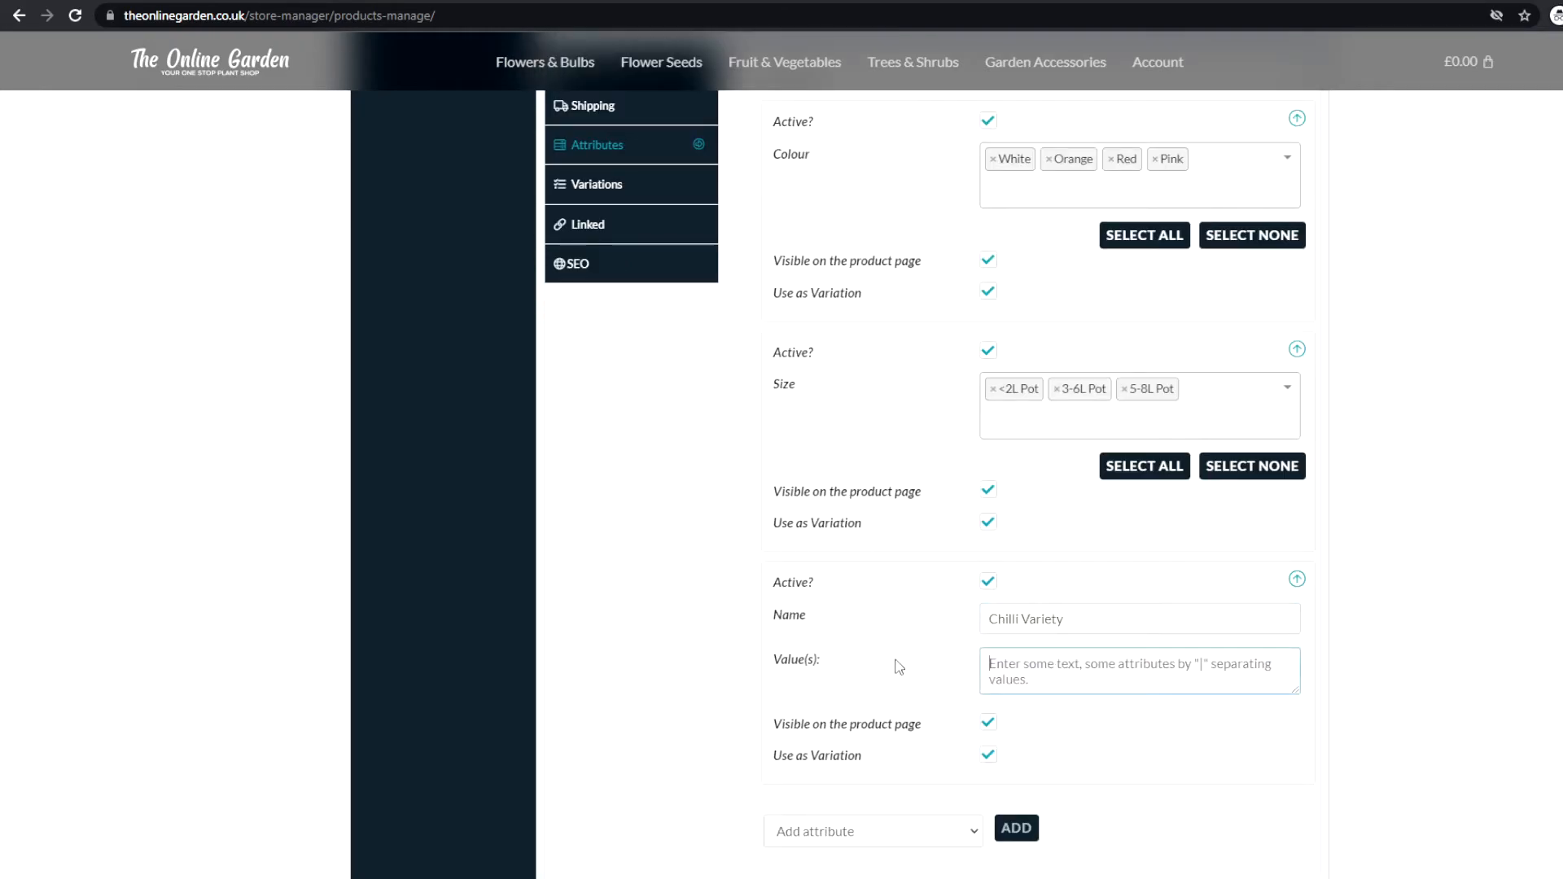
text(Bhut Jolkia (Ghost Chilli Pepper) | Carolina Reaper)
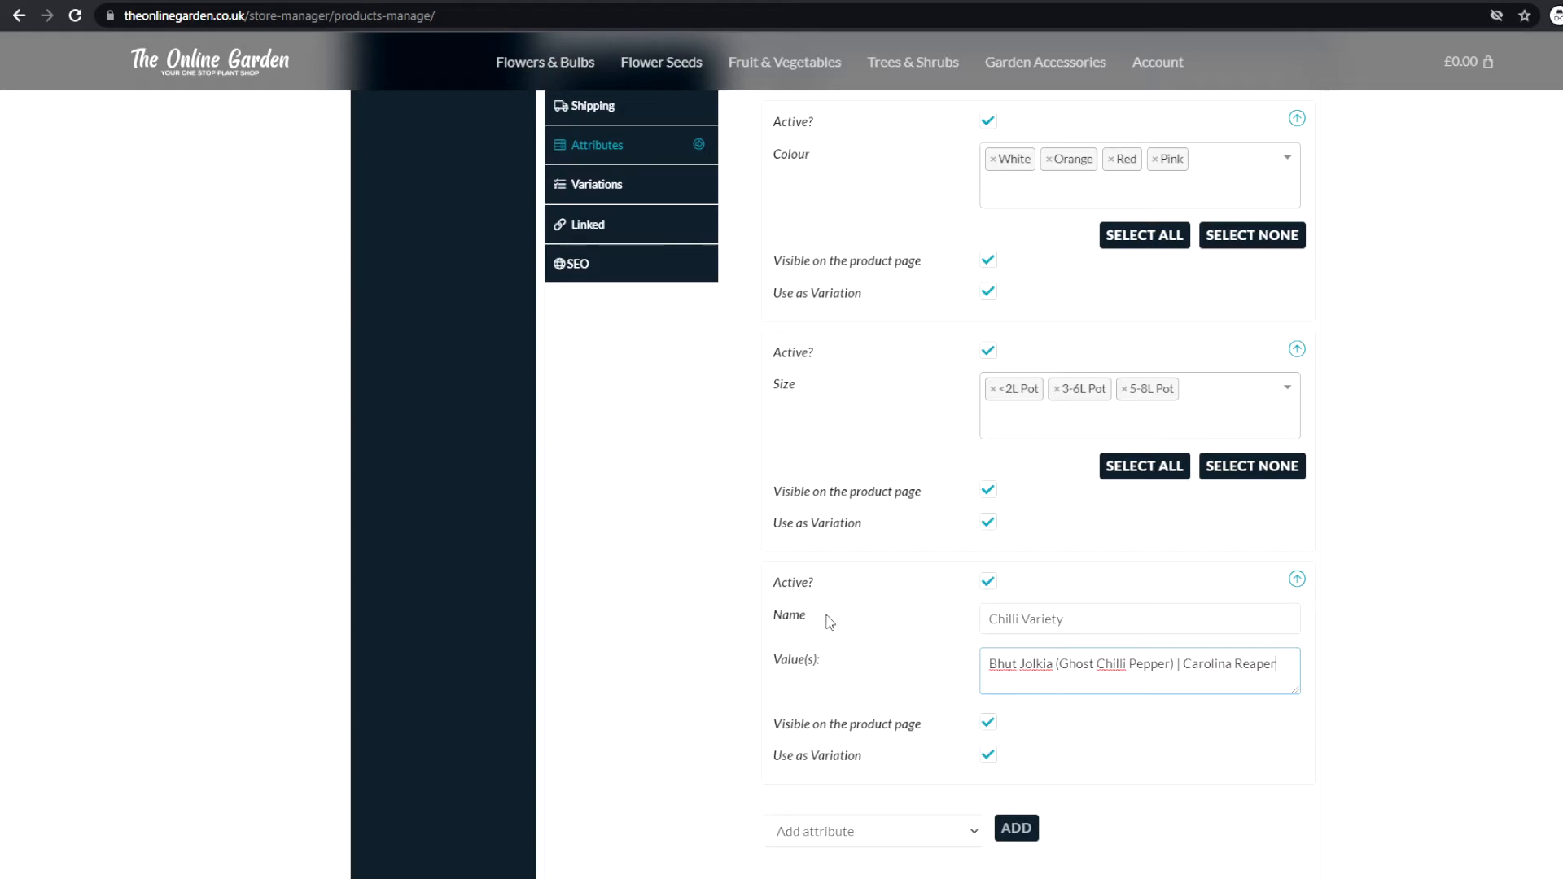
click(990, 590)
scroll(988, 592, up, 1)
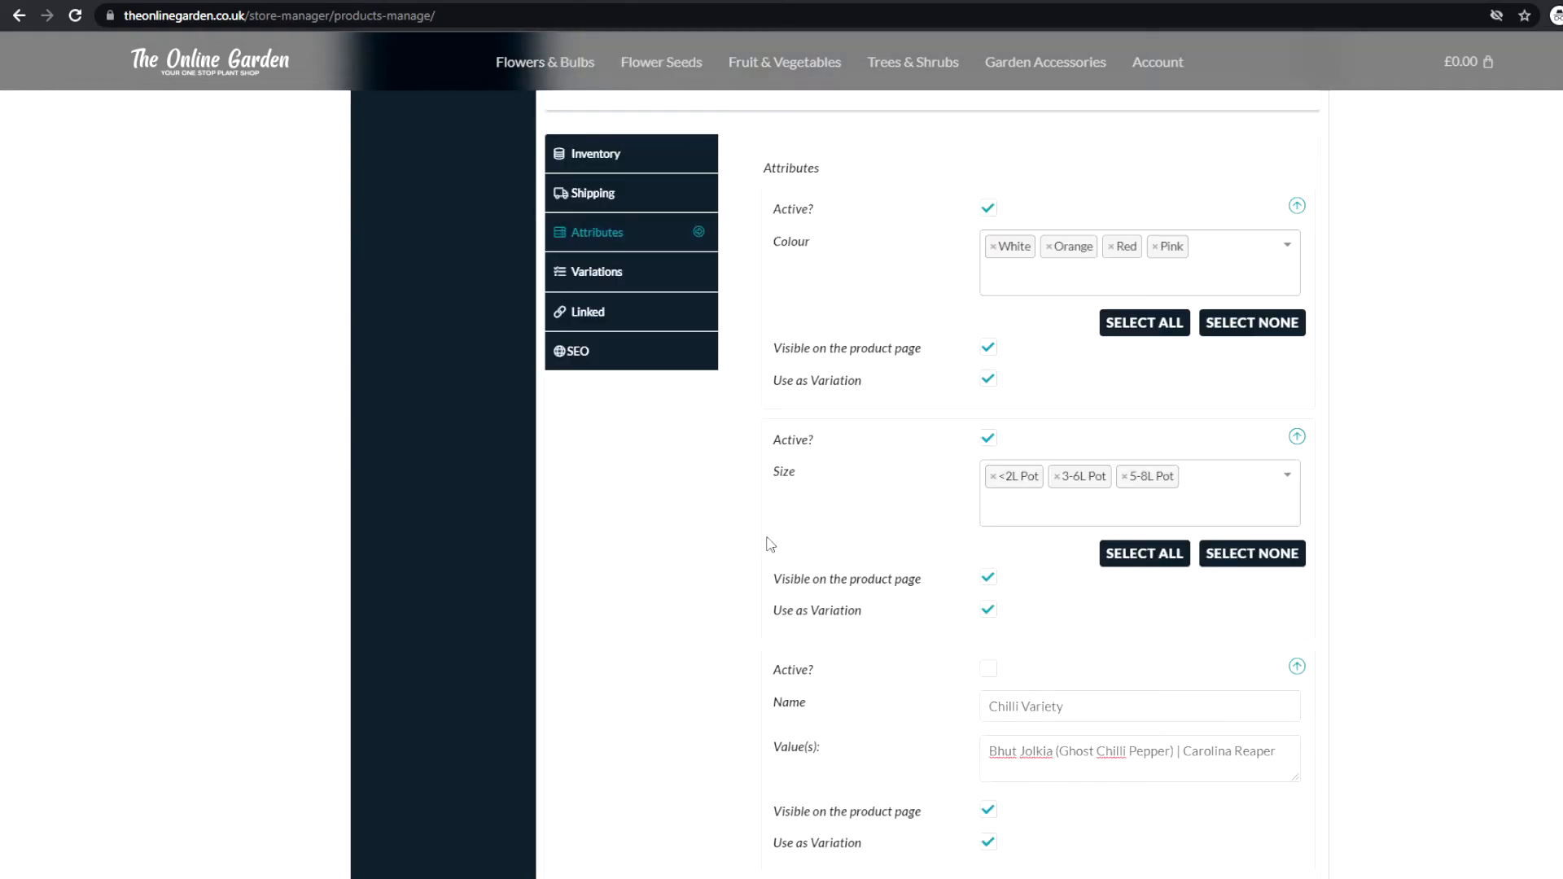
- Set the default variation to White and <2L Pot, and price the <2L Pot variation in any colour at £8
click(644, 273)
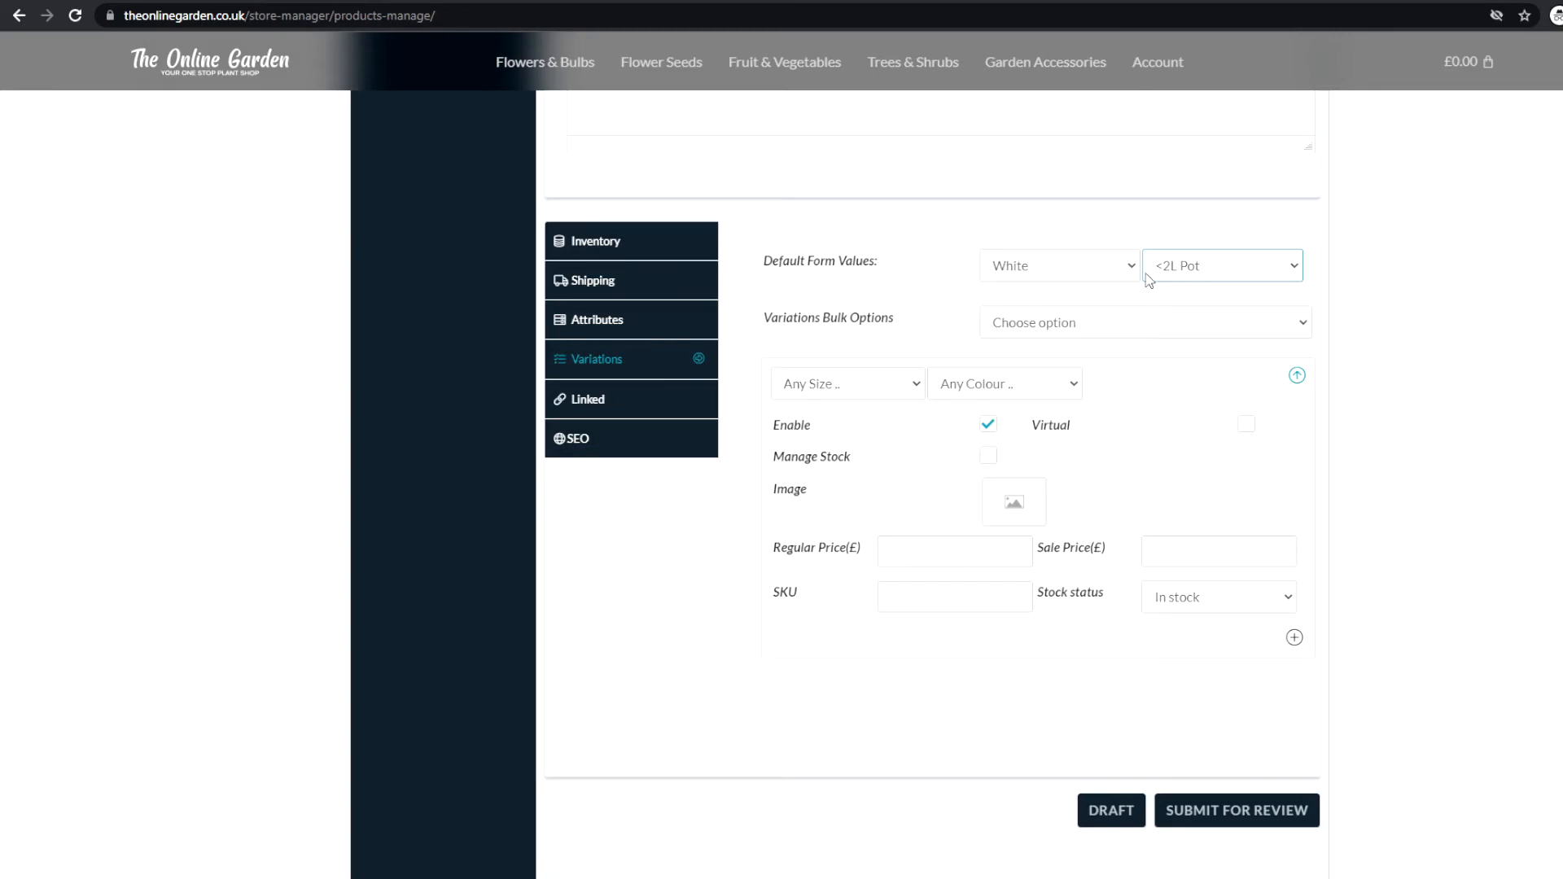
scroll(878, 285, down, 1)
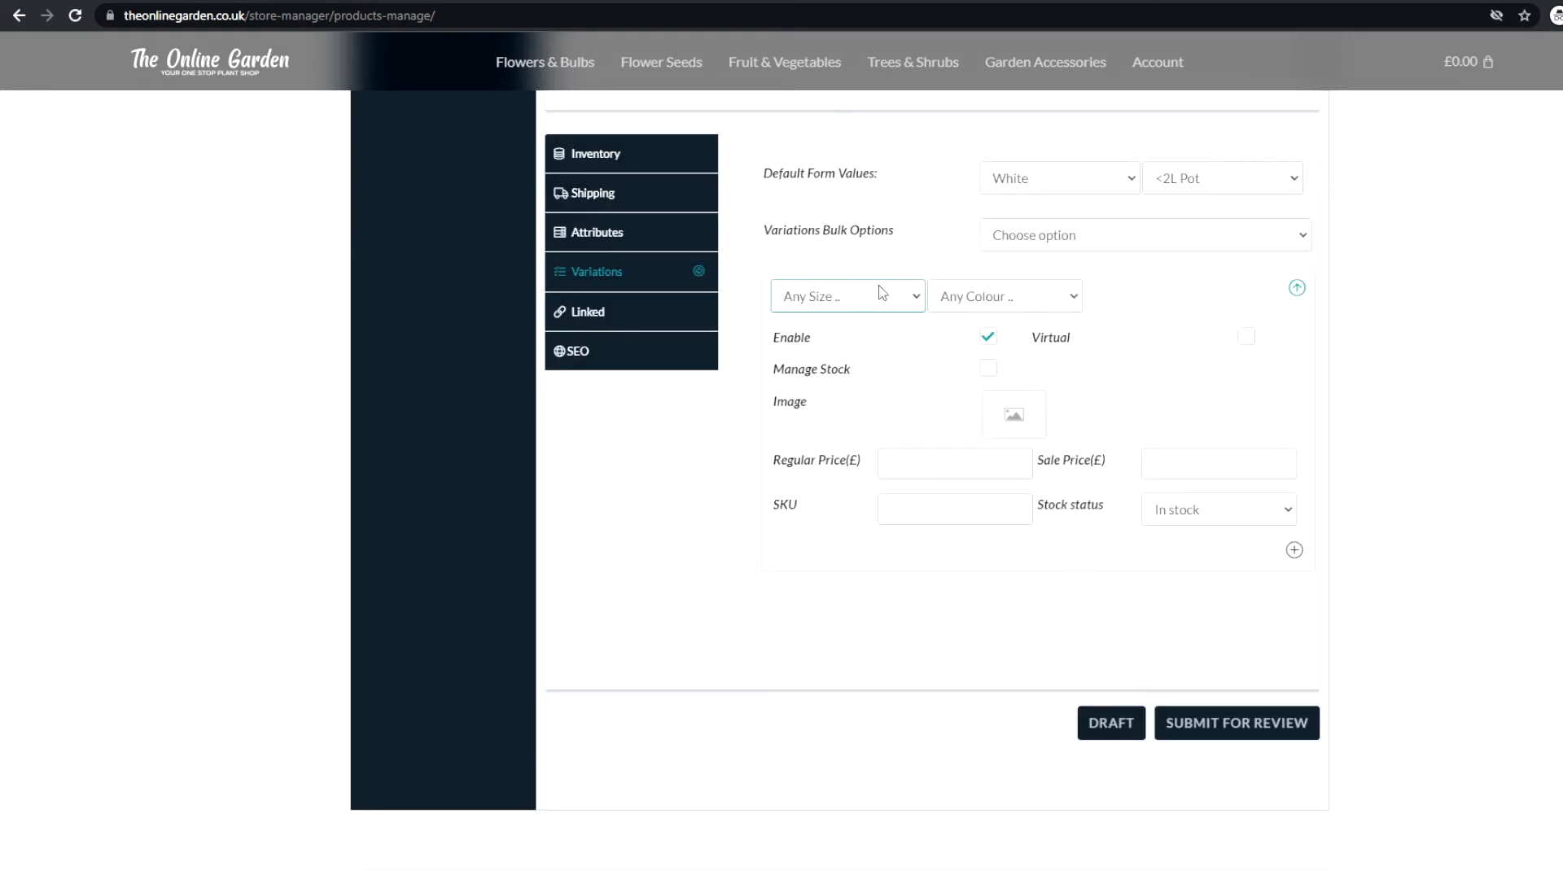
click(877, 293)
click(878, 338)
click(886, 465)
text(8)
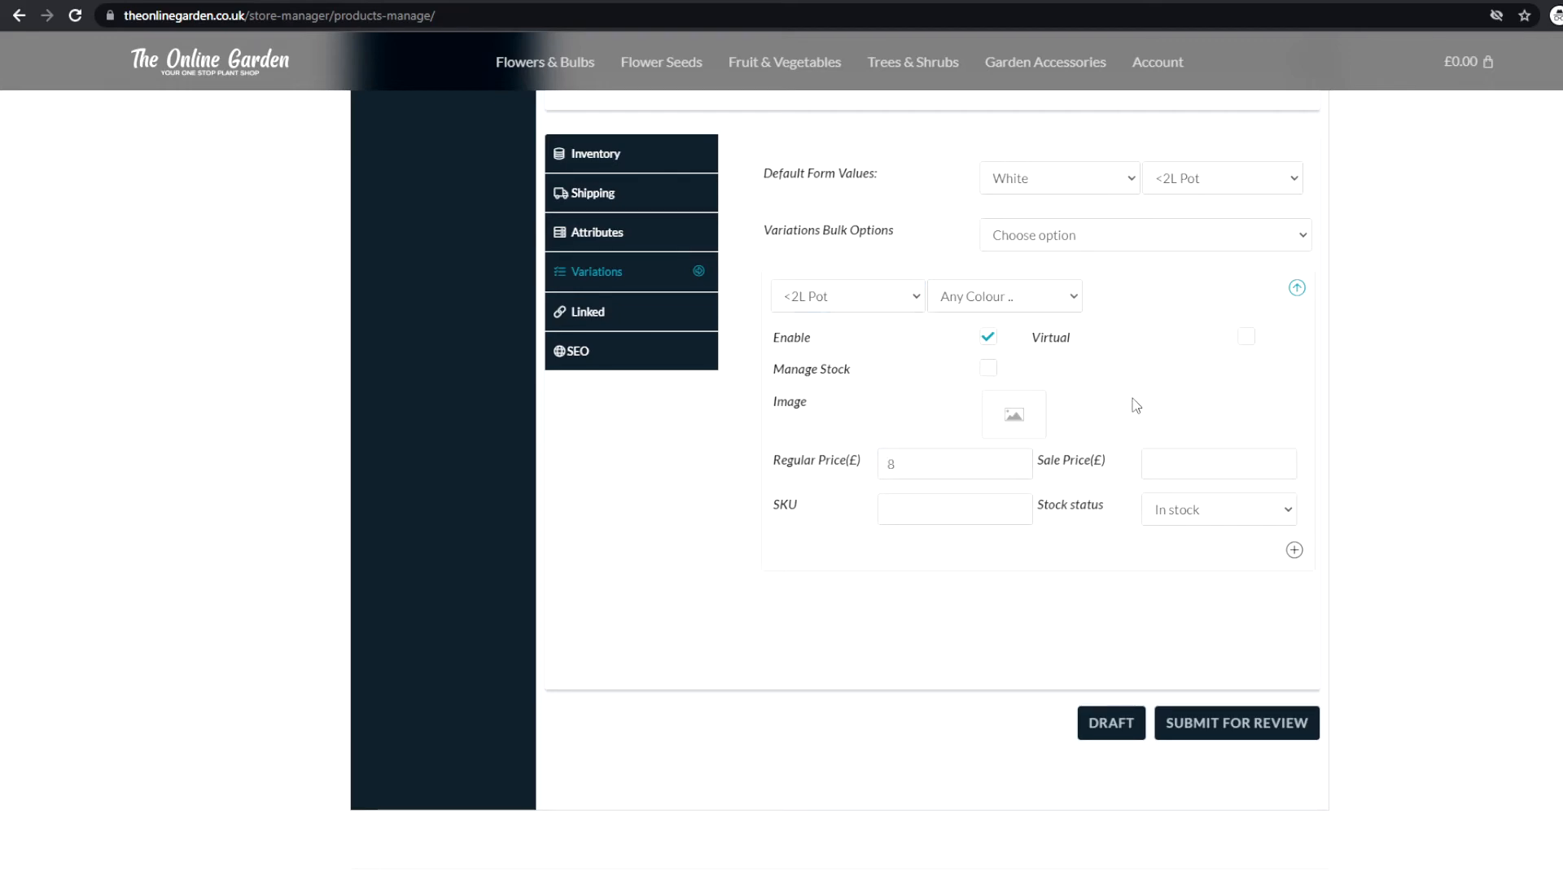
- Add a variation for the 3-6L Pot in any colour with a regular price of £14
click(1295, 552)
click(861, 397)
click(866, 451)
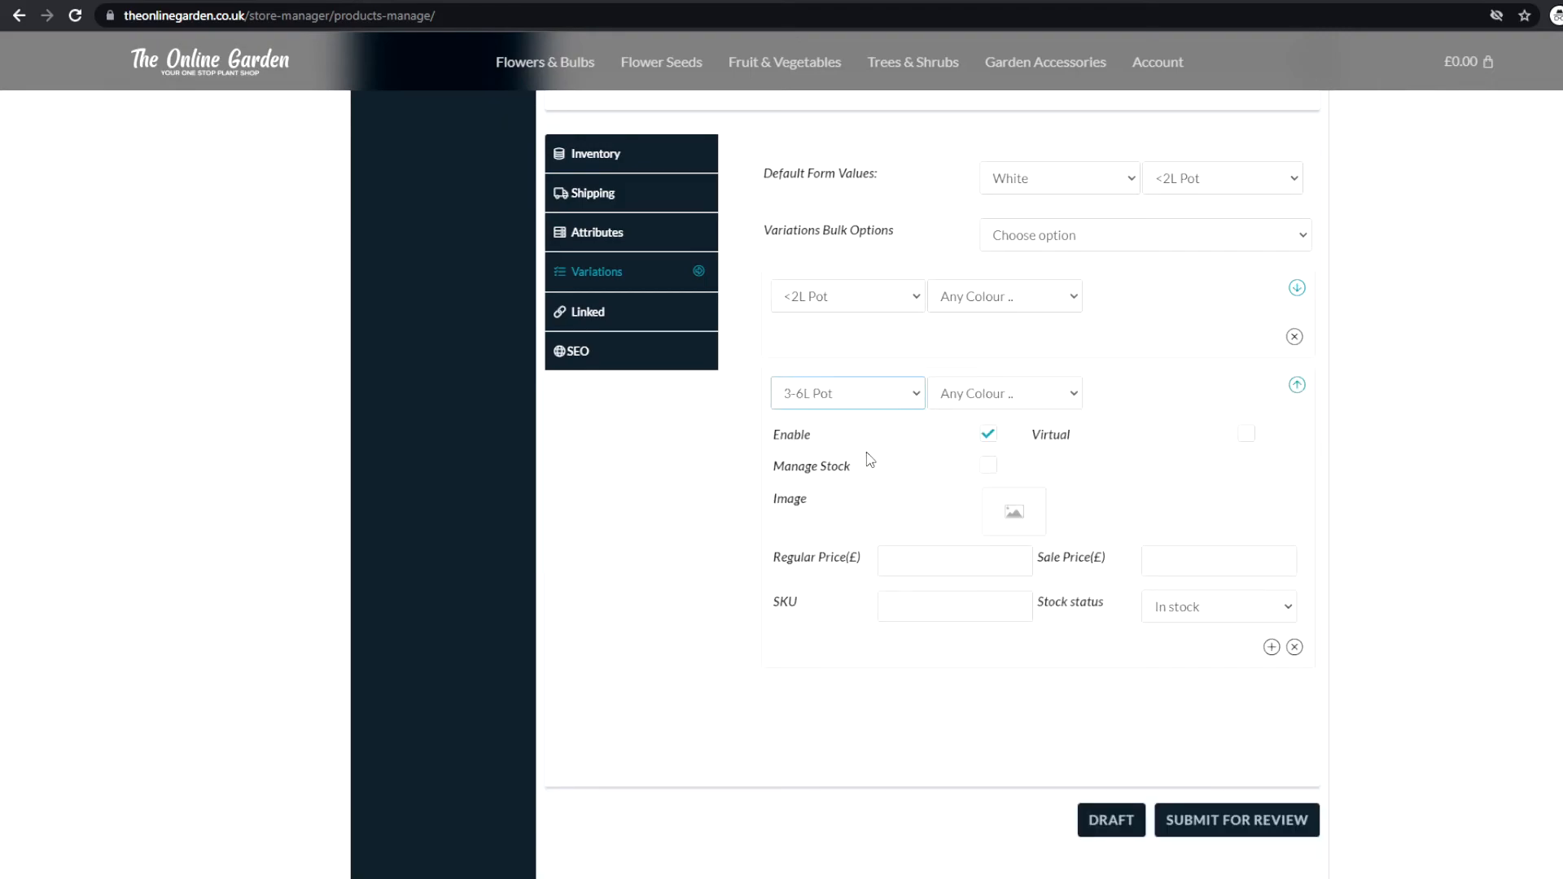
click(914, 562)
text(14)
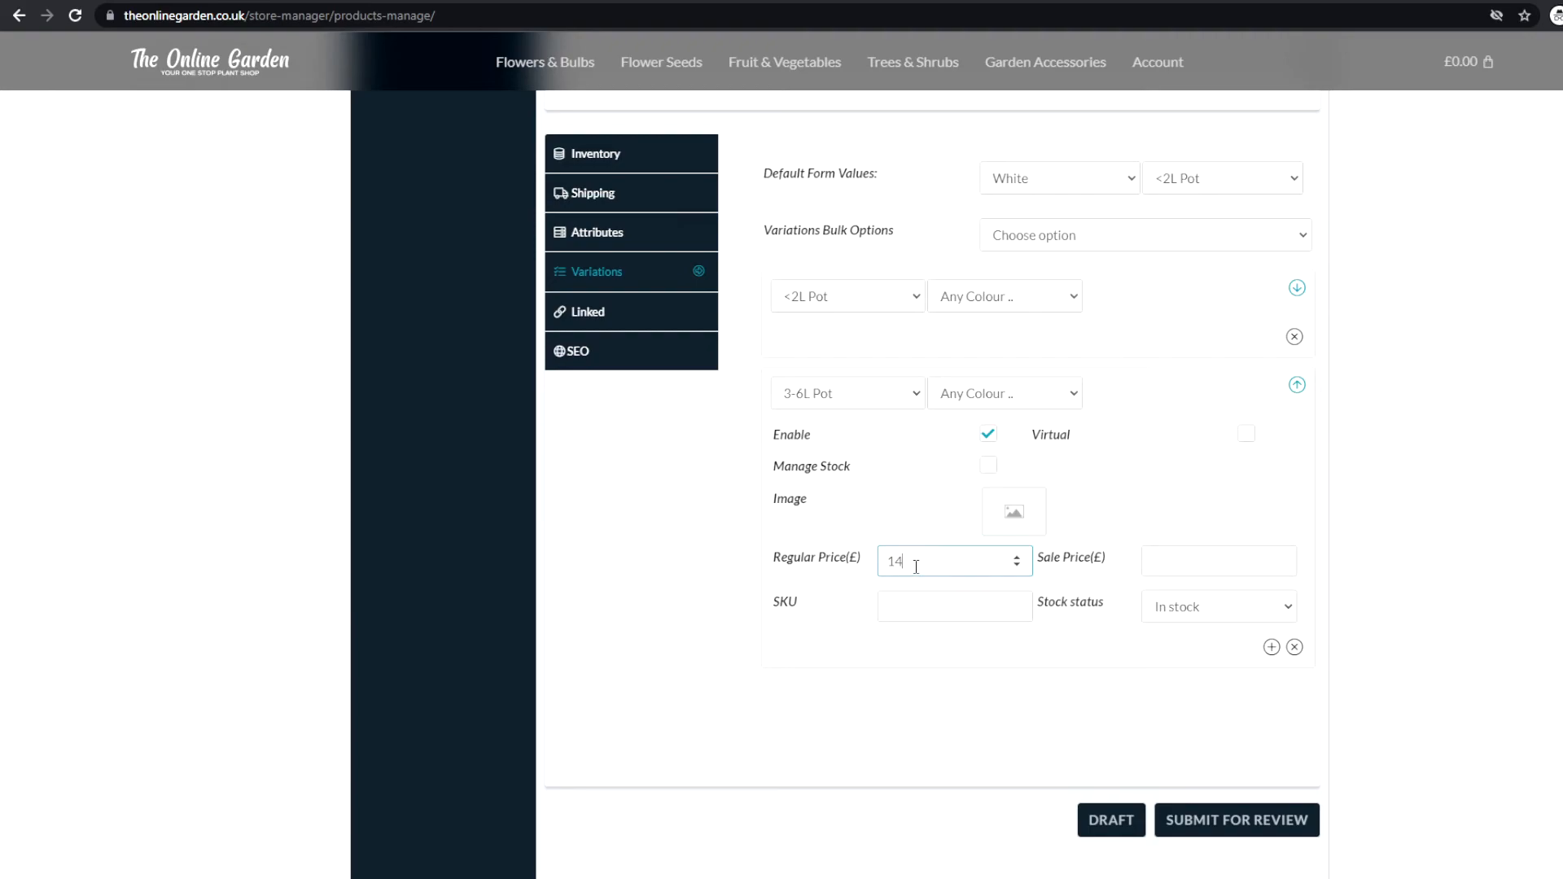
- Add a variation for the 5-8L Pot in any colour with a regular price of £20 and stock management enabled
click(1271, 647)
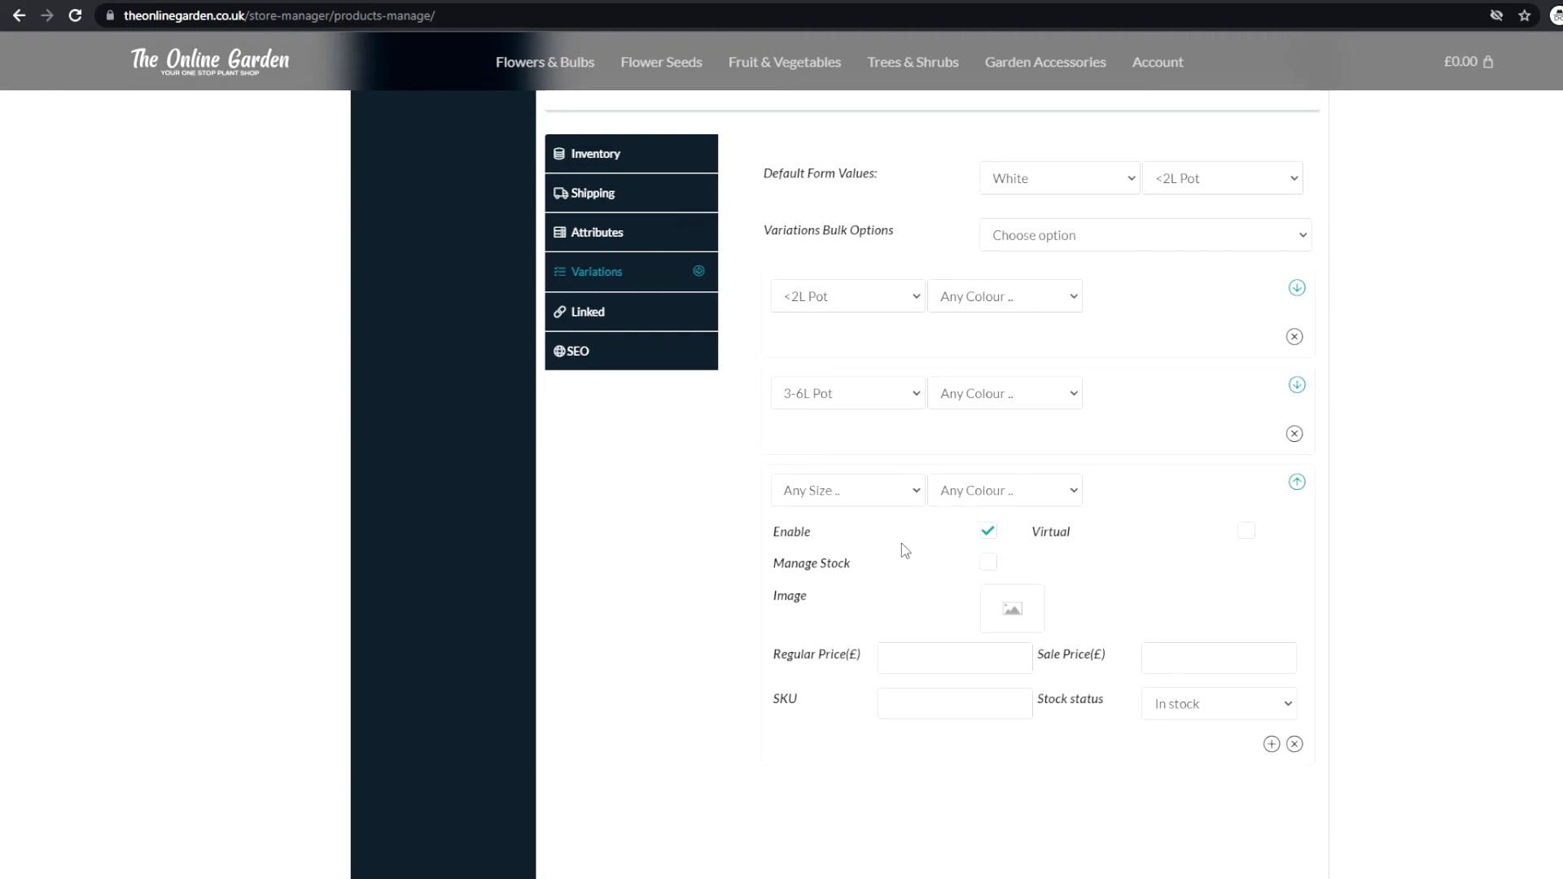
click(874, 494)
click(878, 567)
click(919, 665)
text(20)
click(990, 563)
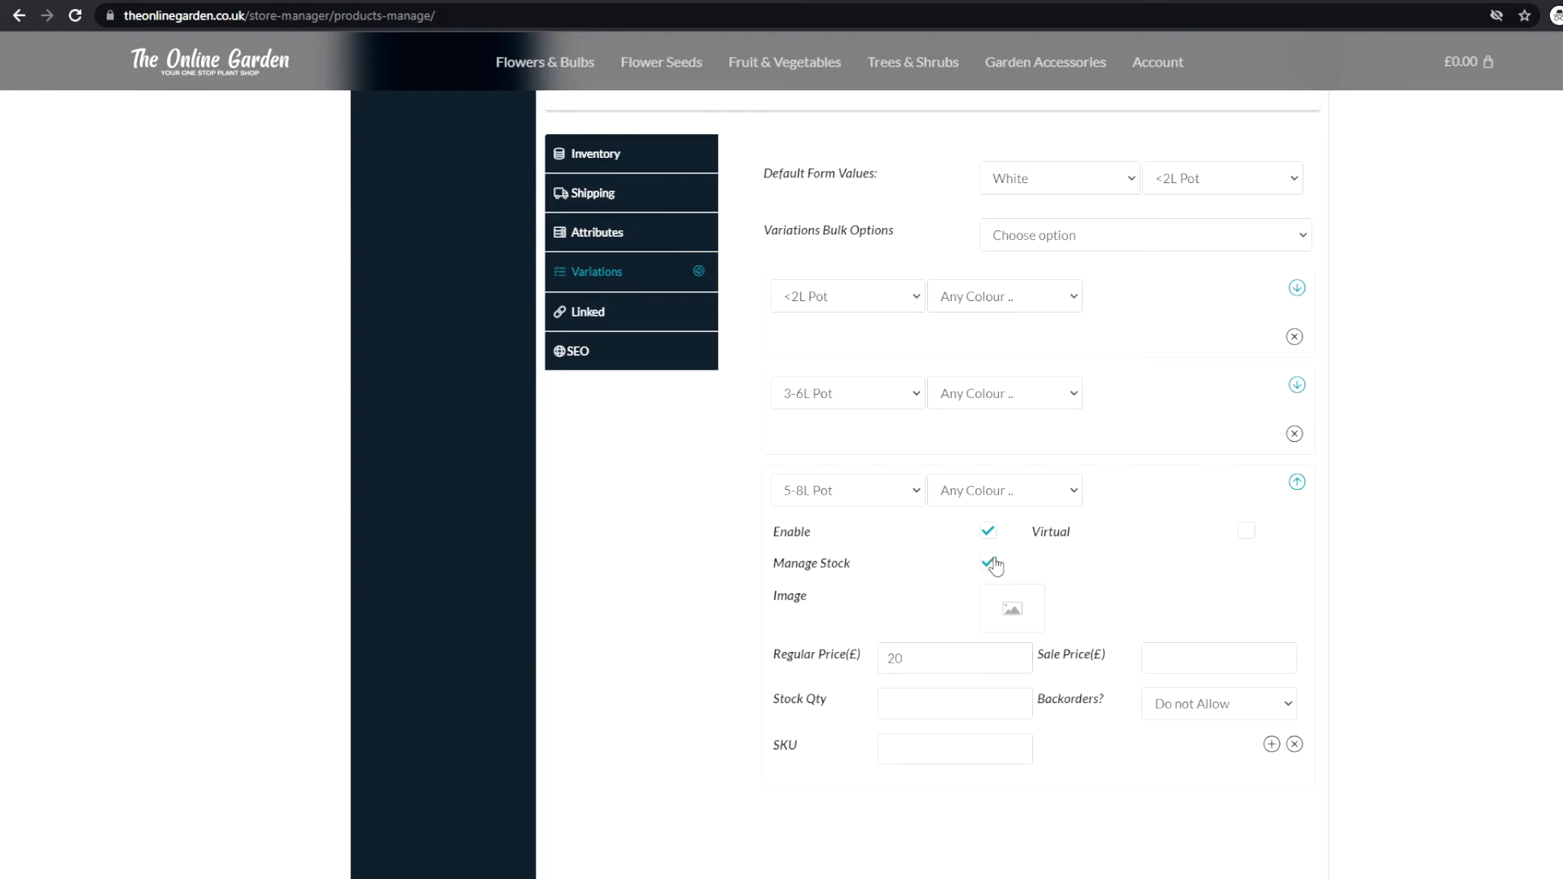
click(926, 713)
text(25)
key(BackSpace)
key(BackSpace)
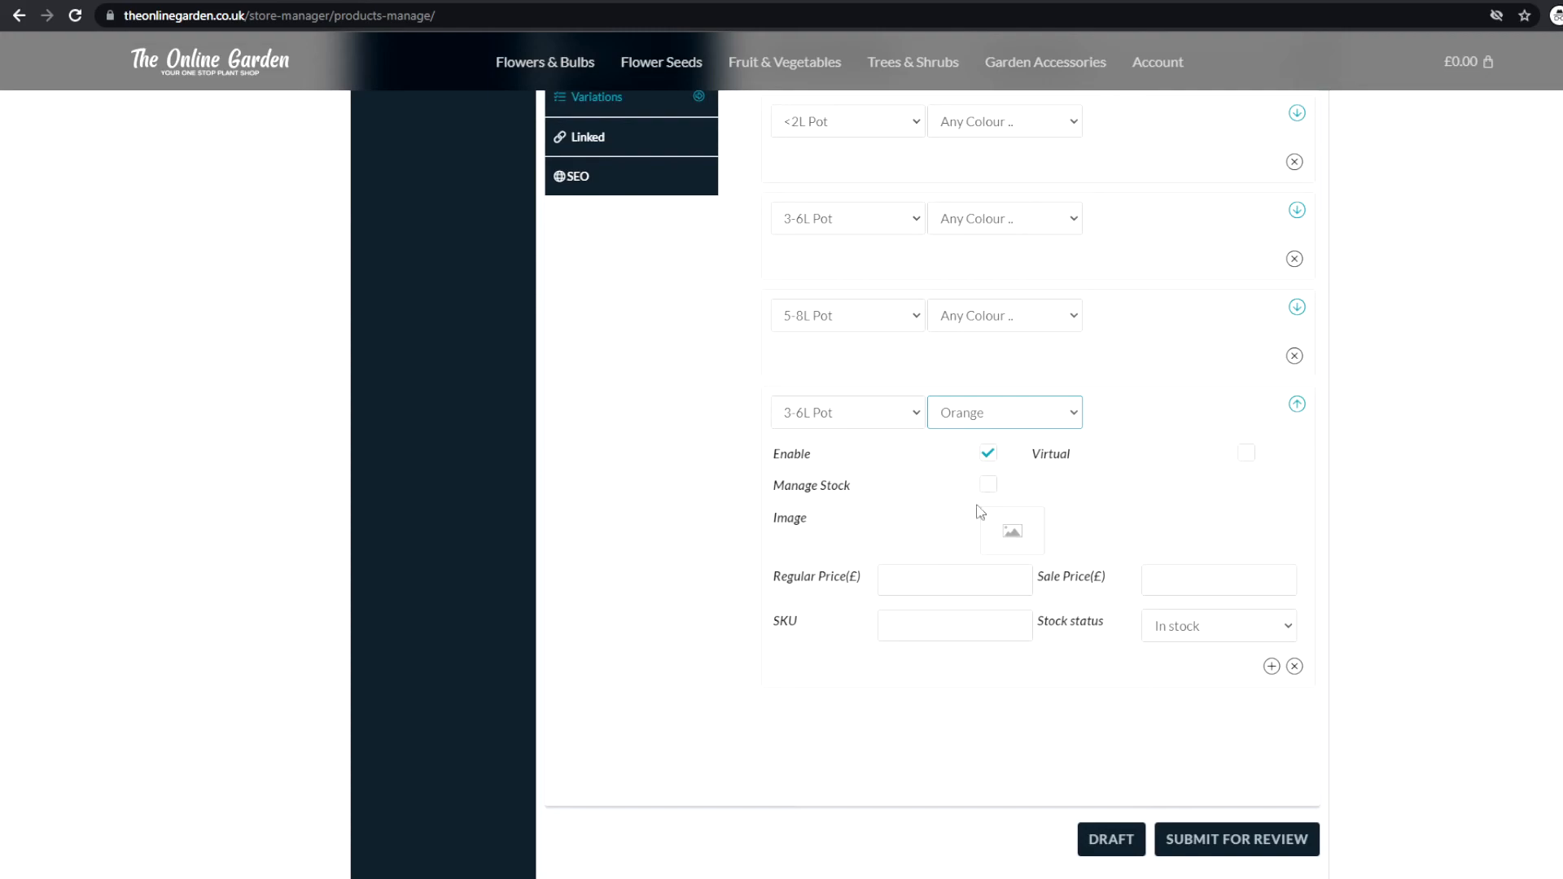
- Enable stock management on the Orange 3-6L Pot variation with a quantity of 20, a £14 regular price and backorders not allowed
click(987, 485)
click(916, 625)
text(20)
key(shift+Tab)
text(14)
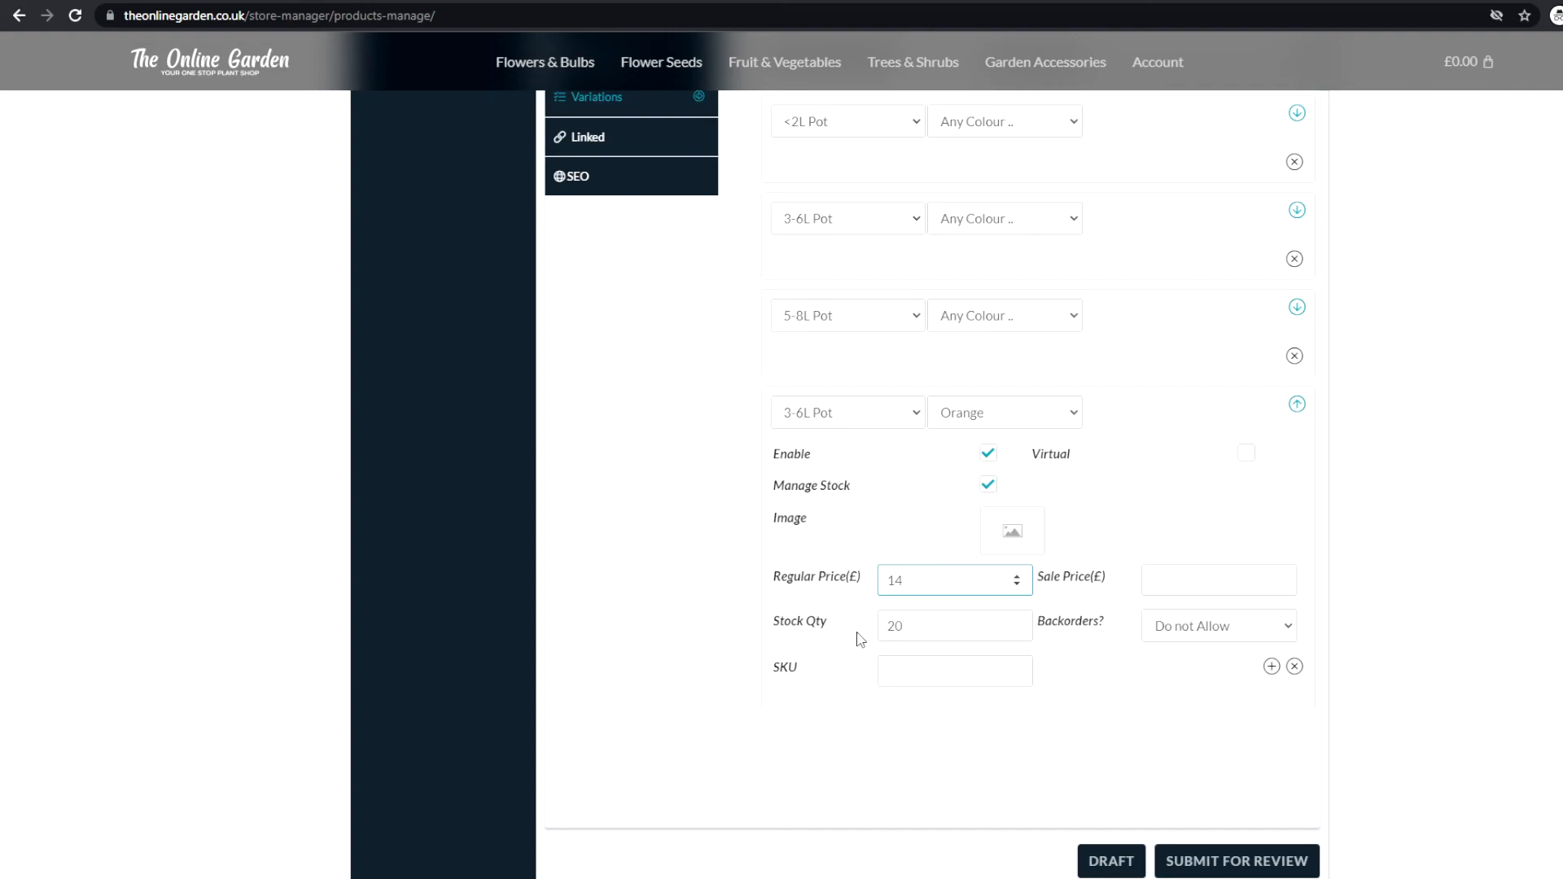
click(1170, 629)
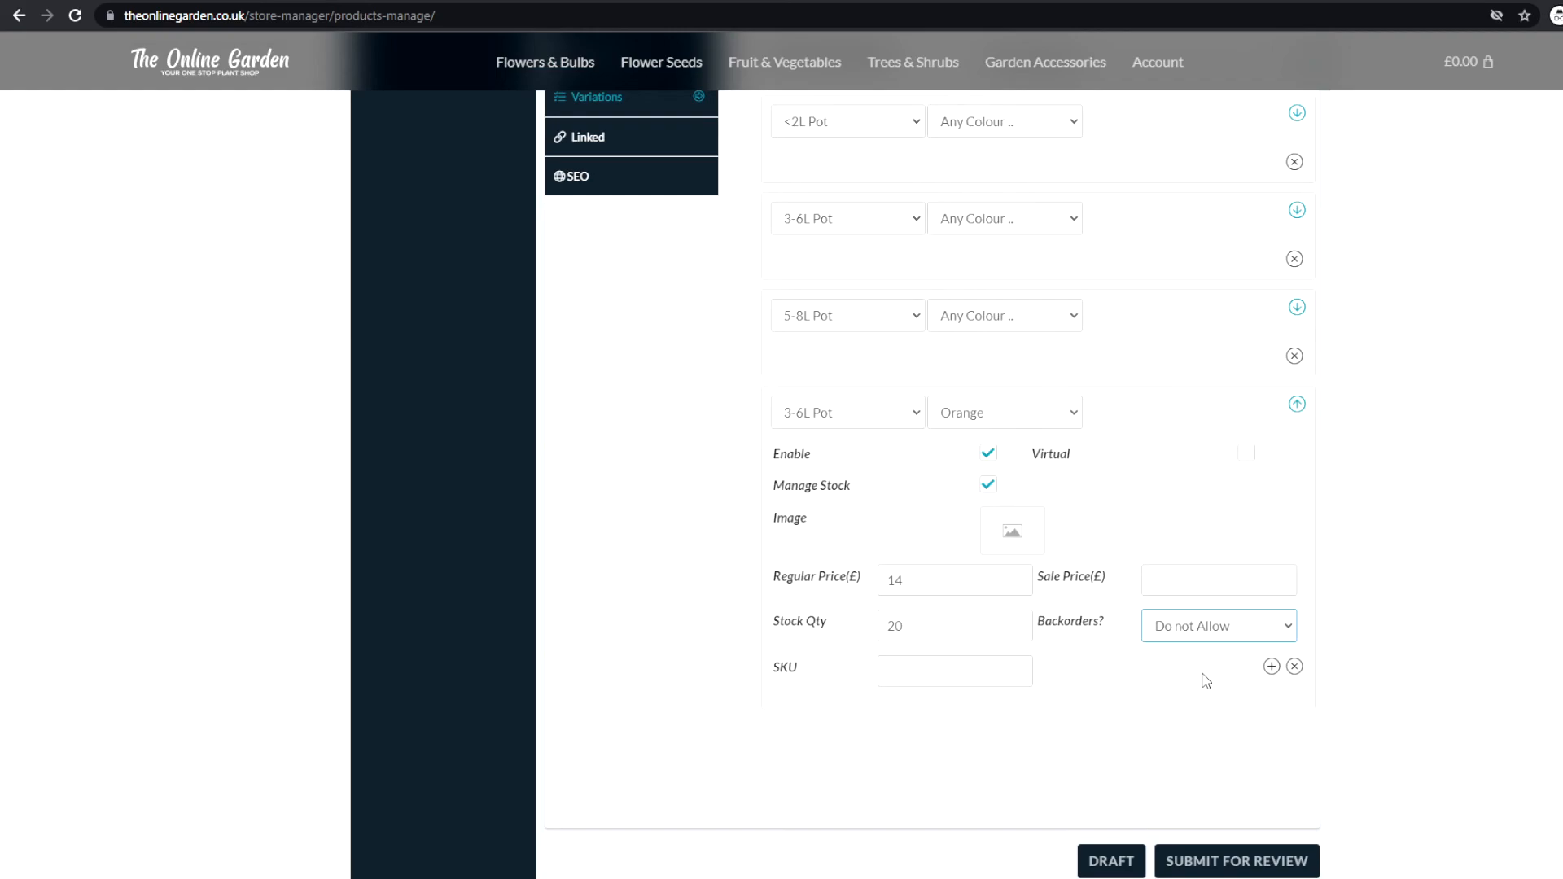
- Examine the up-sell and cross-sell options among the Rose product's linked product settings
click(598, 479)
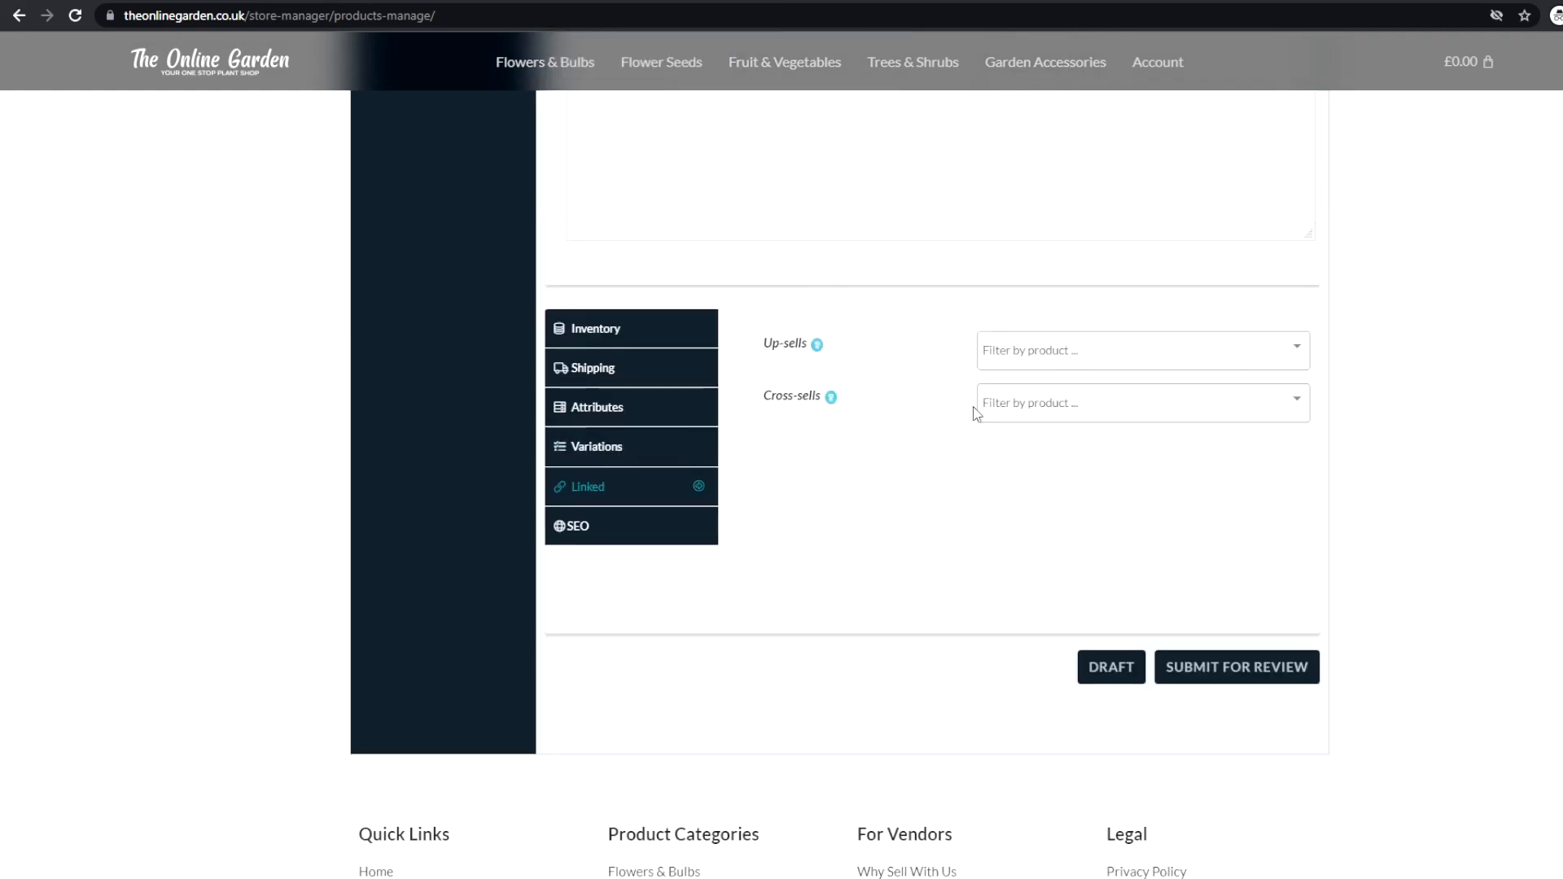
click(1046, 413)
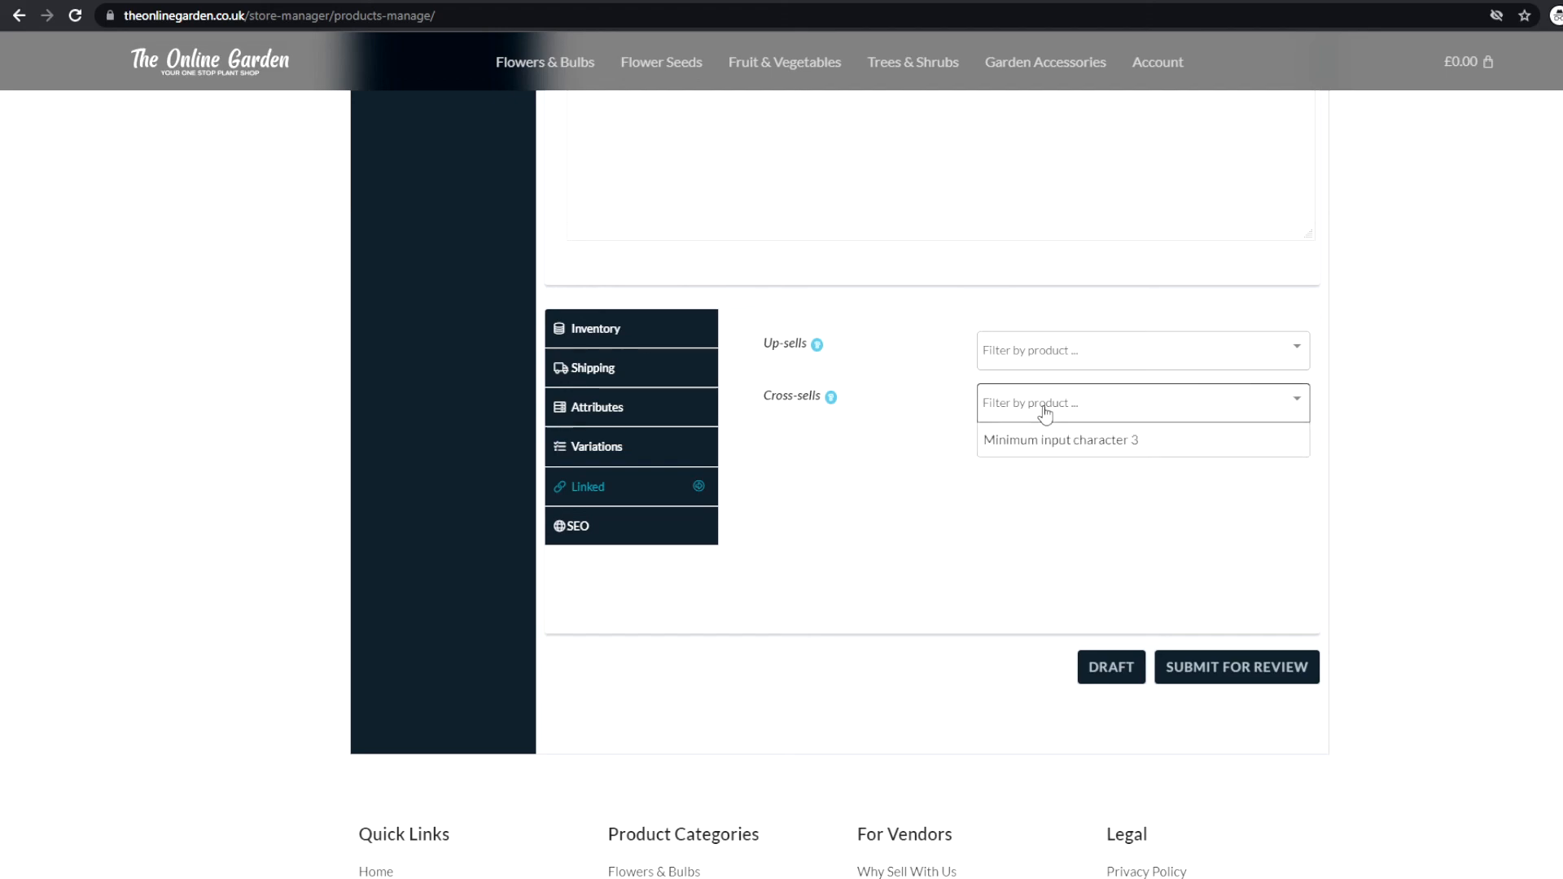
click(923, 401)
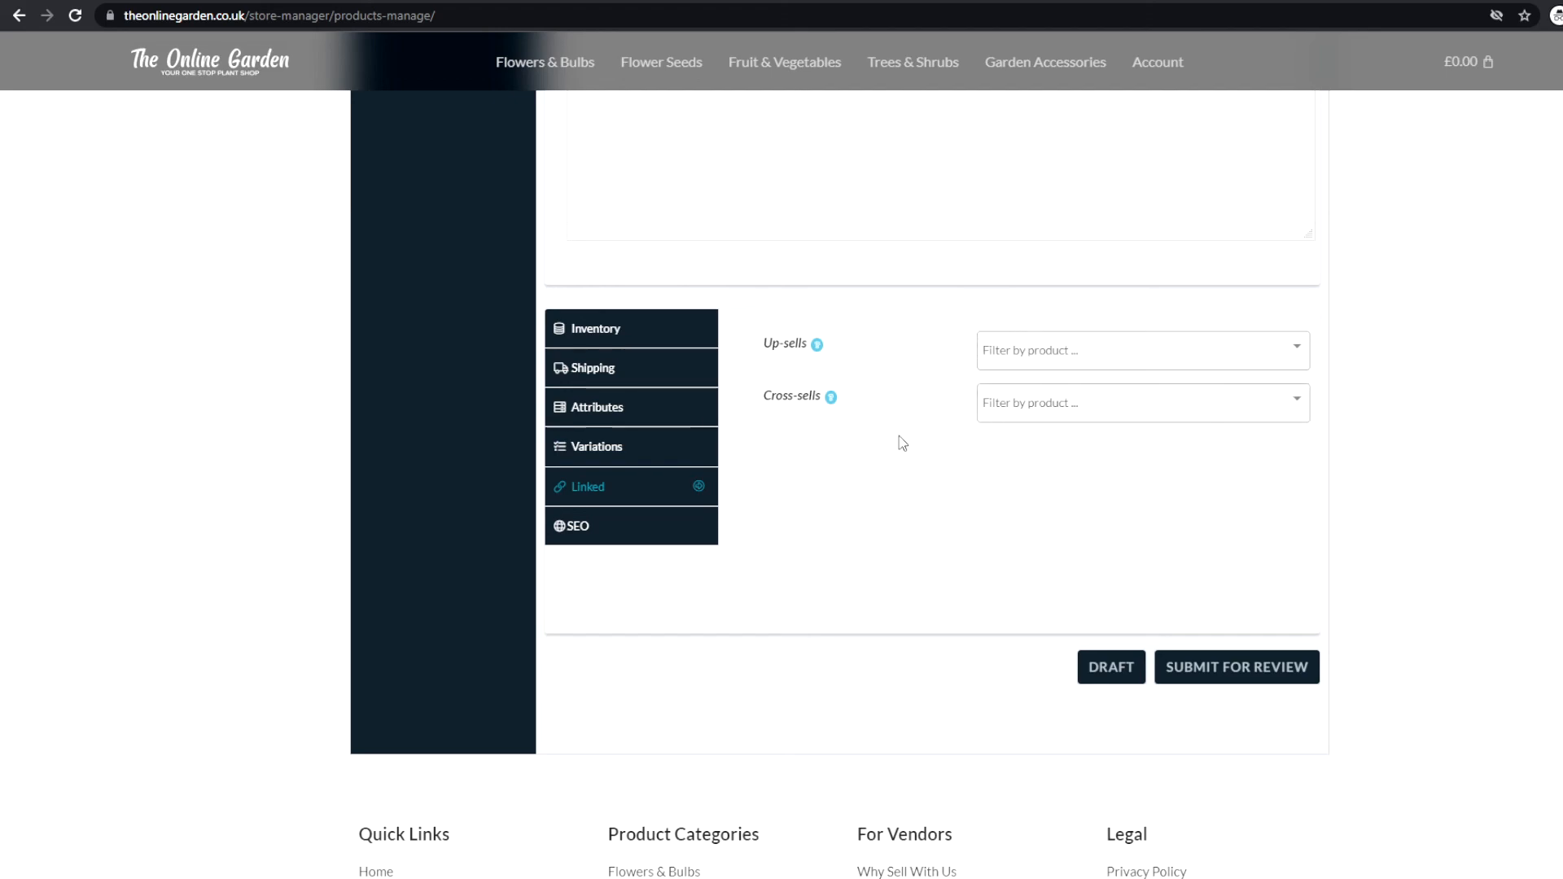
- Set the Rose product's SEO focus keyword to "rose plants"
click(635, 527)
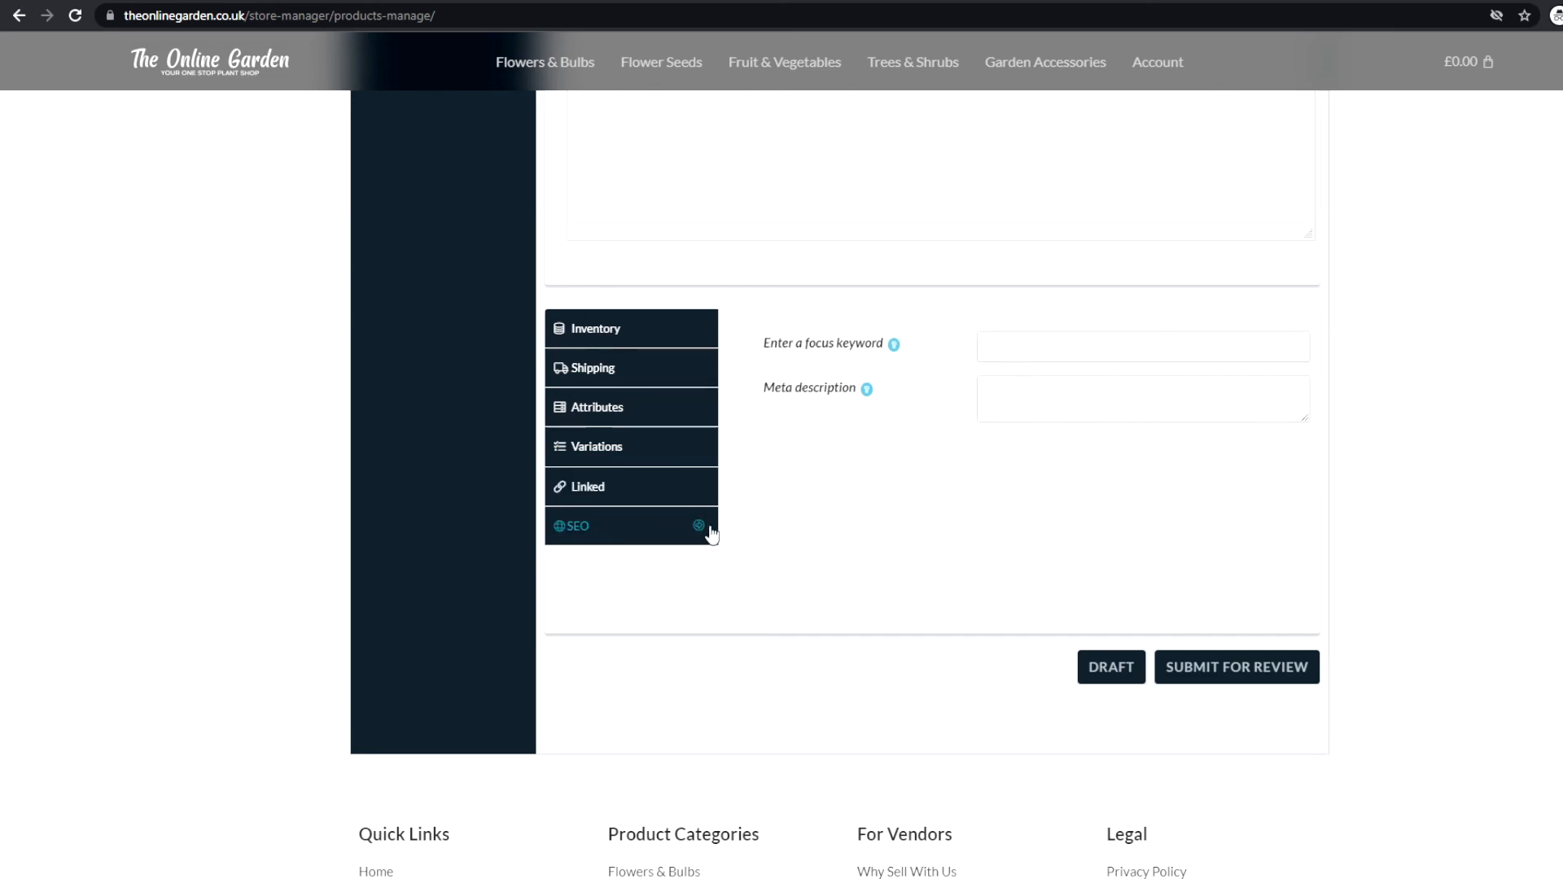
click(998, 356)
text(rose plants)
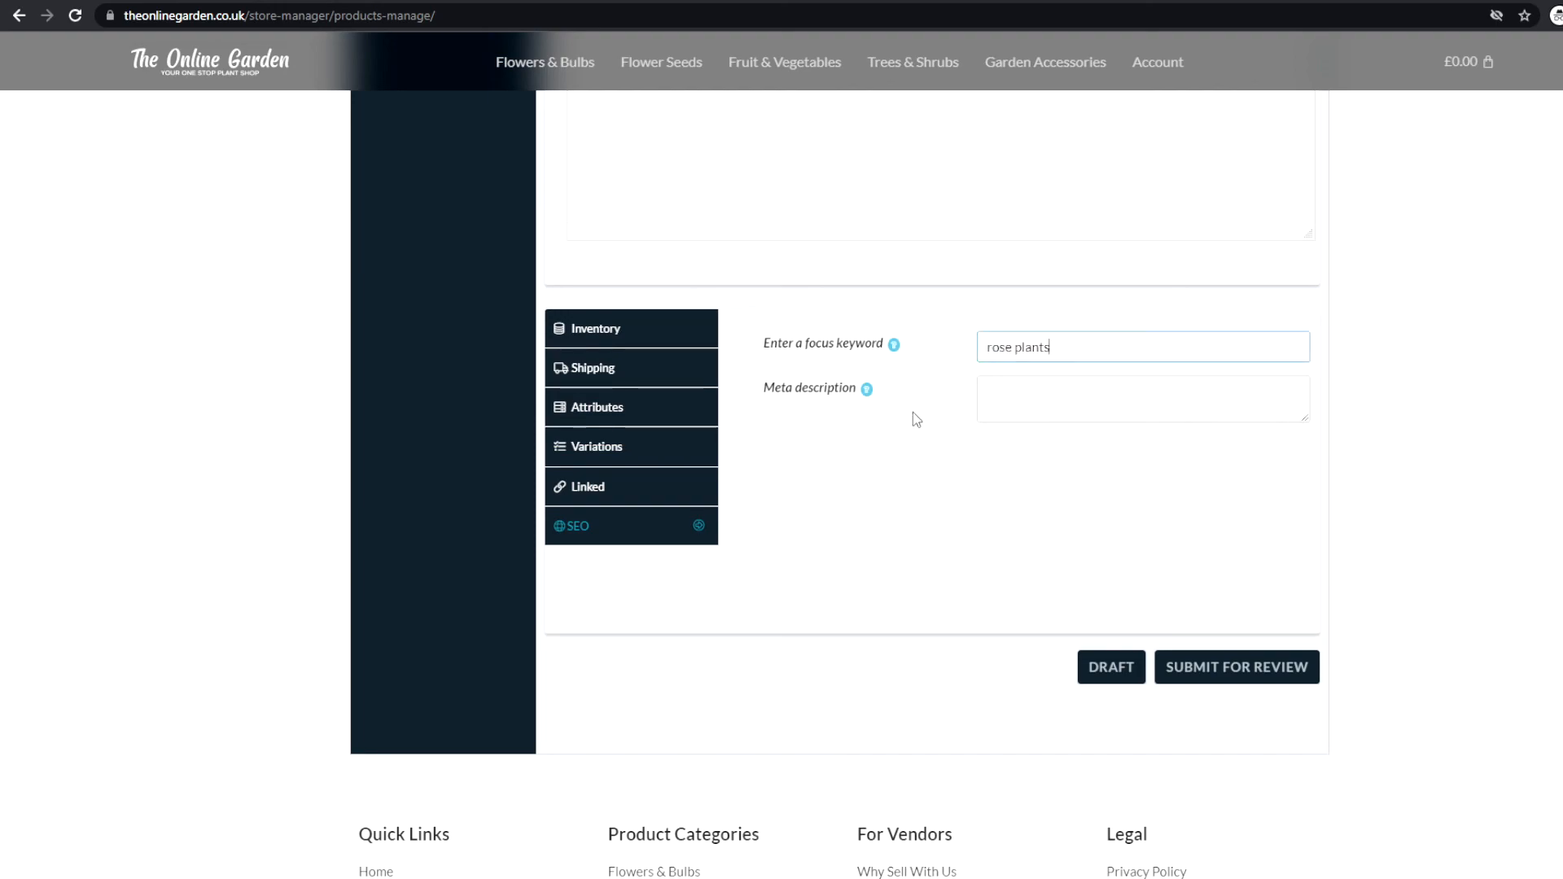
- Look back over the Rose product form and submit the product for review
scroll(990, 385, up, 3)
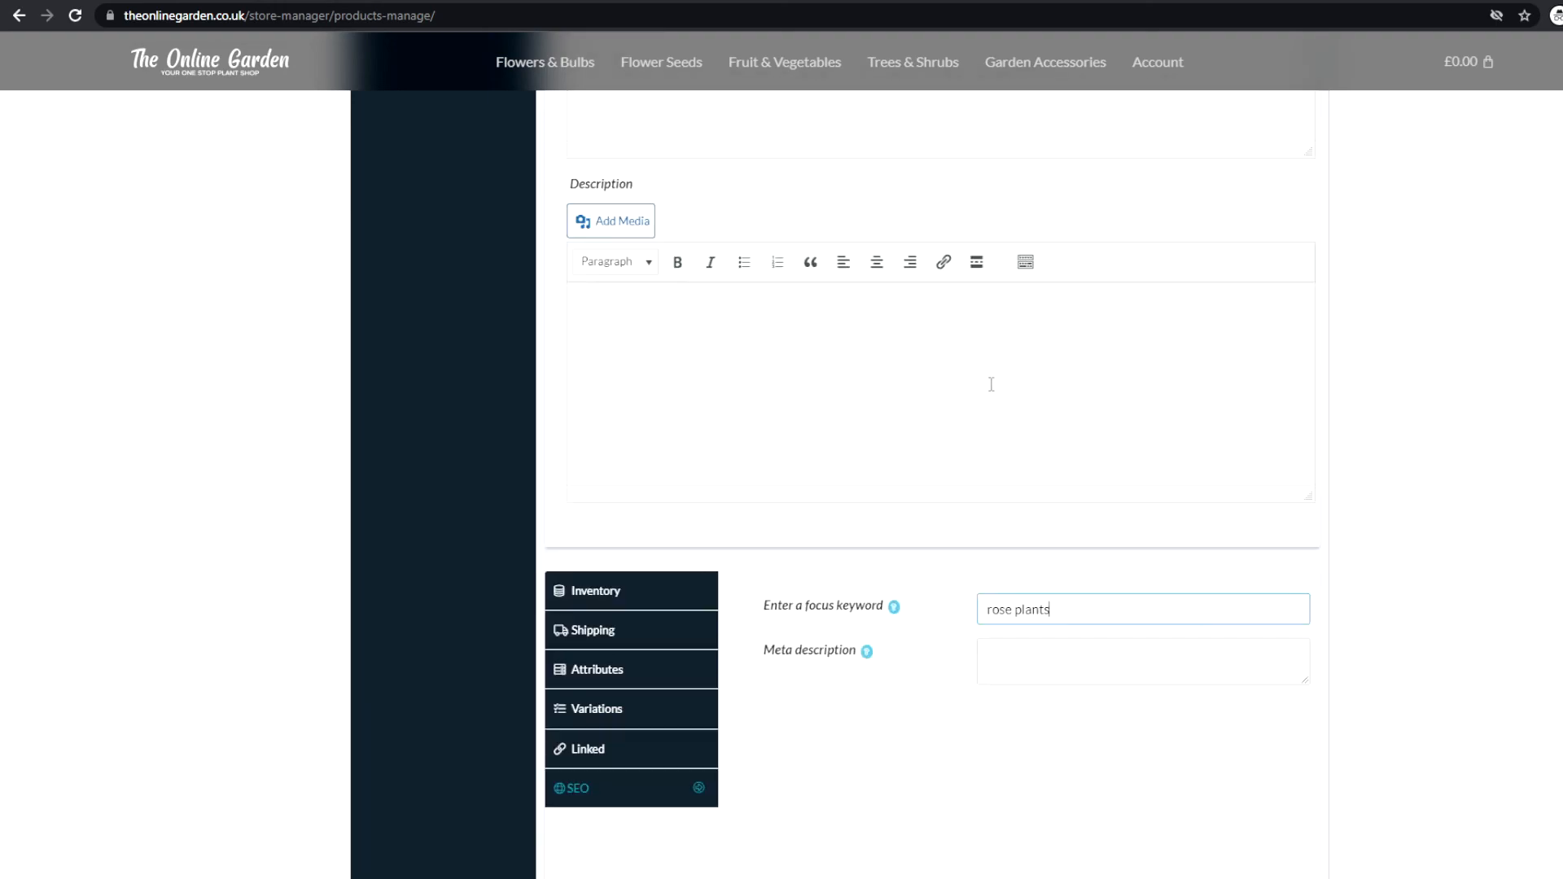
scroll(806, 246, up, 2)
scroll(806, 247, down, 5)
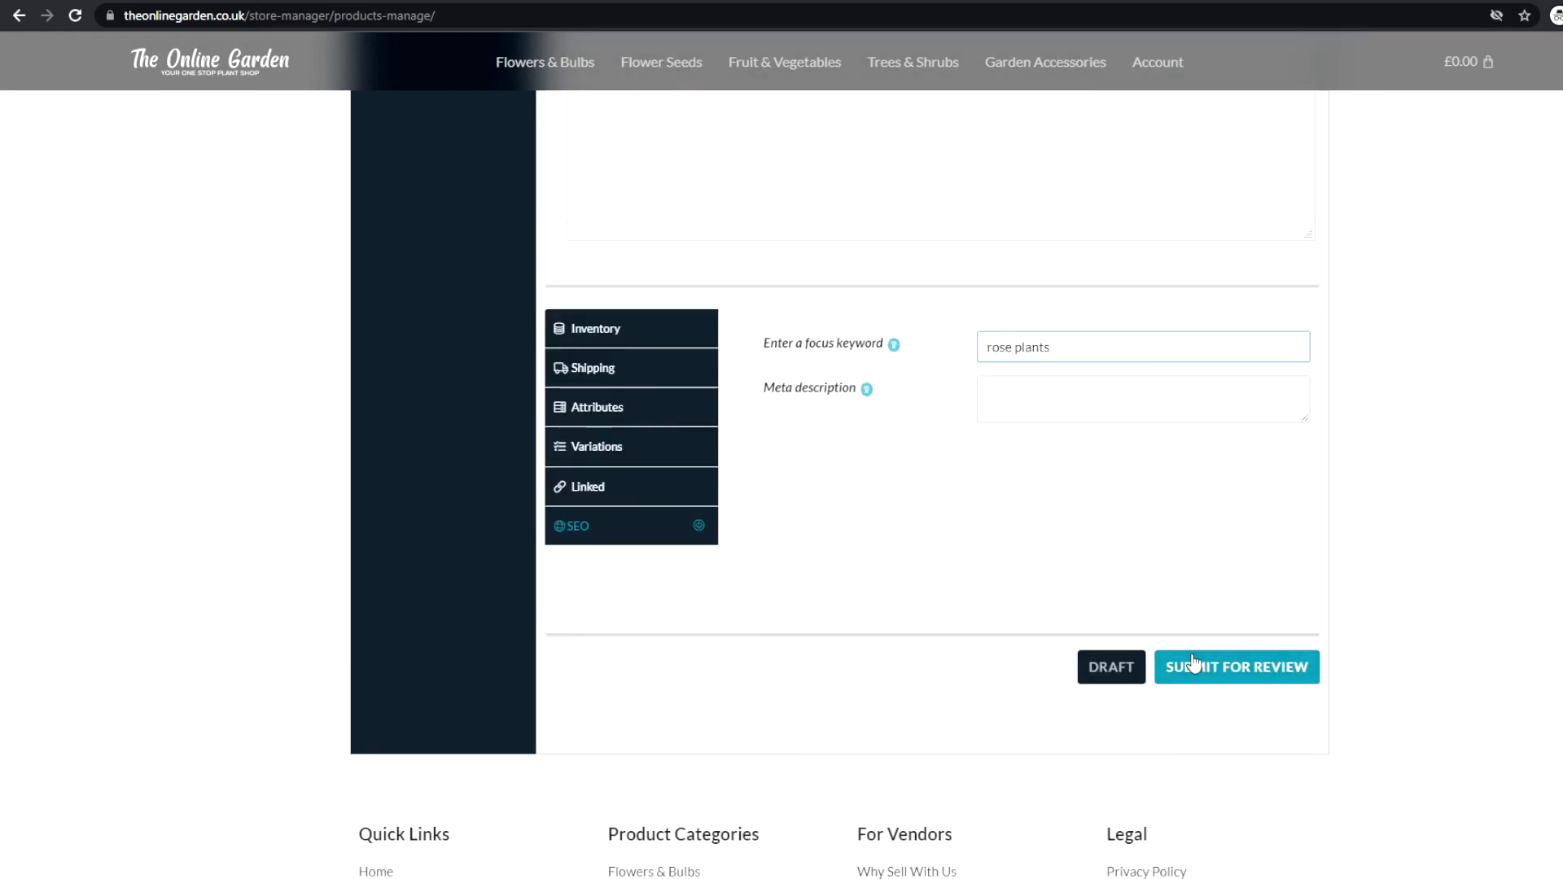
click(1194, 665)
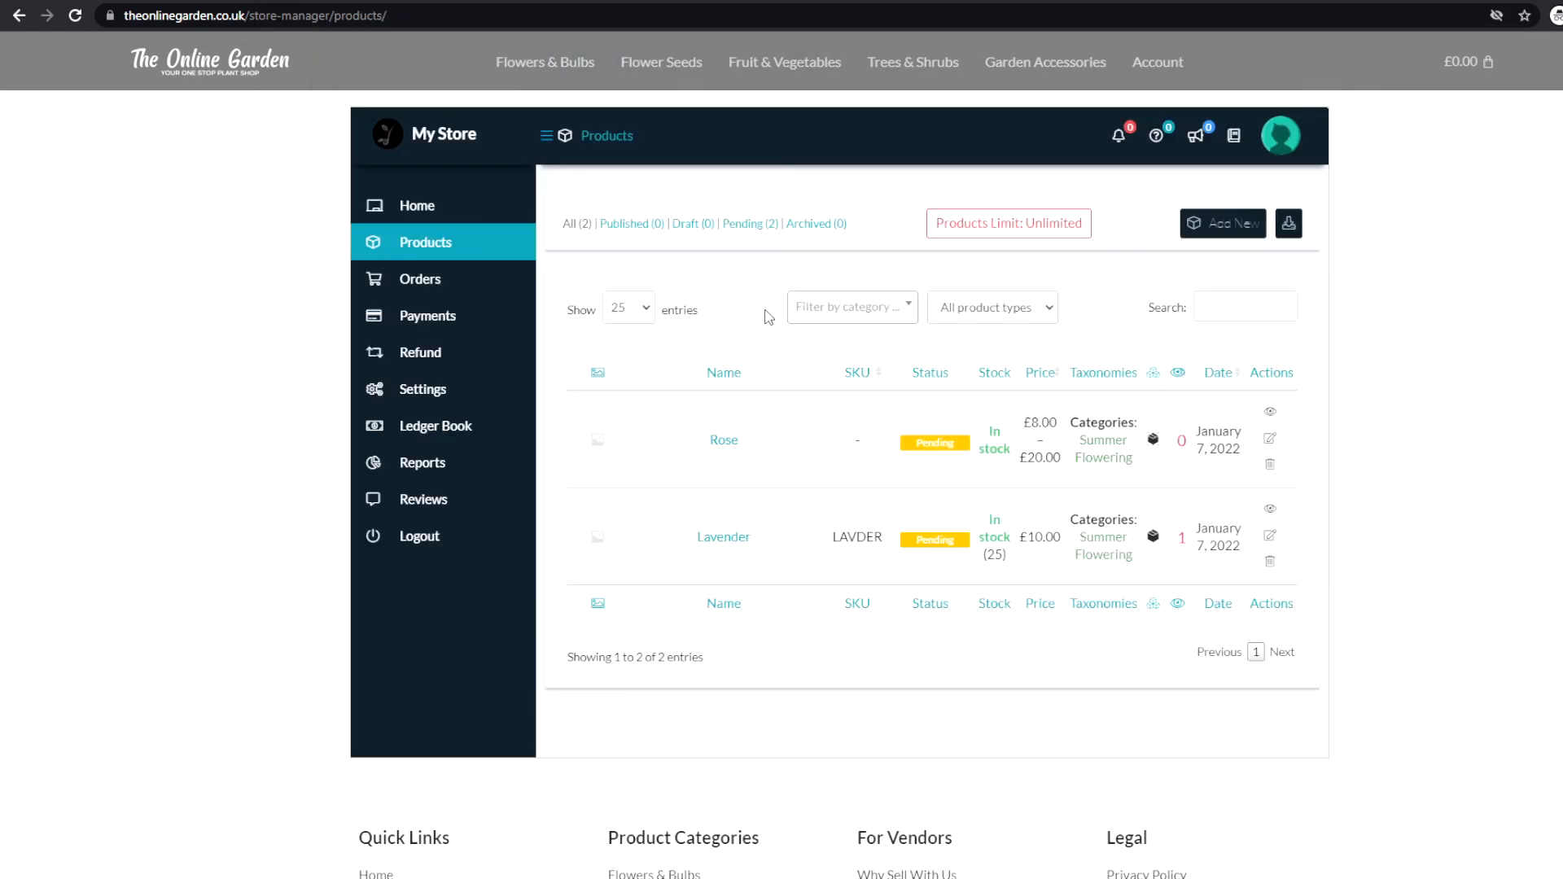